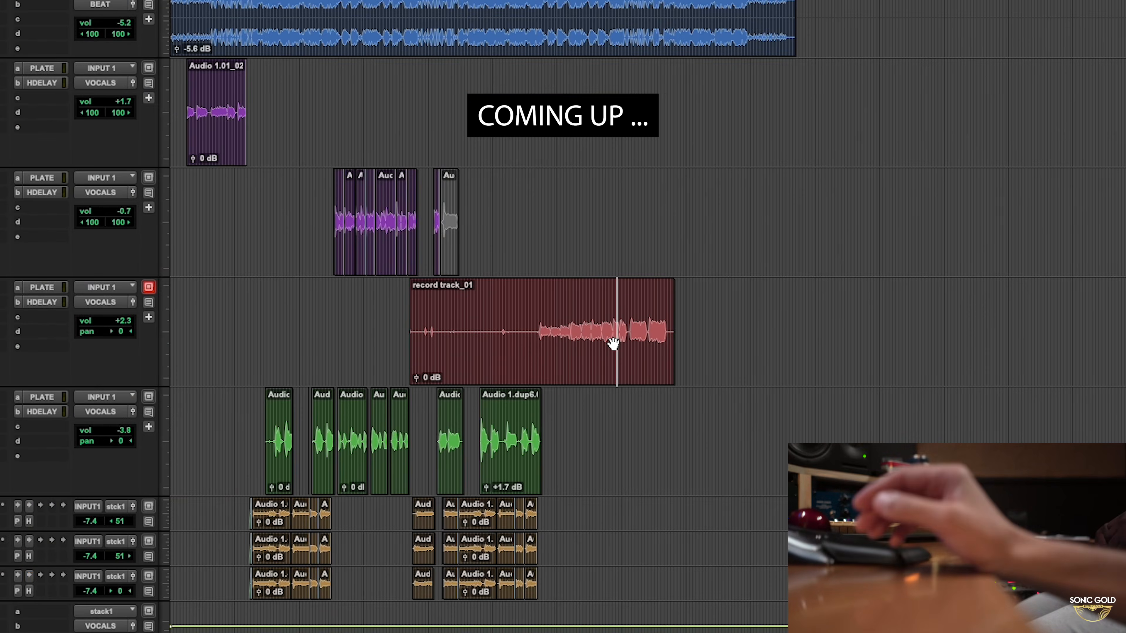
left_click(613, 343)
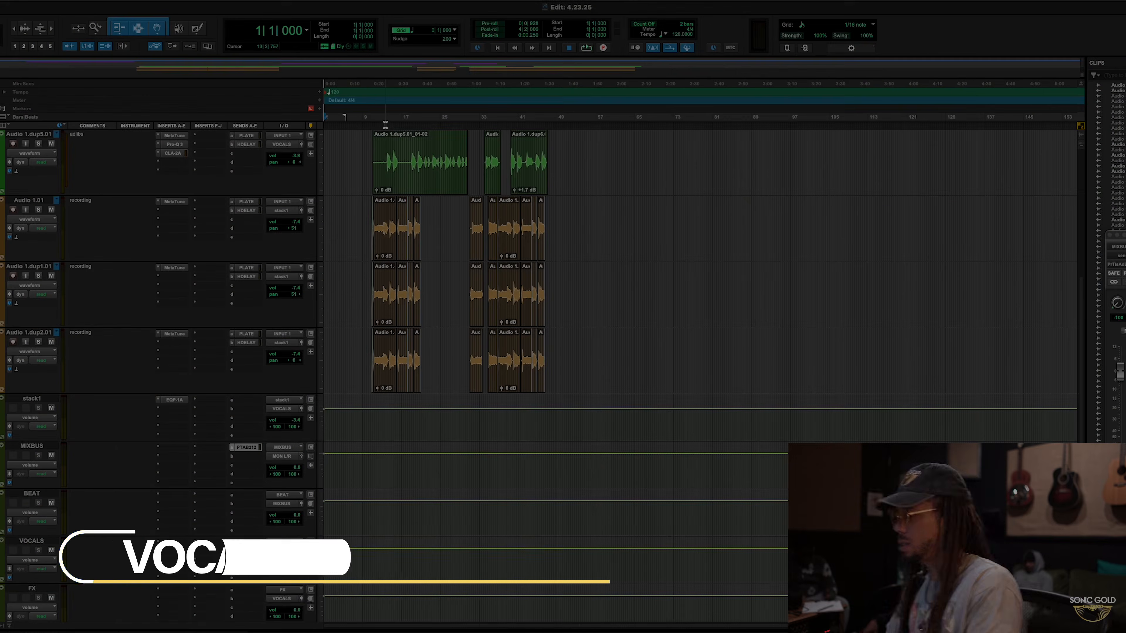
Play the song from the start of the lead1 clip and raise lead1's PLATE send to about -6 dB.
key("space")
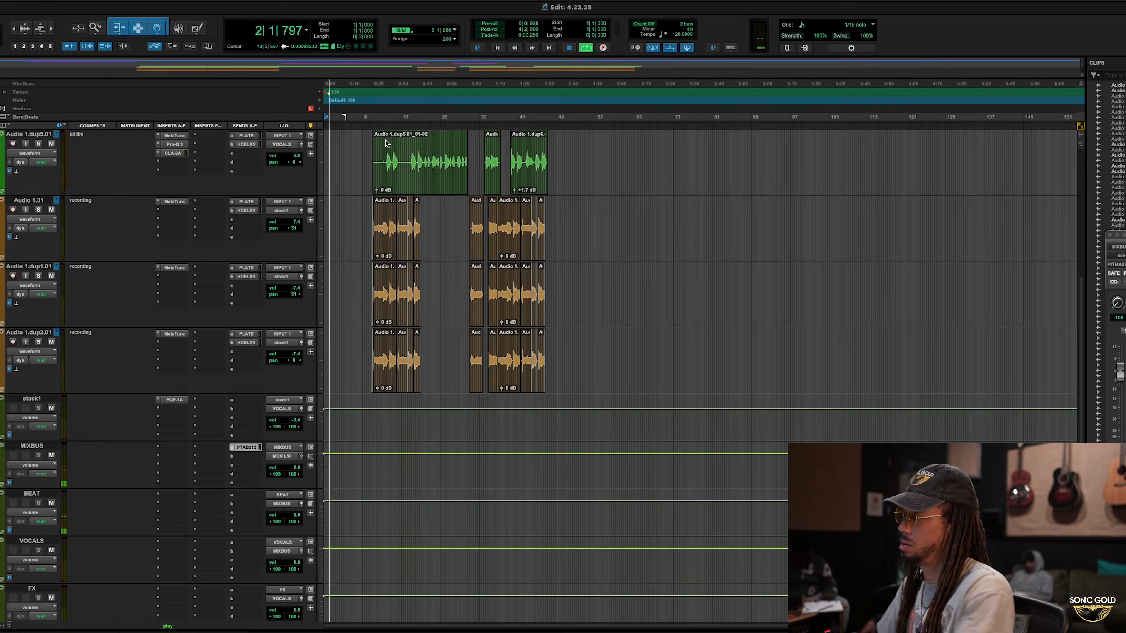
scroll(417, 224, "down", 2)
key("t")
scroll(420, 226, "up", 4)
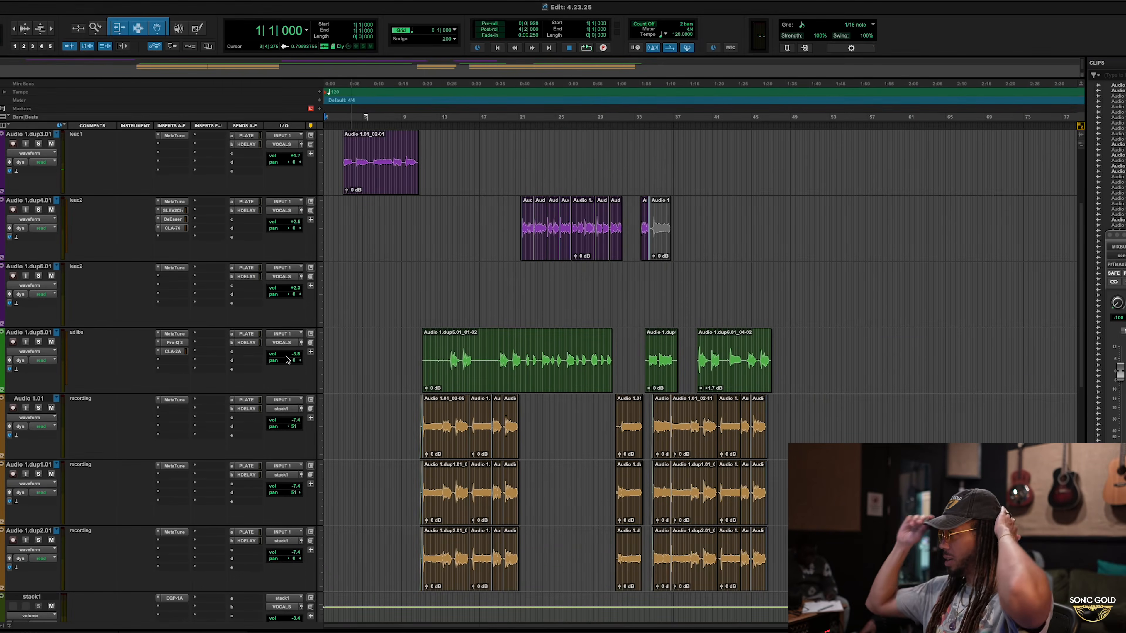
scroll(327, 421, "up", 2)
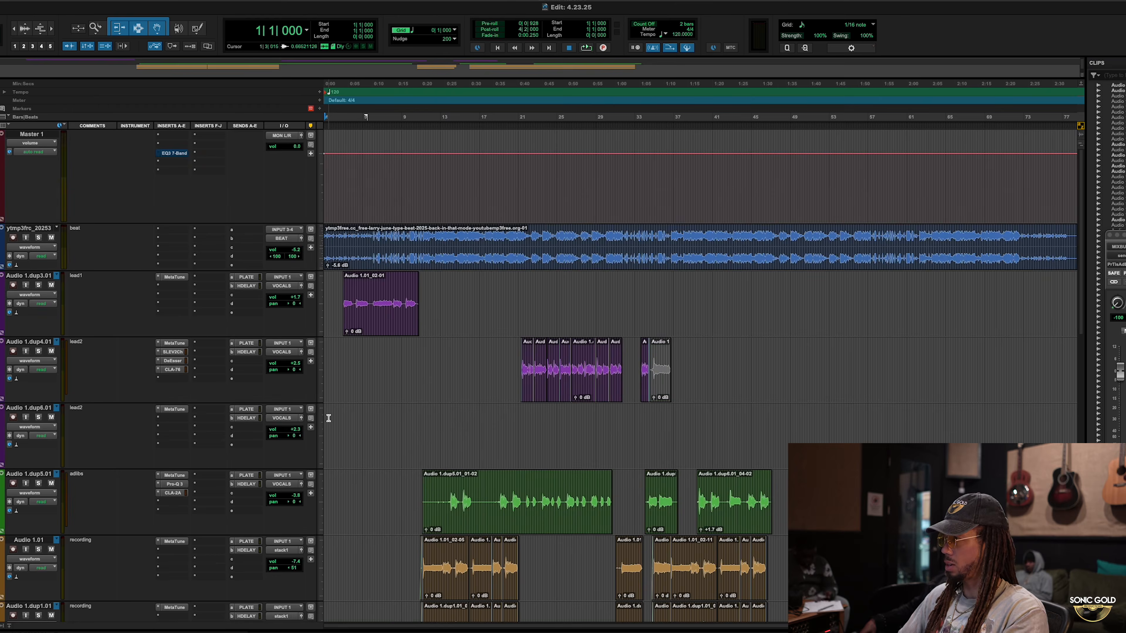
left_click(343, 278)
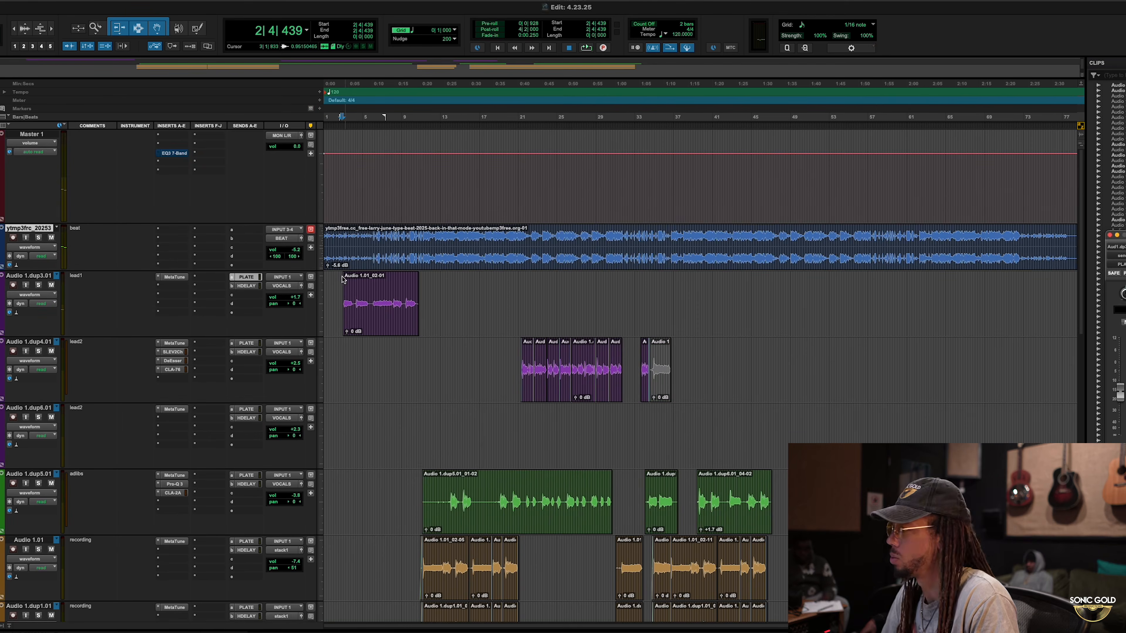
left_click_drag(1119, 234, 546, 234)
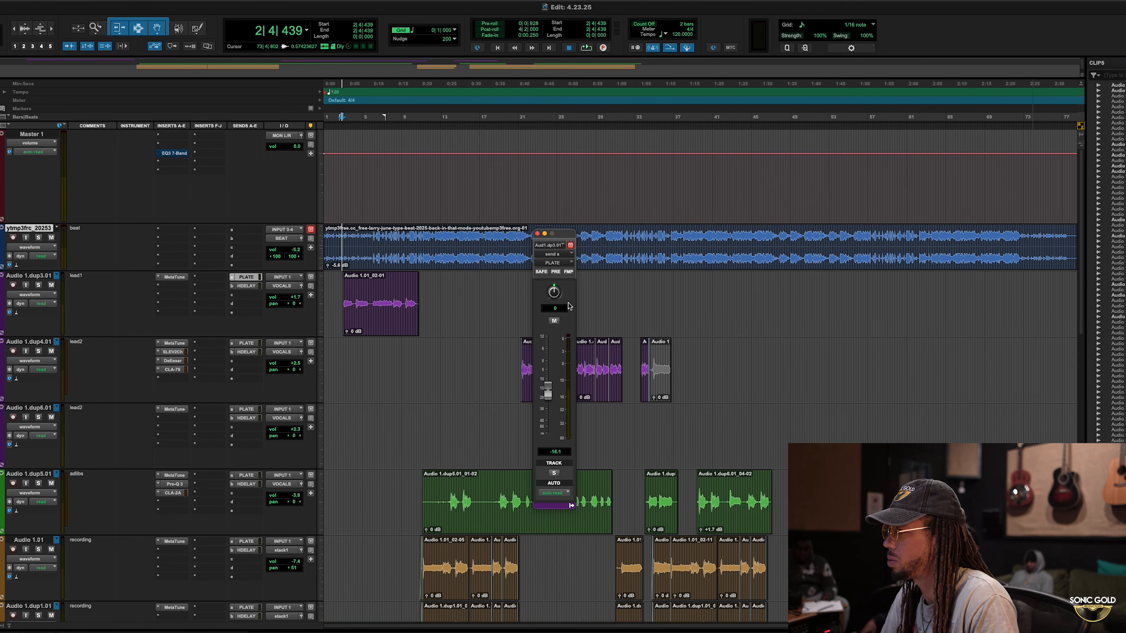
key("space")
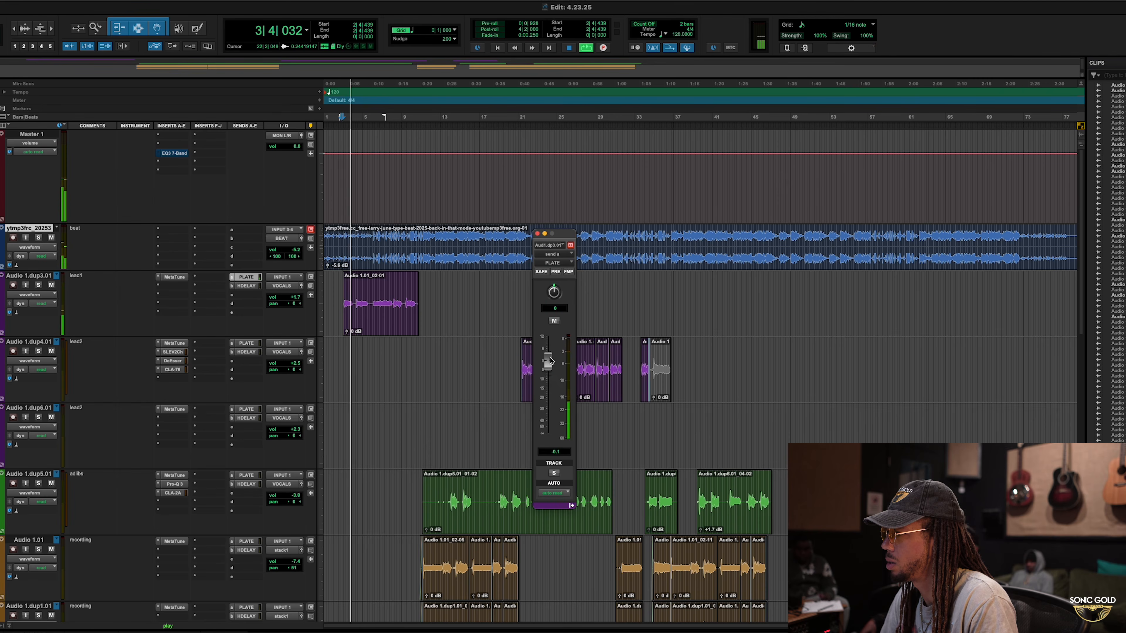
left_click_drag(550, 361, 550, 364)
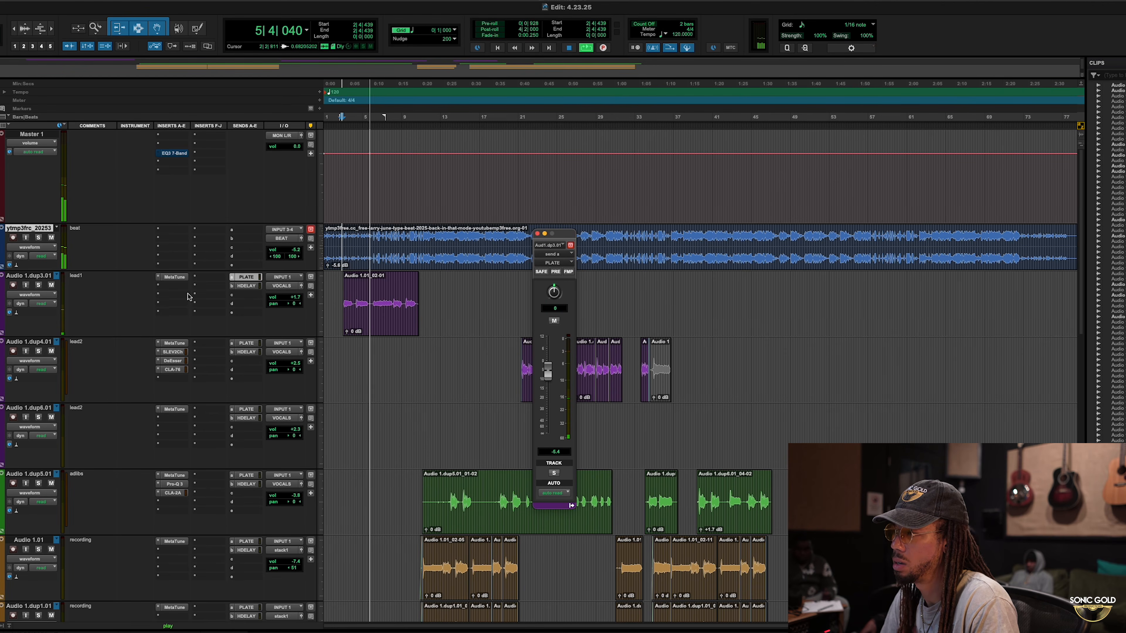
Insert the SSL EV2 Channel EQ plug-in on the lead1 track, in the slot directly after MetaTune.
left_click(174, 288)
mouse_move(199, 286)
mouse_move(254, 291)
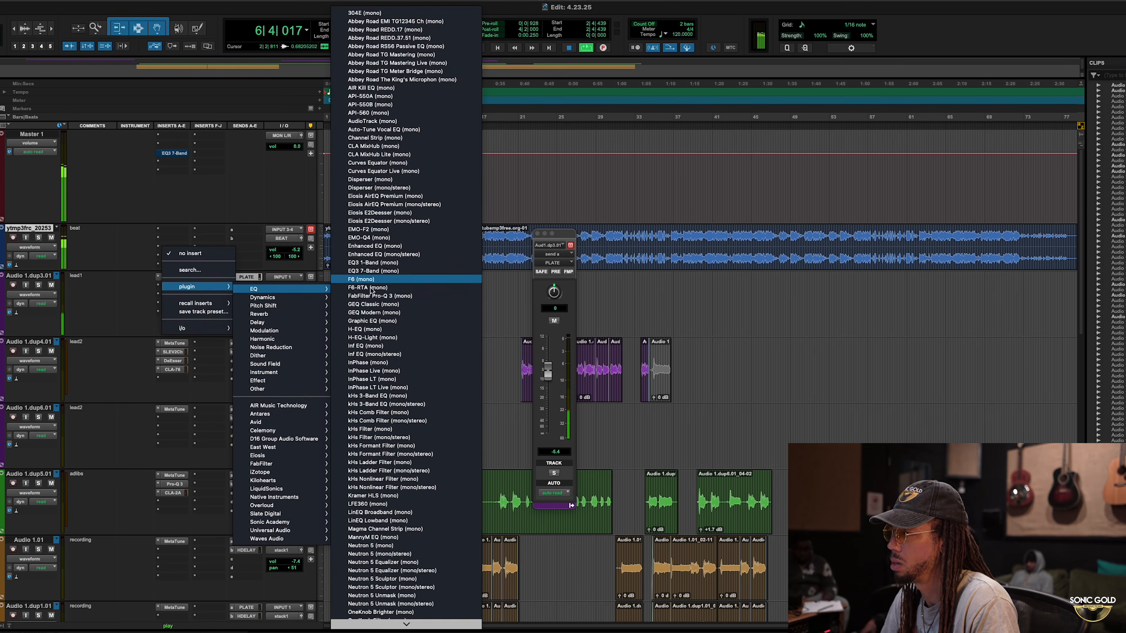
key("s")
key("s")
key("Down")
key("Down")
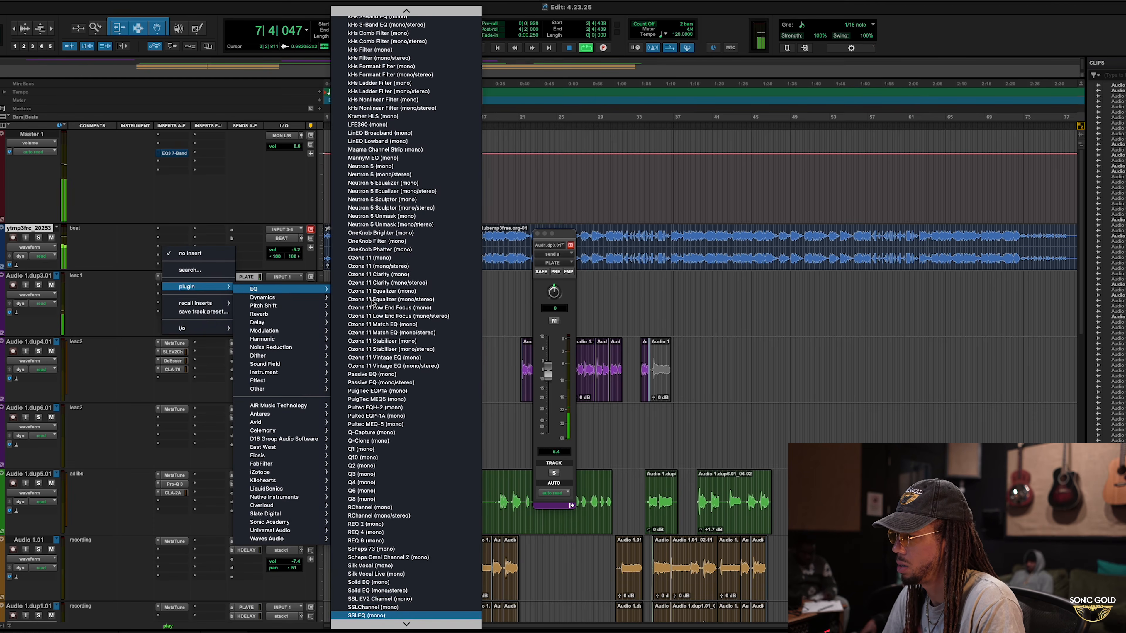
key("Up")
key("Up")
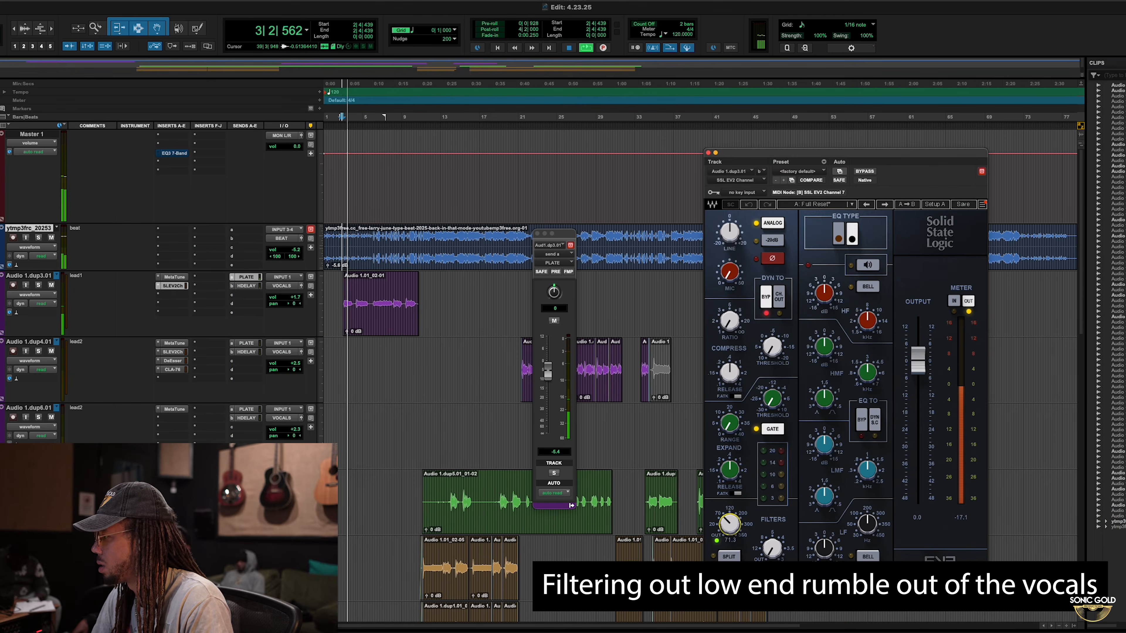
Adjust the SSL EV2 high-pass filter on lead1 to cut low-end rumble and lower the plug-in's output level.
left_click_drag(729, 528, 731, 533)
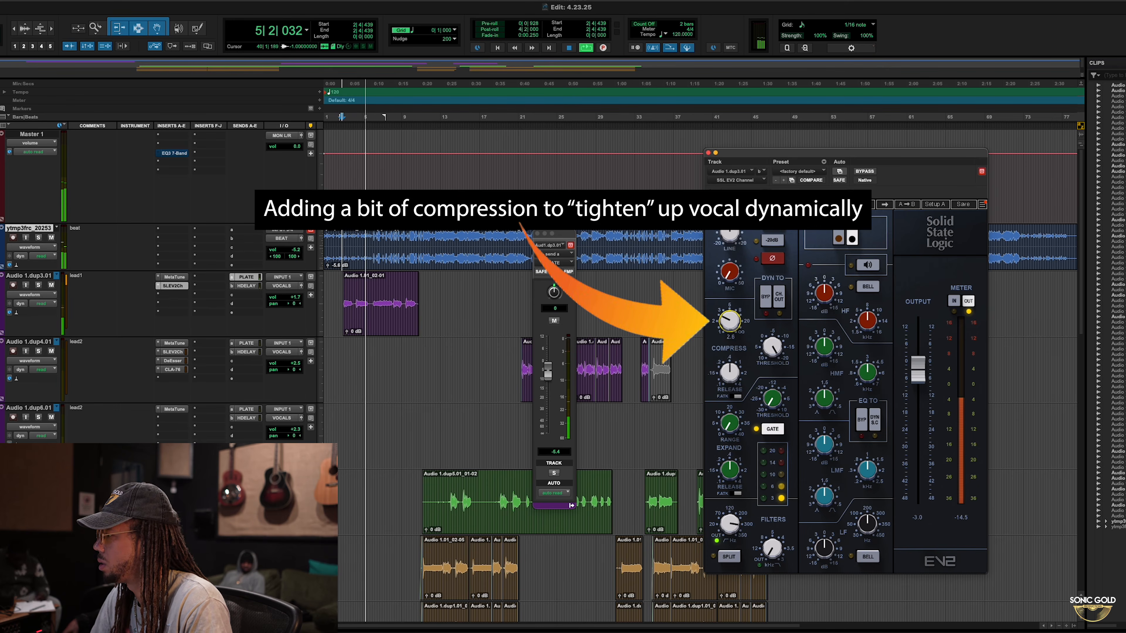
left_click_drag(731, 526, 732, 522)
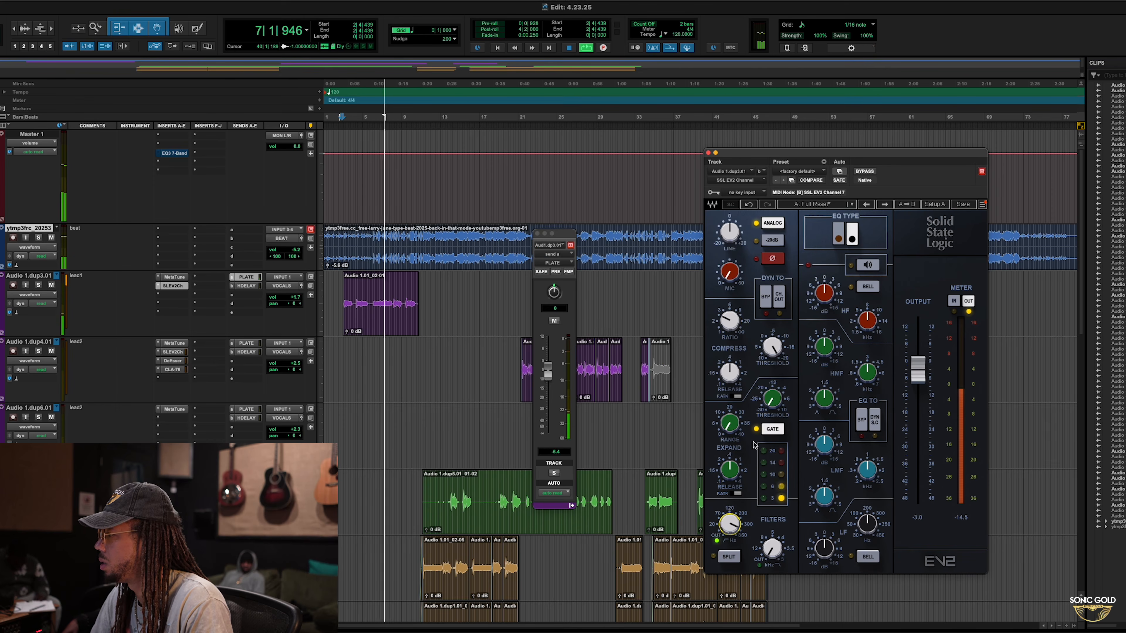
left_click_drag(922, 381, 922, 387)
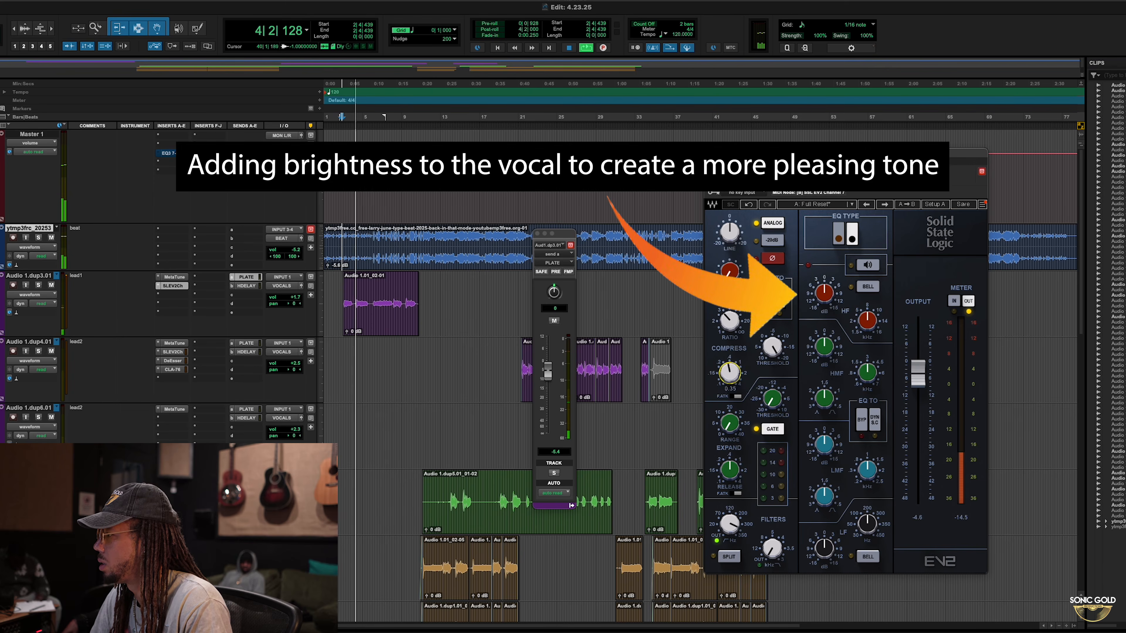
Boost the SSL EV2 high-frequency band on lead1 by about 7 dB, adjust its frequency, and stop playback.
left_click_drag(820, 297, 820, 281)
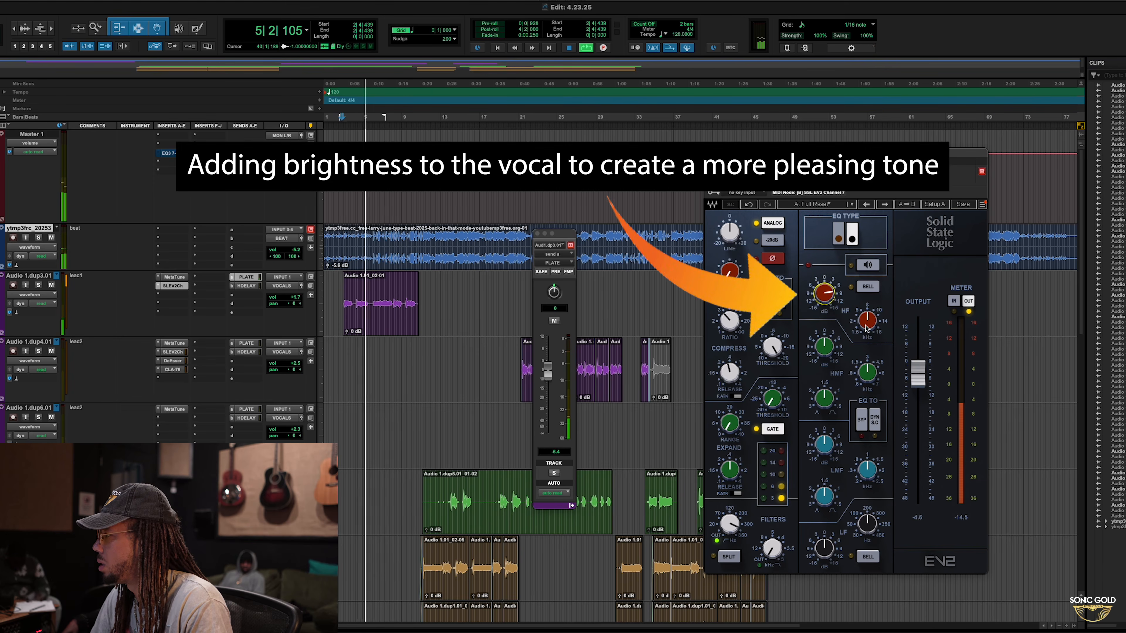
left_click_drag(866, 322, 824, 293)
left_click_drag(870, 325, 830, 306)
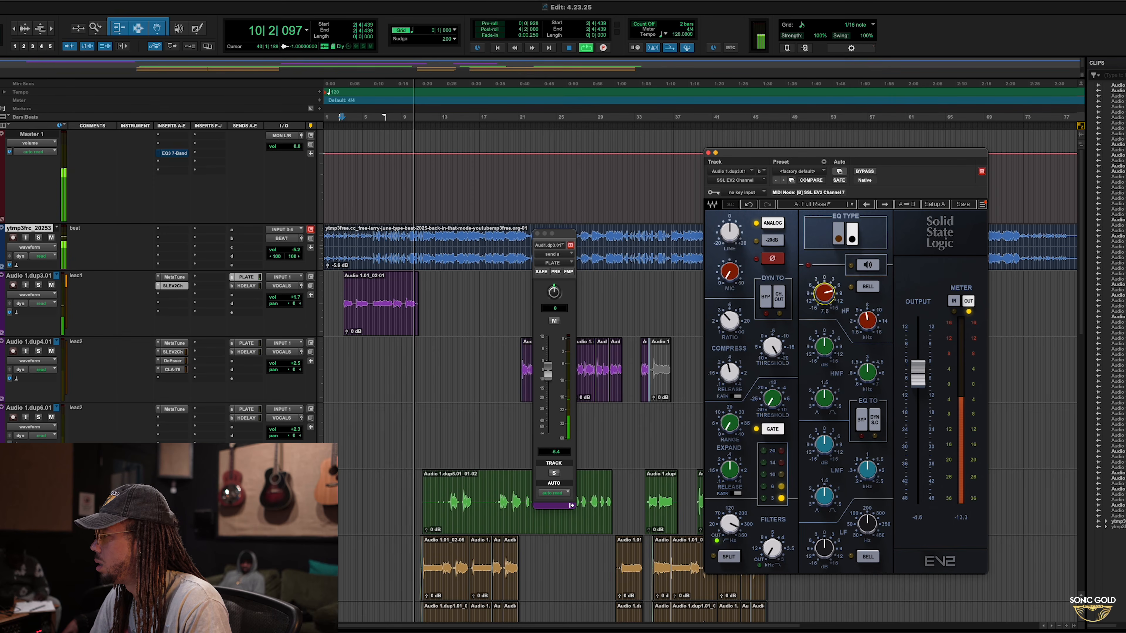
key("space")
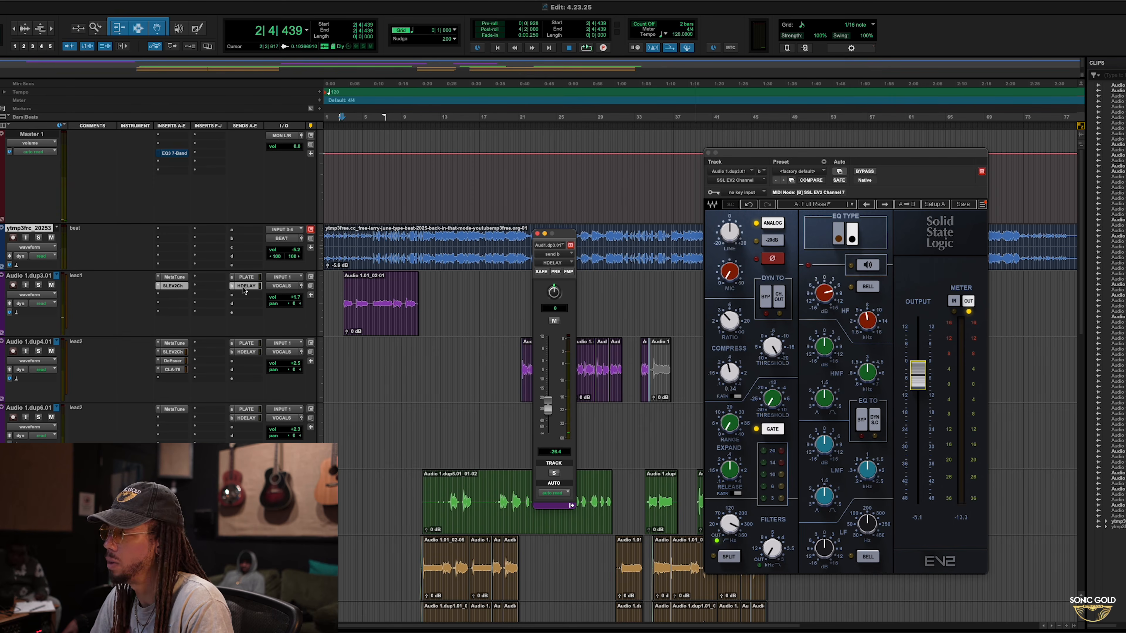
Raise lead1's HDELAY send to about -12.3 dB during playback, then close the send window and stop.
key("space")
left_click_drag(548, 406, 550, 387)
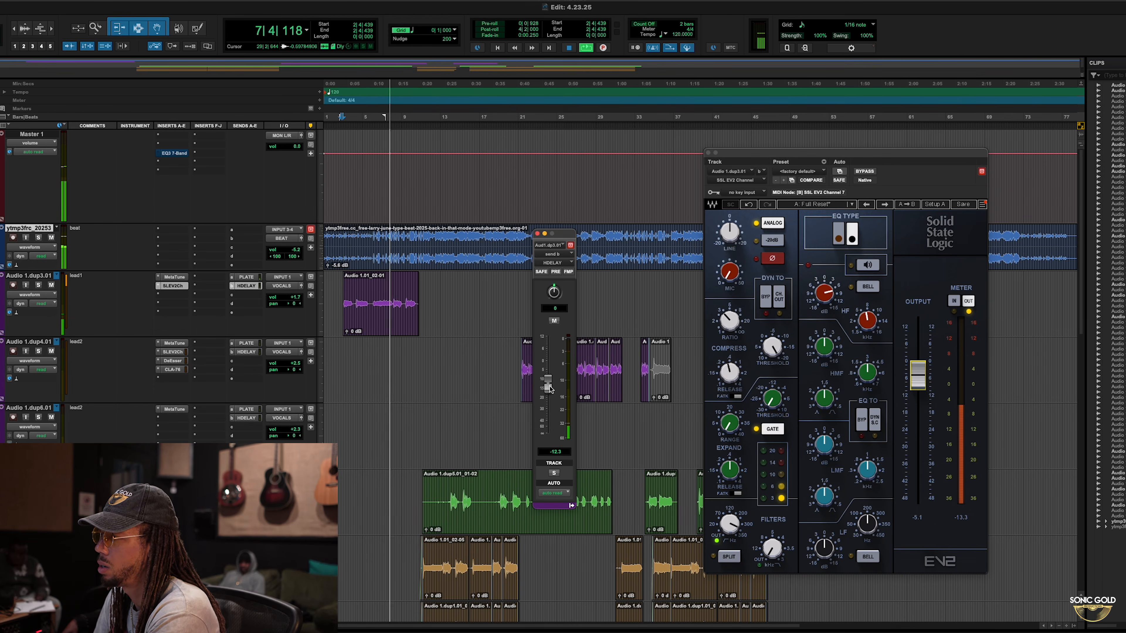
left_click(538, 233)
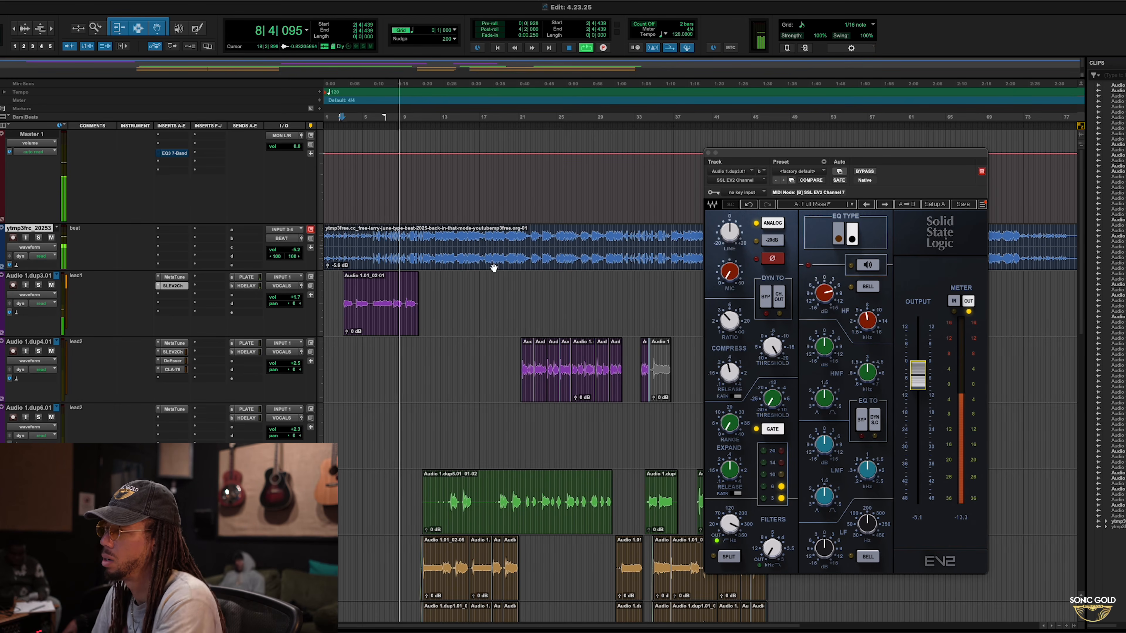
key("space")
Insert the MetaFlanger (mono/stereo) modulation plug-in on the lead1 track's insert slot D.
left_click(158, 293)
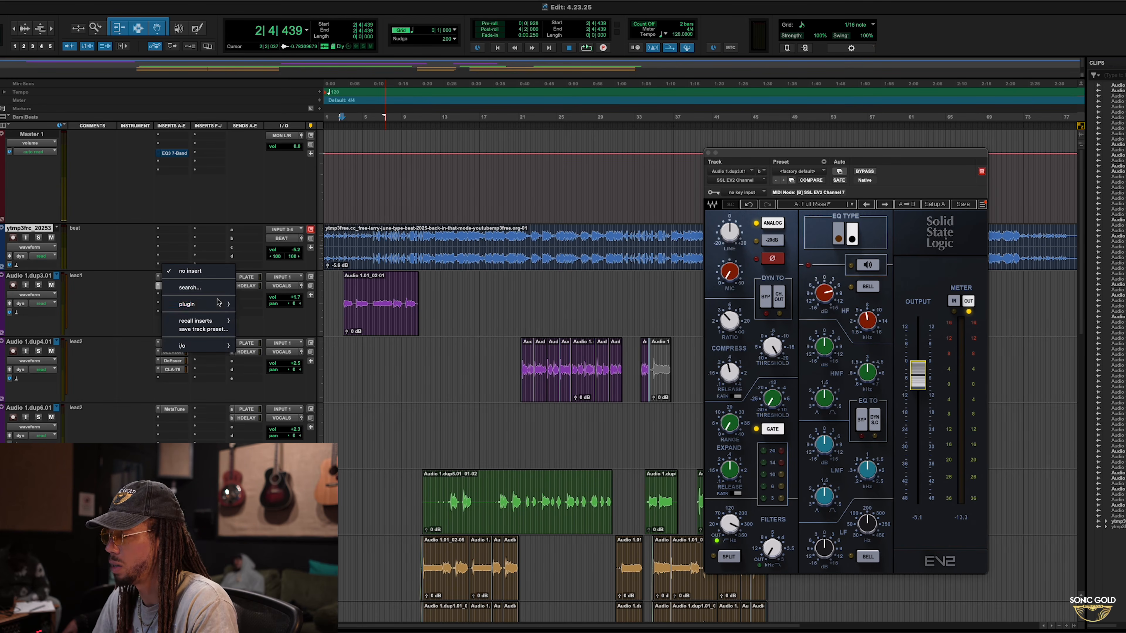
mouse_move(218, 305)
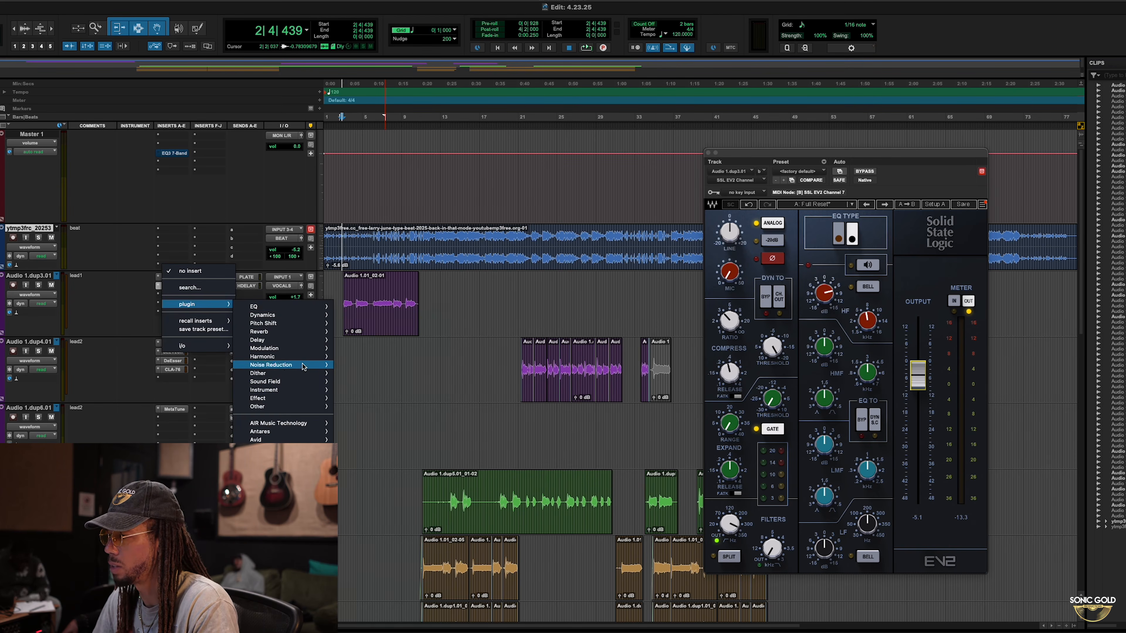
mouse_move(302, 348)
key("Down")
key("Down")
key("Down")
key("Down")
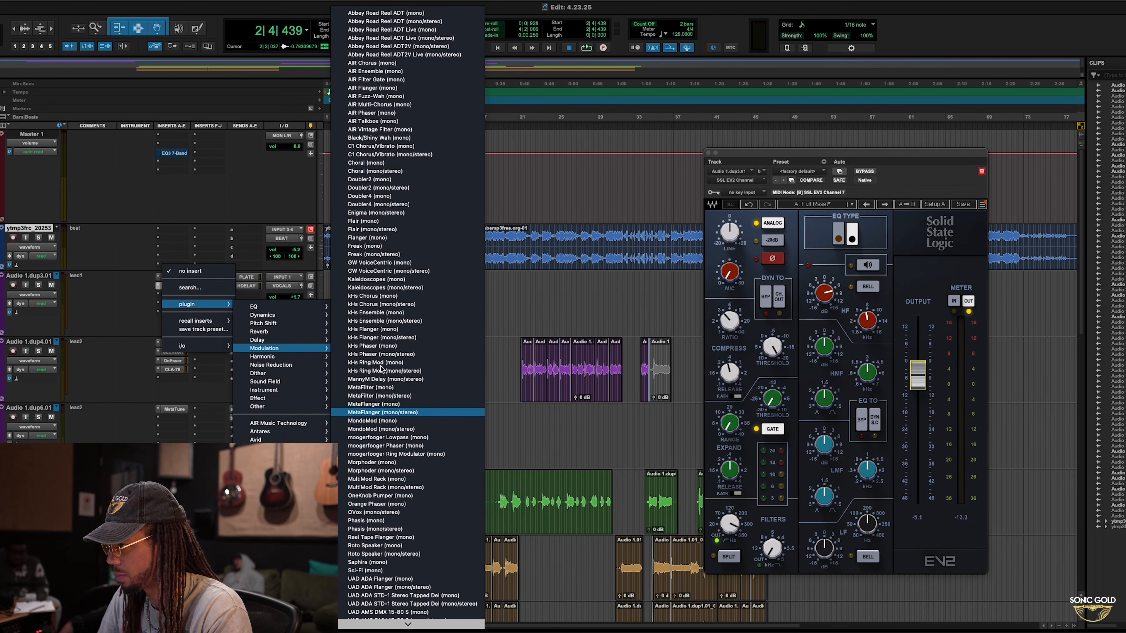
key("Return")
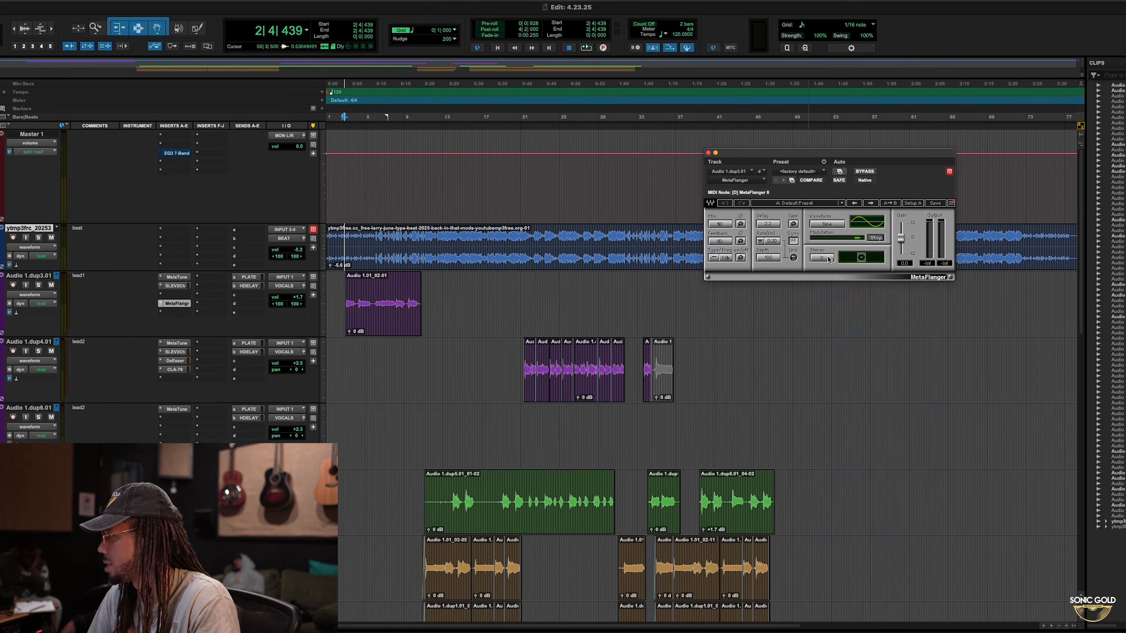
Set MetaFlanger's mix to 83, enable its tape mode and filter, and adjust the feedback while listening.
key("space")
left_click_drag(721, 225, 721, 210)
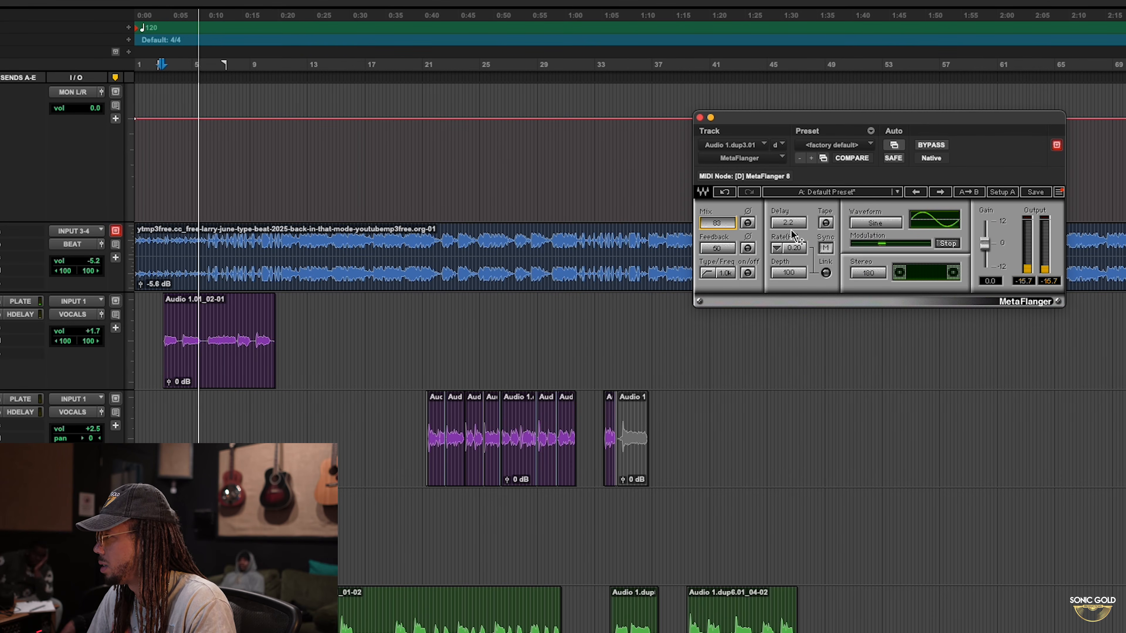
left_click(825, 223)
left_click(748, 272)
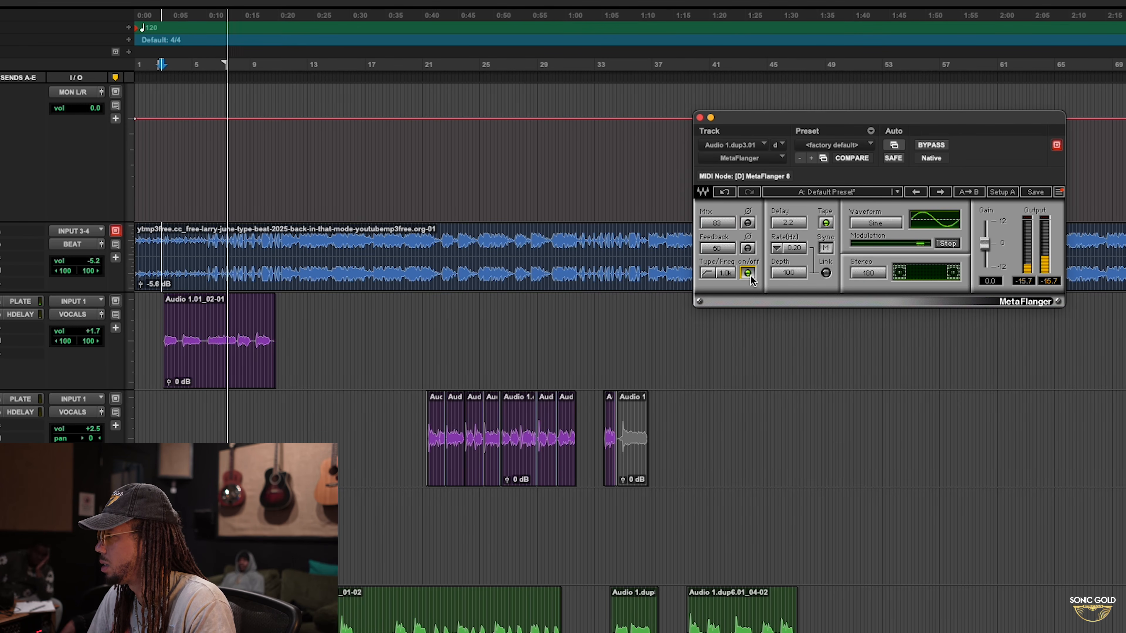
left_click_drag(717, 248, 727, 254)
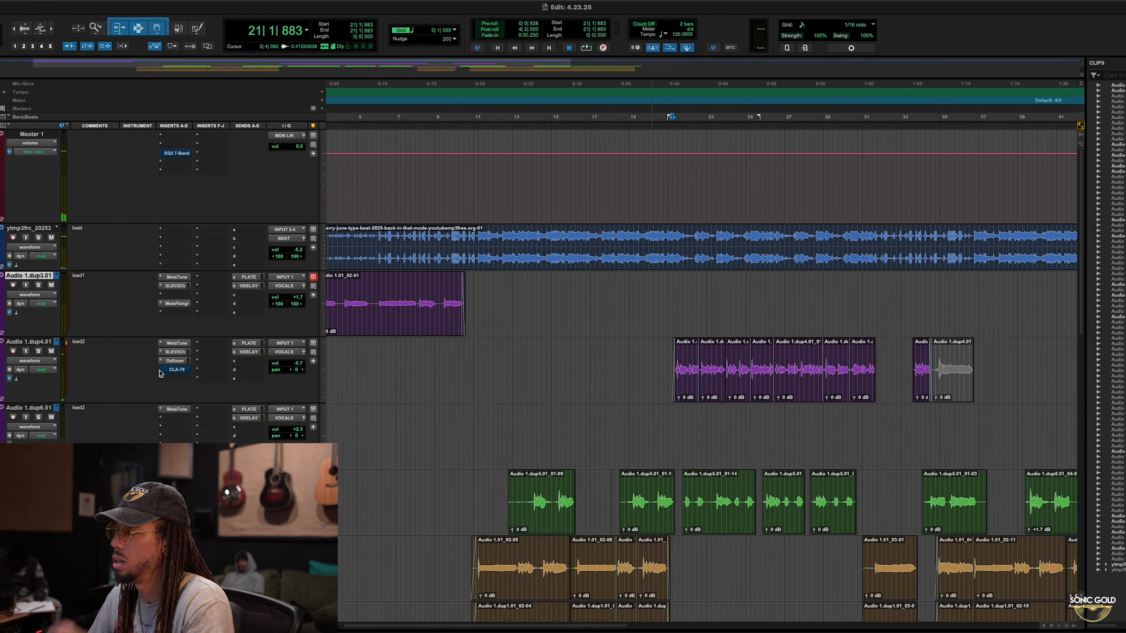
Replace the CLA-76 compressor on the first lead2 track with the CLA Vocals (mono/stereo) plug-in.
left_click(175, 312)
mouse_move(183, 370)
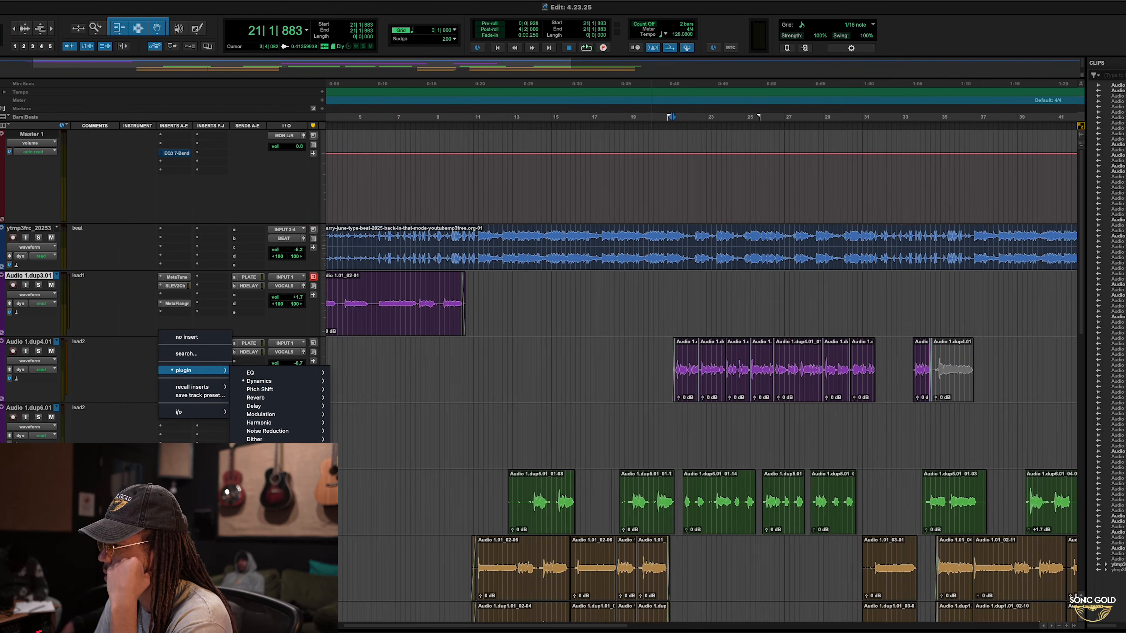
mouse_move(274, 464)
key("c")
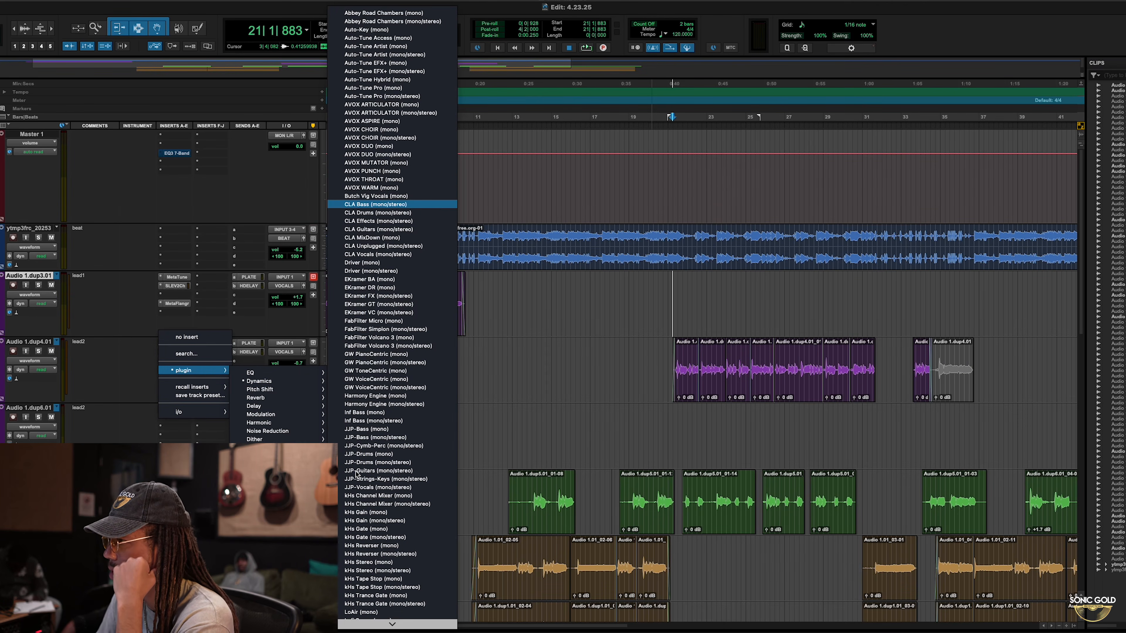
key("Down")
key("Down")
key("Up")
key("Up")
key("Down")
key("Down")
key("Down")
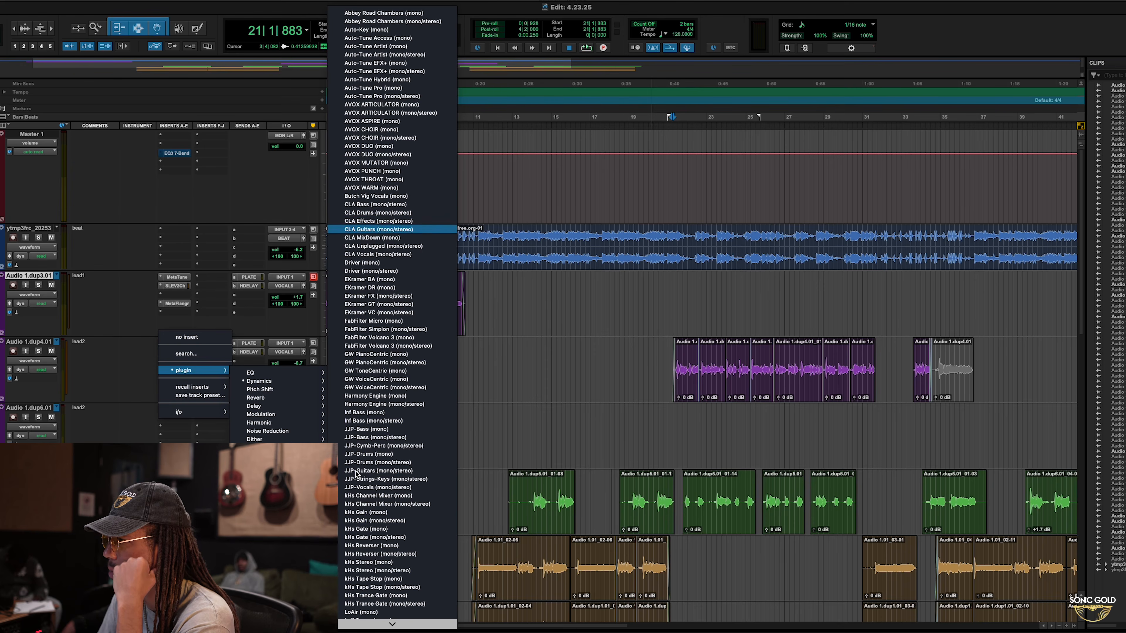
key("Down")
key("Down")
key("Down")
key("Return")
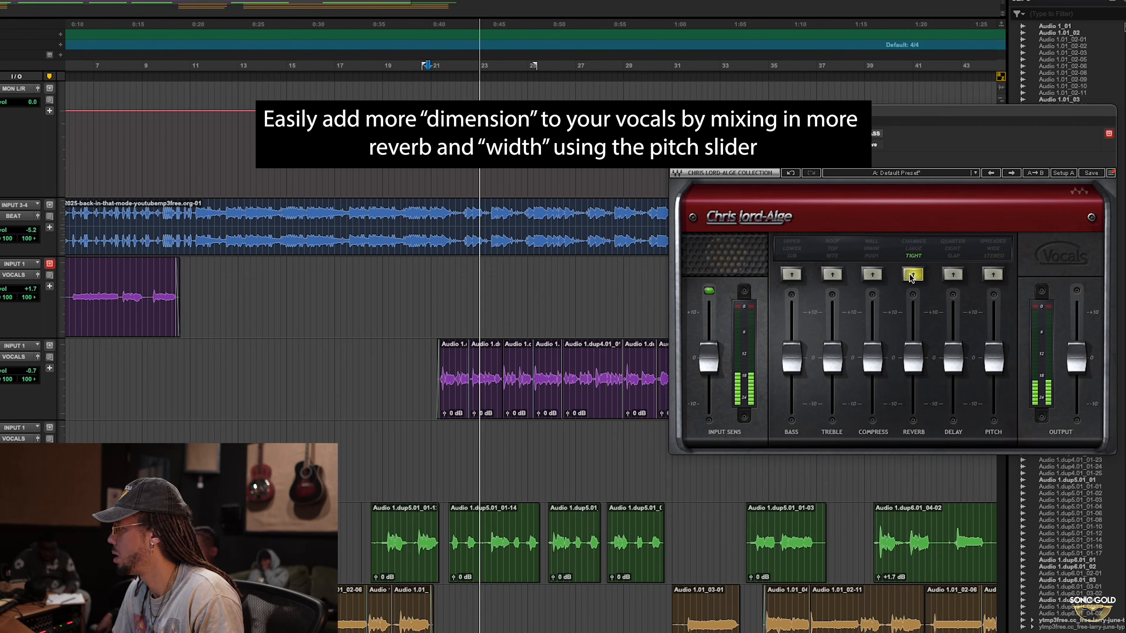
Set the CLA Vocals reverb to Chamber at about -2.2 and slightly lower the plug-in's output.
left_click(913, 275)
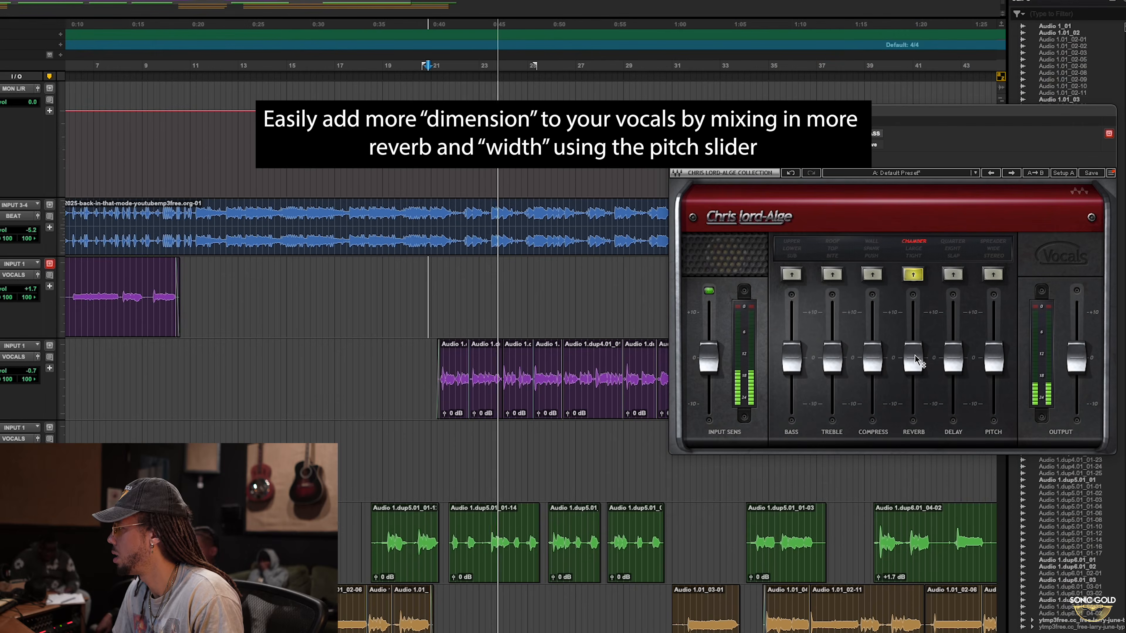
left_click_drag(915, 362, 913, 367)
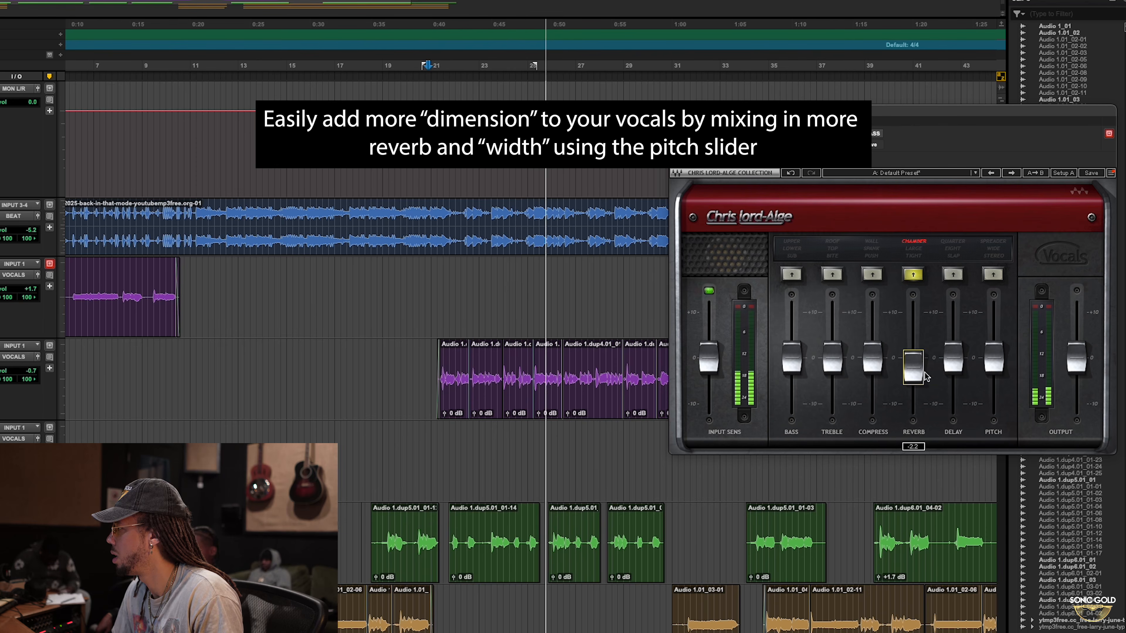
left_click_drag(1085, 370, 1085, 371)
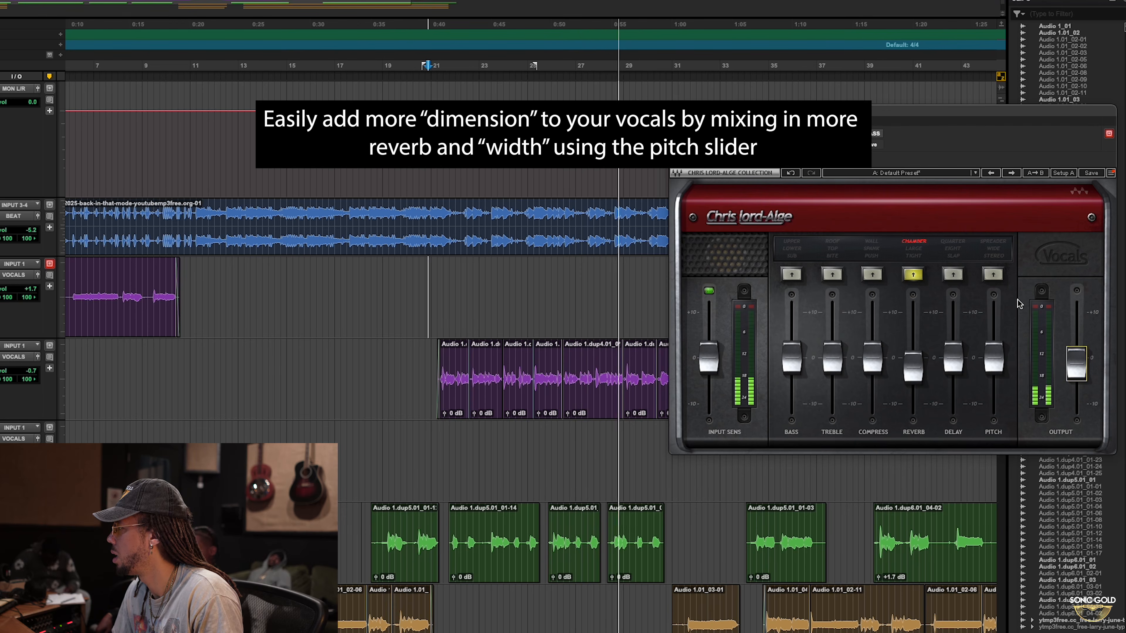
Switch the CLA Vocals pitch mode and lower the pitch fader to set the vocal's width.
left_click(993, 281)
key("space")
mouse_move(994, 358)
left_mouse_down()
mouse_move(990, 405)
mouse_move(971, 388)
left_mouse_up()
left_click(988, 275)
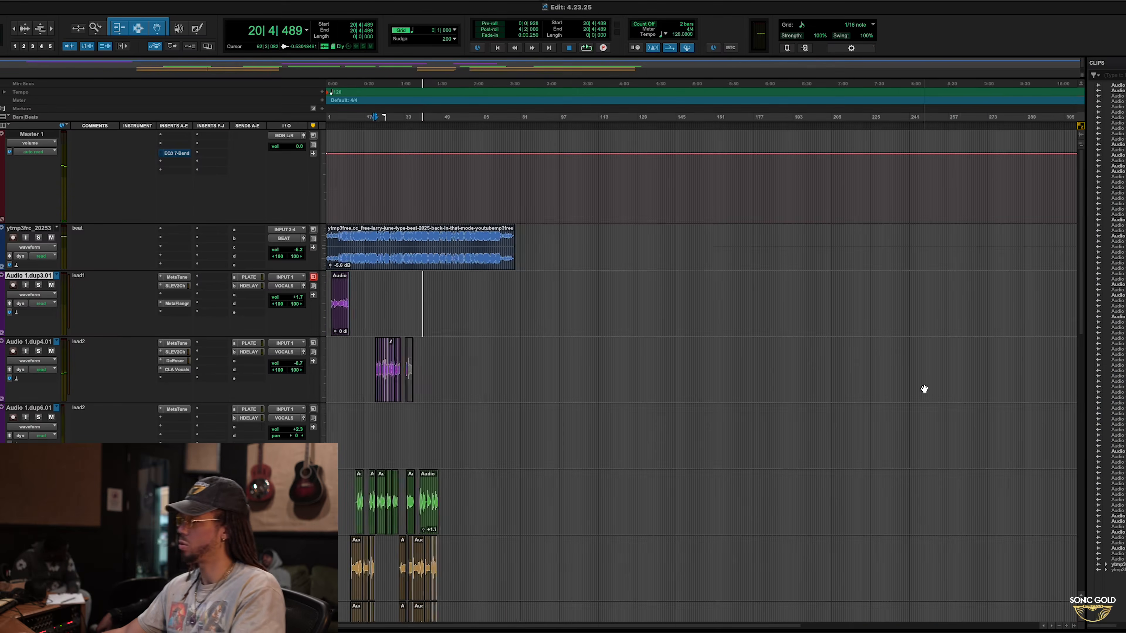
key("t")
key("t")
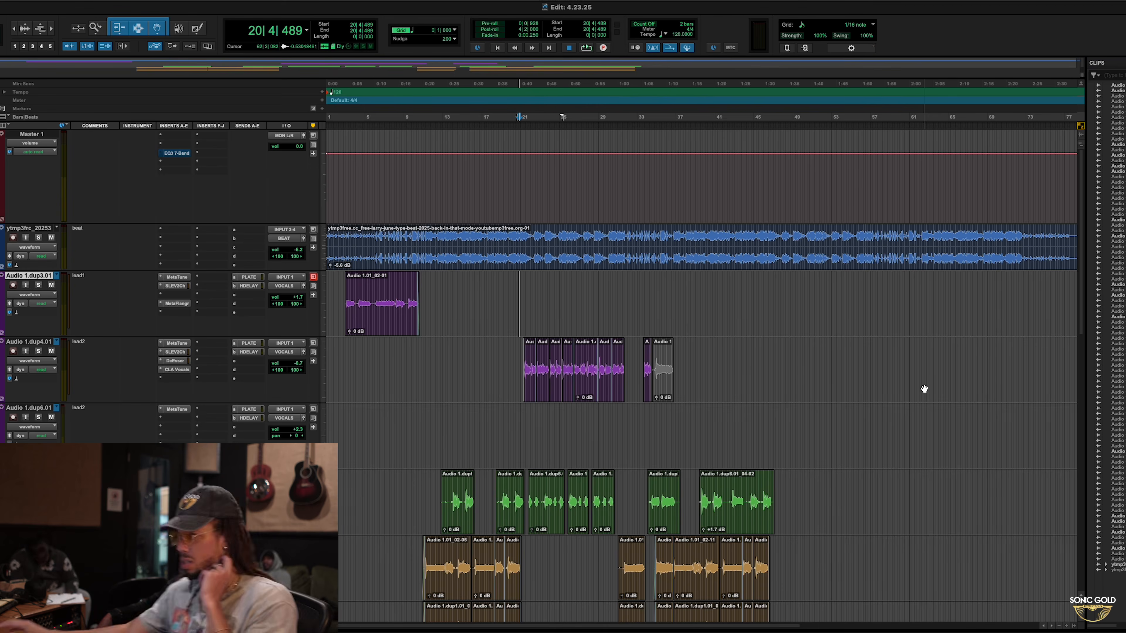
Reduce the track height of the three orange recording tracks together.
scroll(749, 372, "down", 3)
scroll(735, 375, "down", 8)
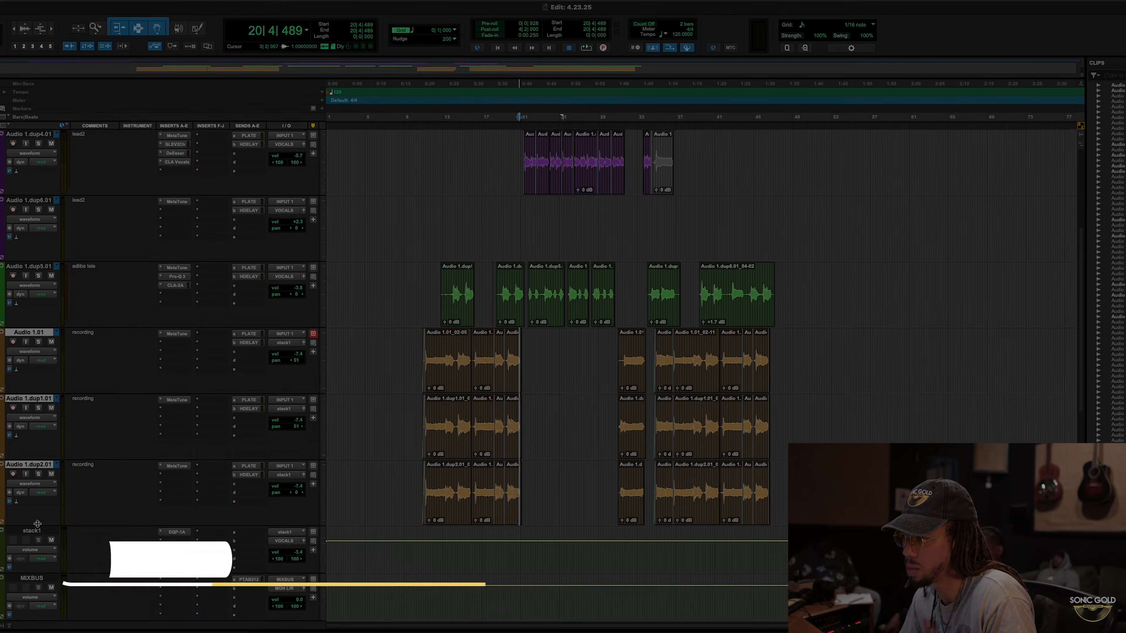
scroll(40, 488, "up", 4)
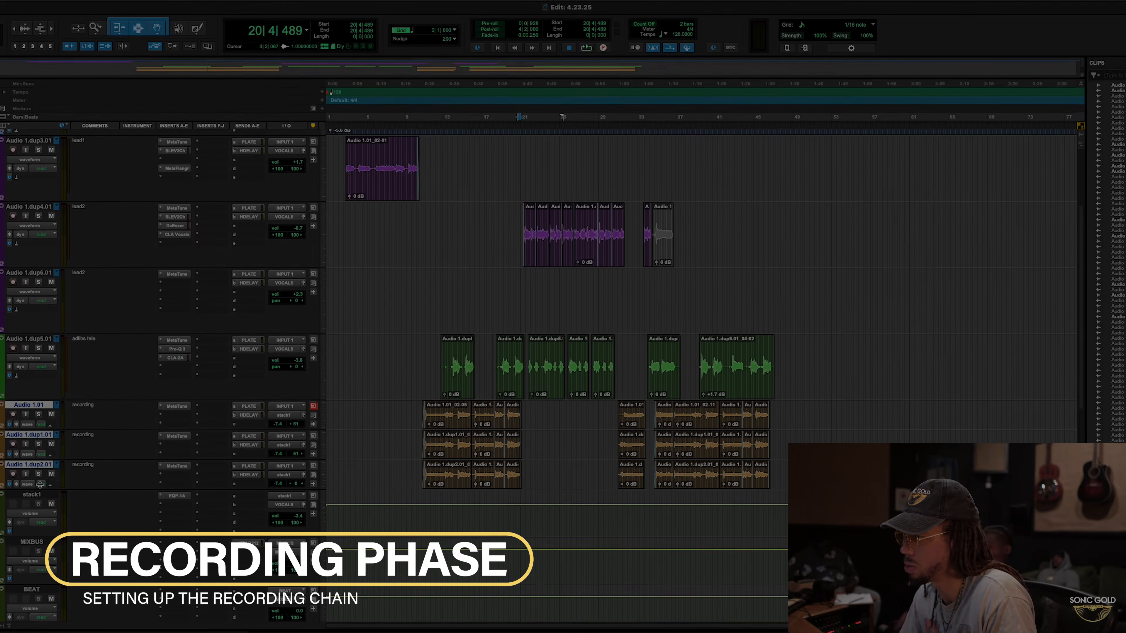
left_click_drag(40, 484, 40, 481)
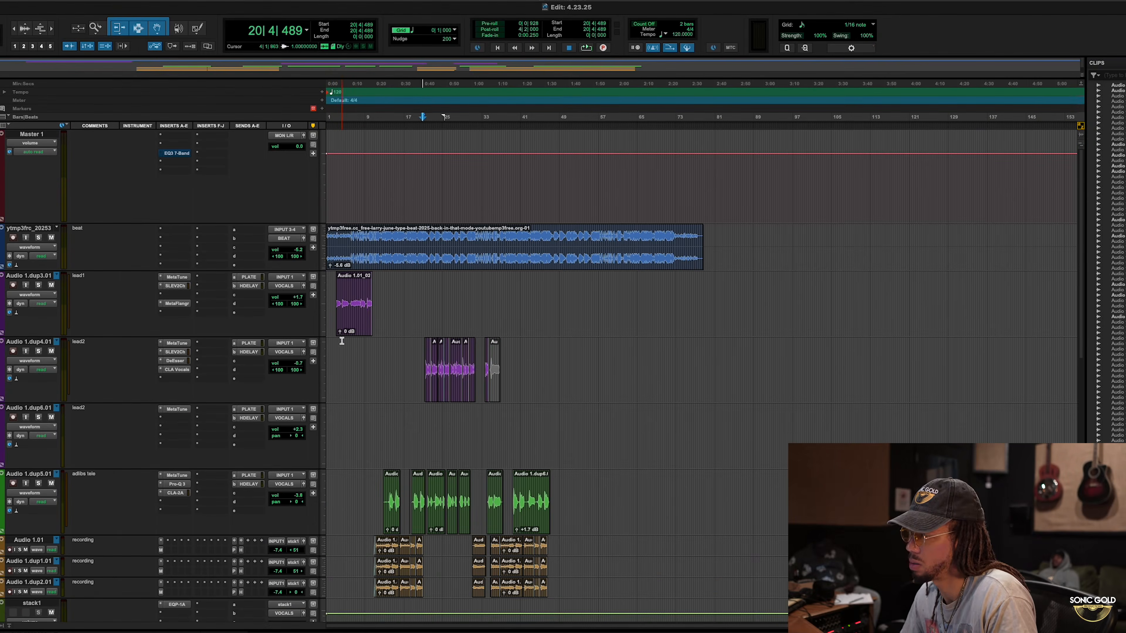
Rename the empty lead2 track below the vocal lead as record track.
left_click(57, 409)
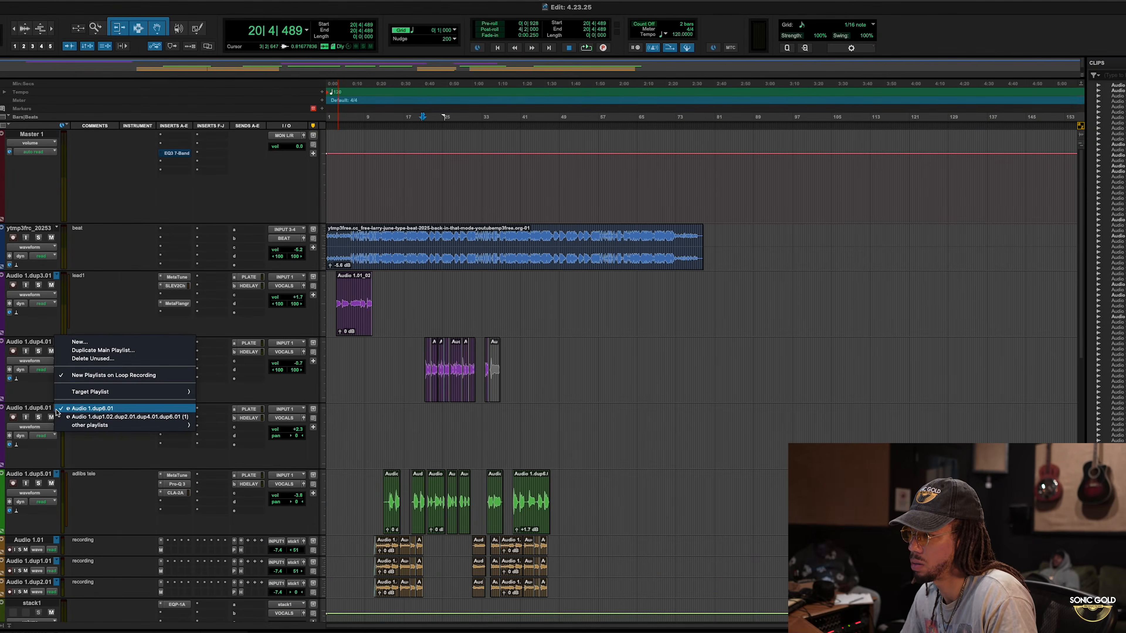
left_click(44, 410)
double_click(28, 409)
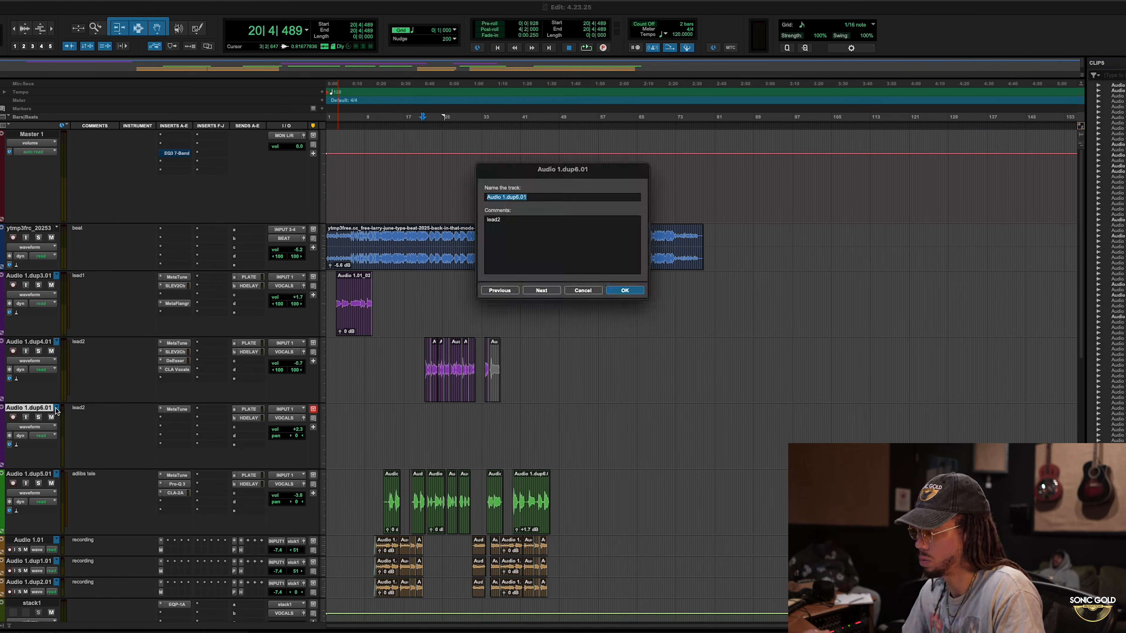
type("record track")
key("Return")
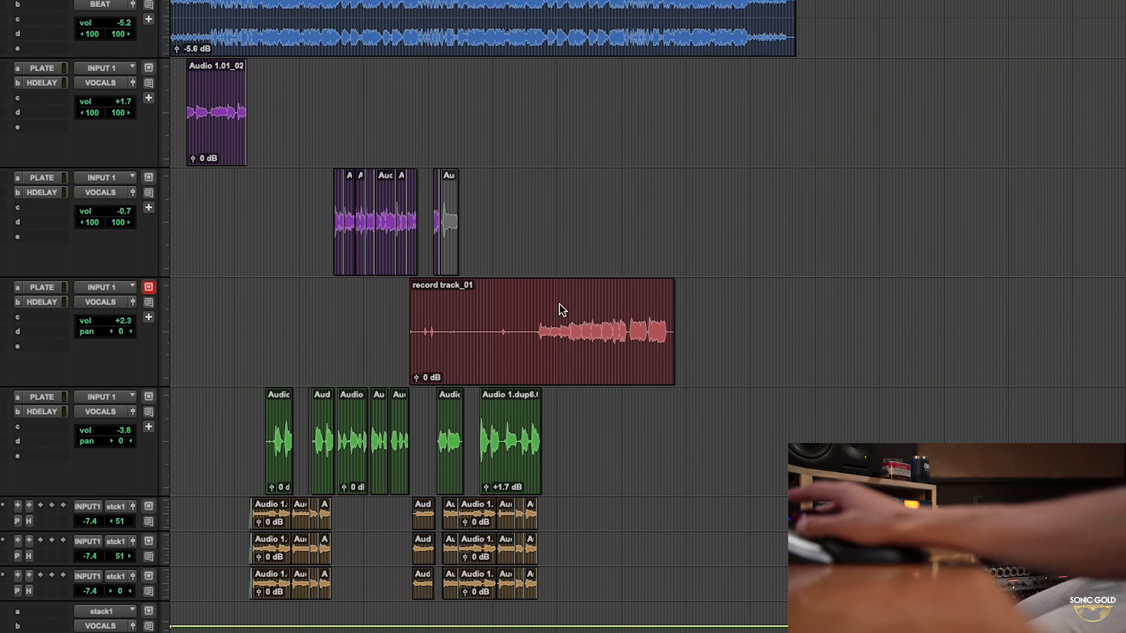
Play back the recorded lead2 takes and pan the two upper red doubles to opposite sides, at about 30 each.
left_click(617, 329)
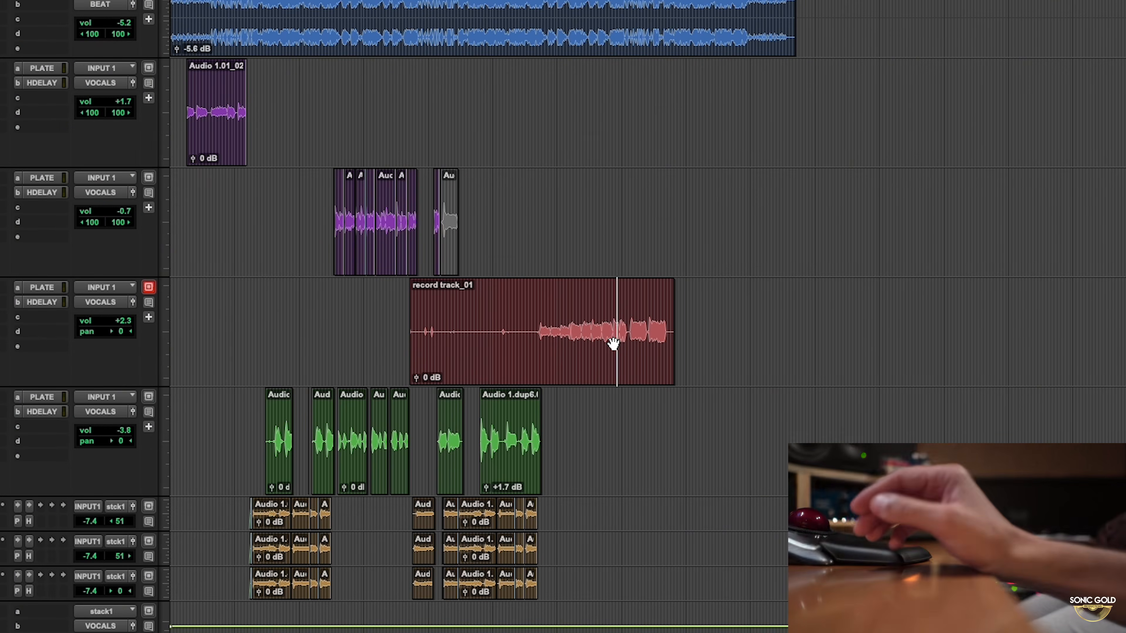
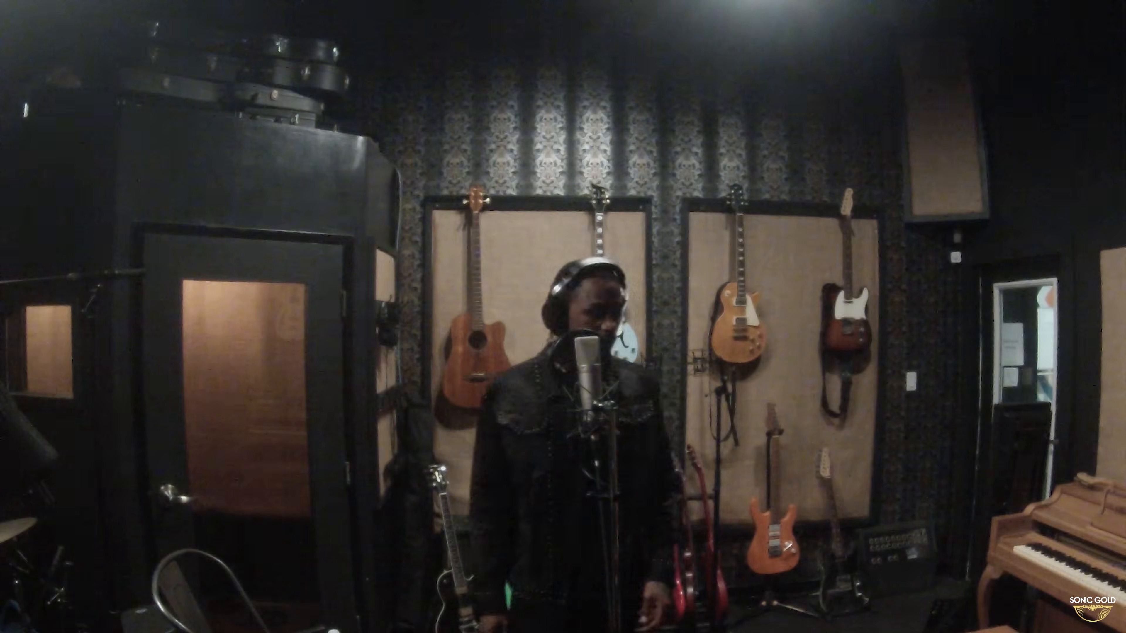
left_click(553, 339)
key("space")
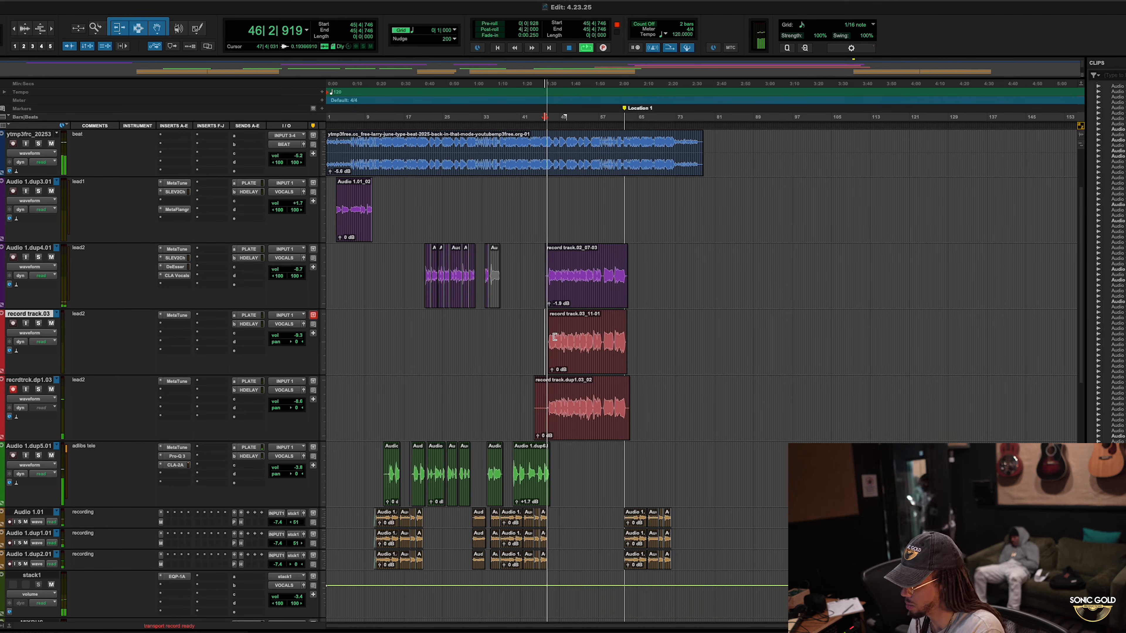
scroll(559, 347, "down", 2)
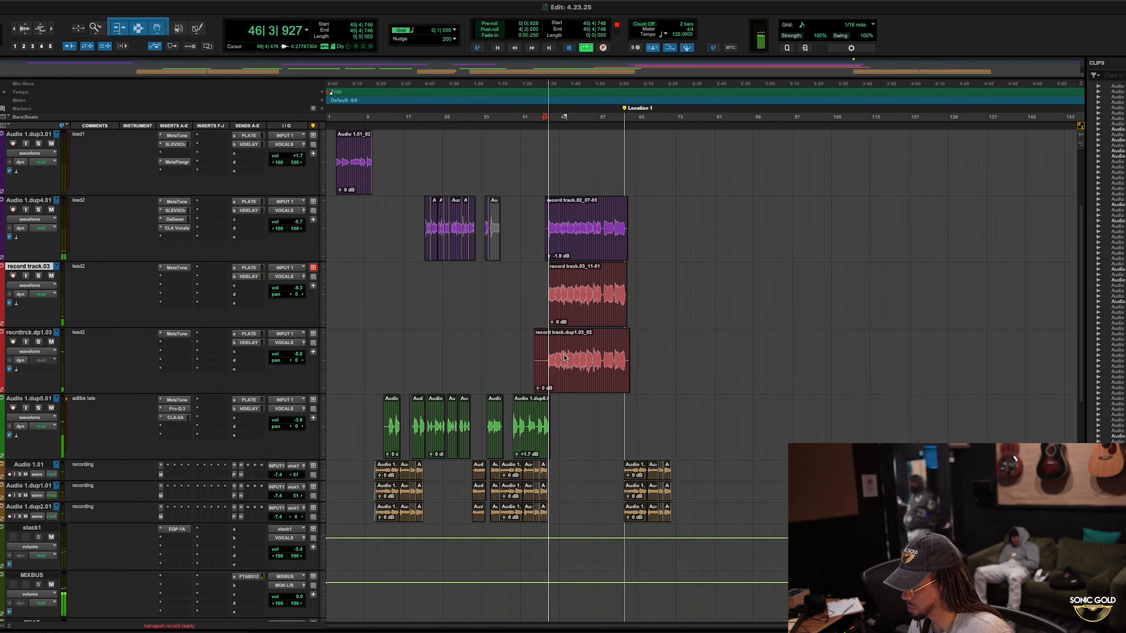
scroll(564, 356, "up", 3)
scroll(526, 377, "up", 2)
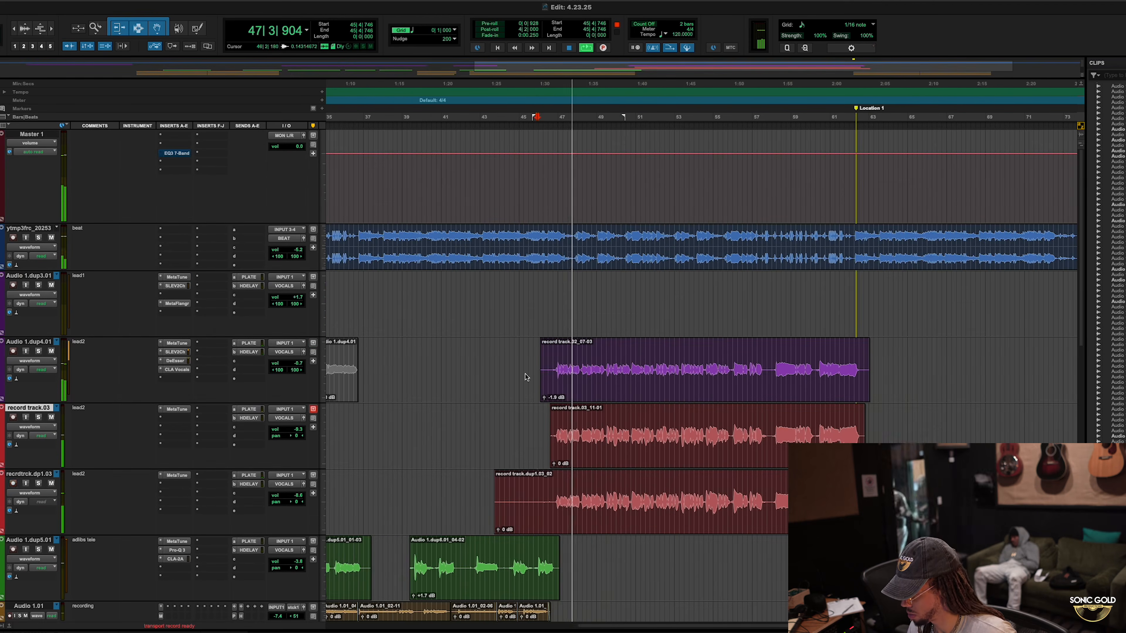
left_click_drag(298, 436, 290, 437)
left_click_drag(296, 501, 301, 505)
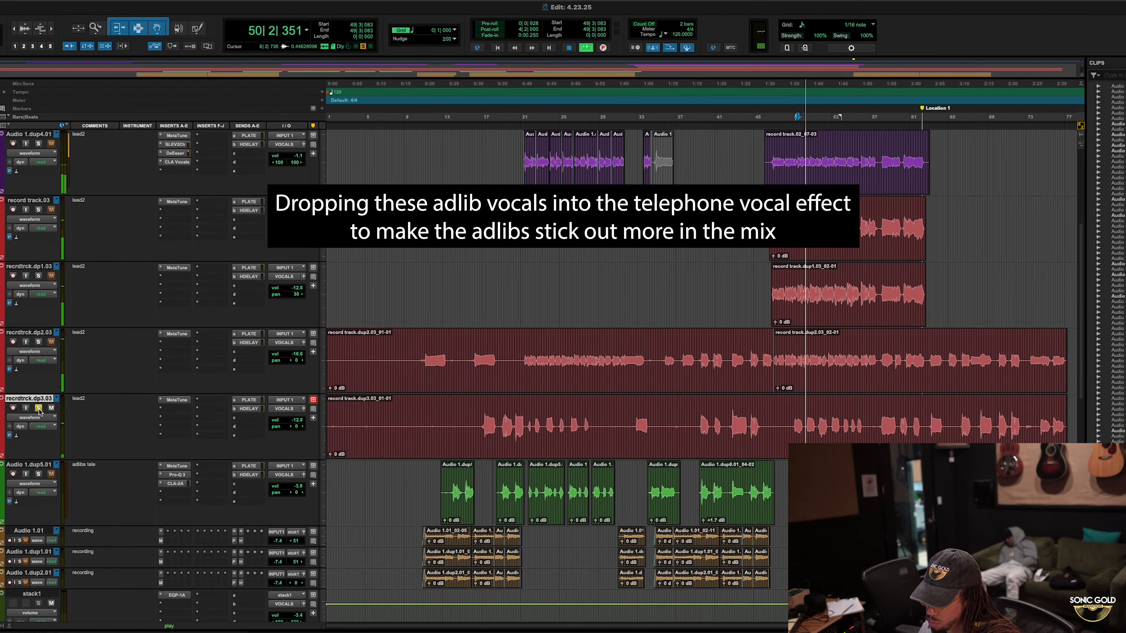
Add one empty duplicate of the green adlibs tele track directly below it.
scroll(558, 433, "right", 5)
key("r")
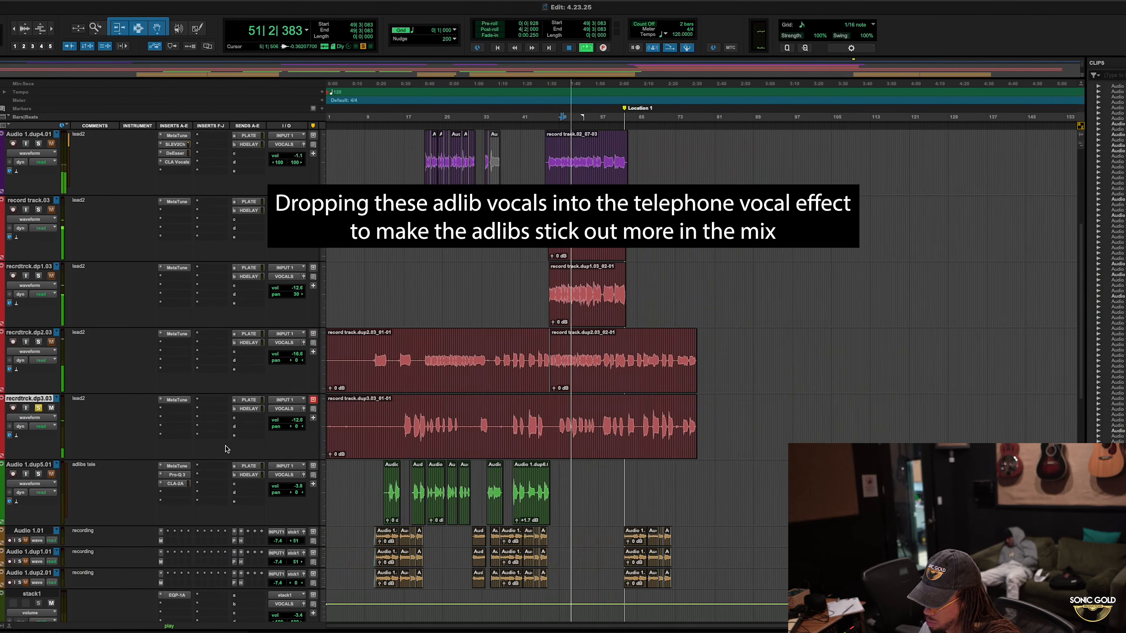
right_click(32, 467)
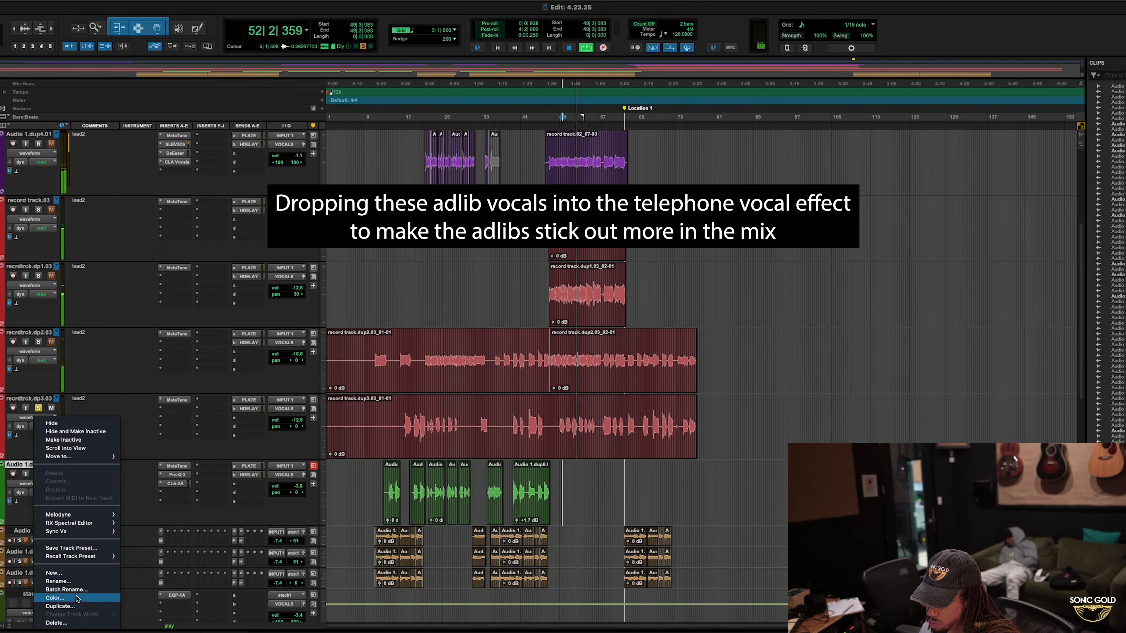
left_click(60, 606)
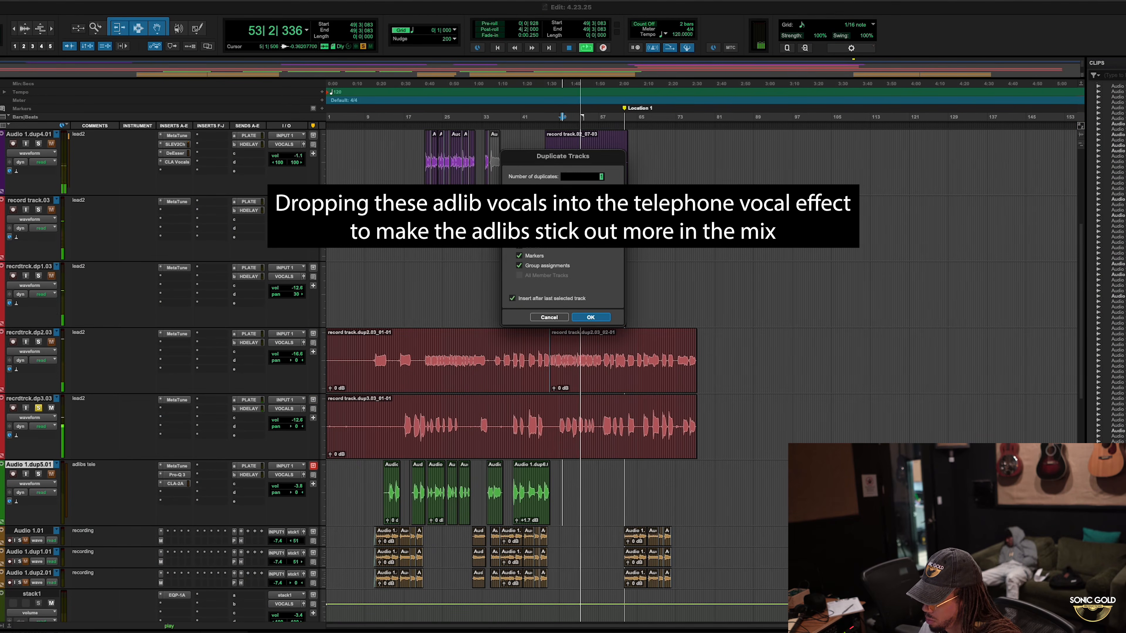
key("Return")
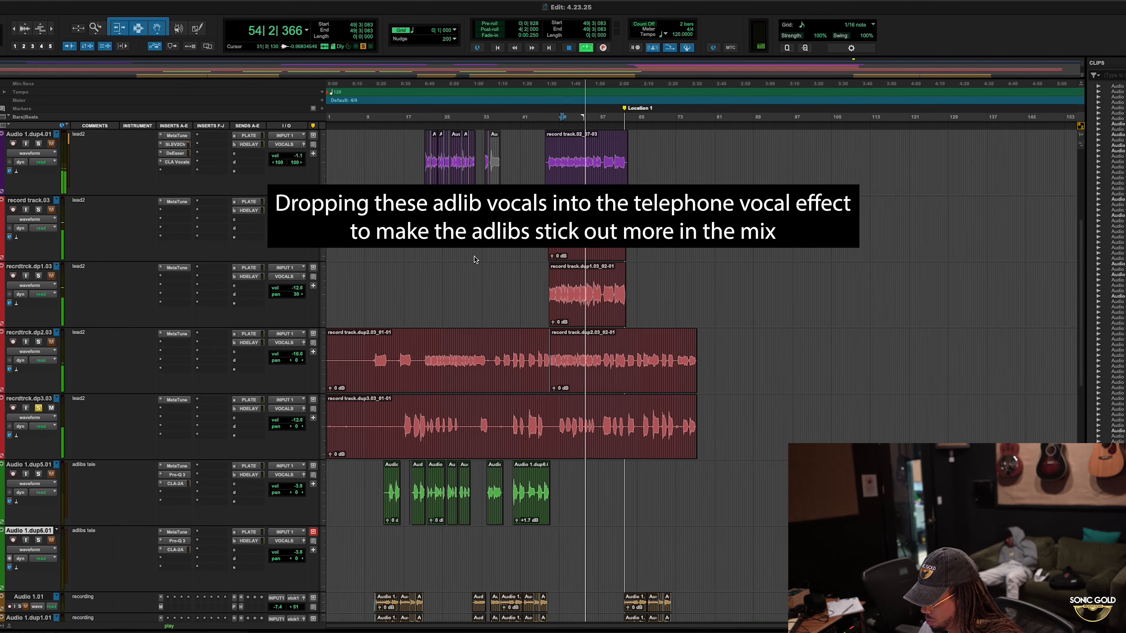
Split the recrdtrck.dp3.03 ad-lib clip near bar 16, move its vocal part to the duplicated adlibs tele track, and unsolo the source track.
key("b")
left_click_drag(421, 440, 423, 562)
left_click(38, 409)
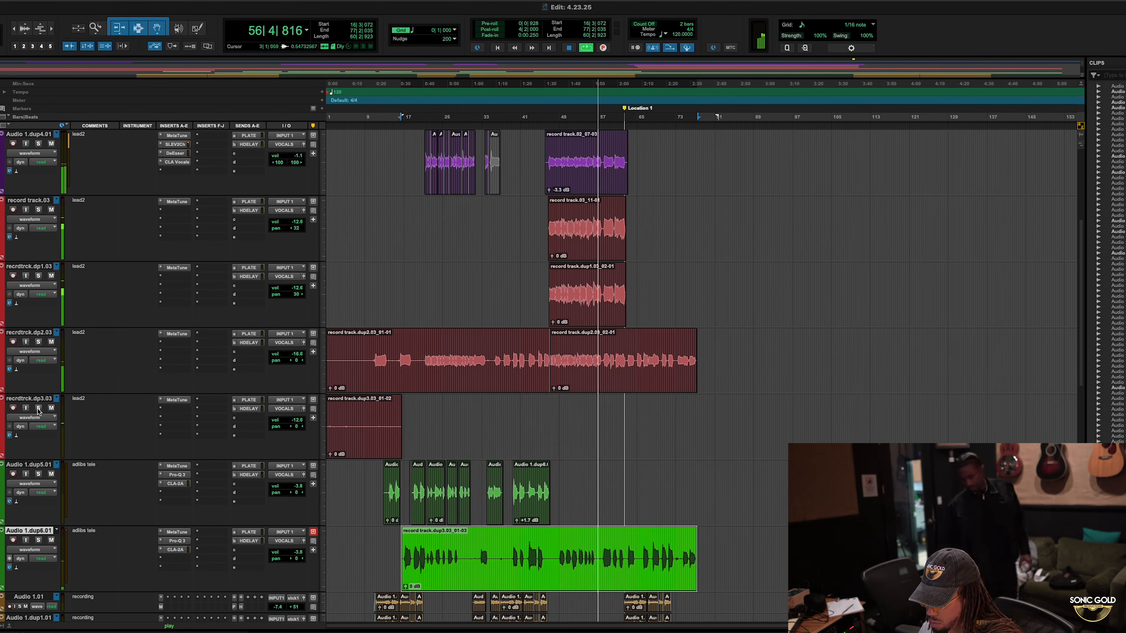
Delete the leftover clip from recrdtrck.dp3.03 and toggle solo on the duplicated adlibs tele track.
left_click(29, 399)
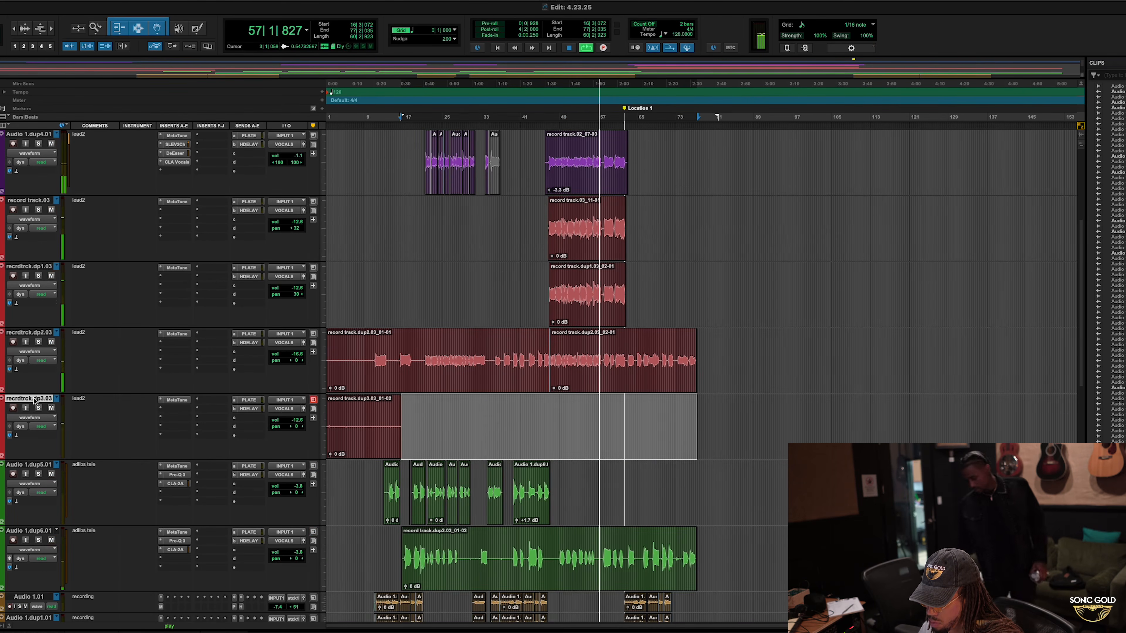
left_click(367, 439)
key("Delete")
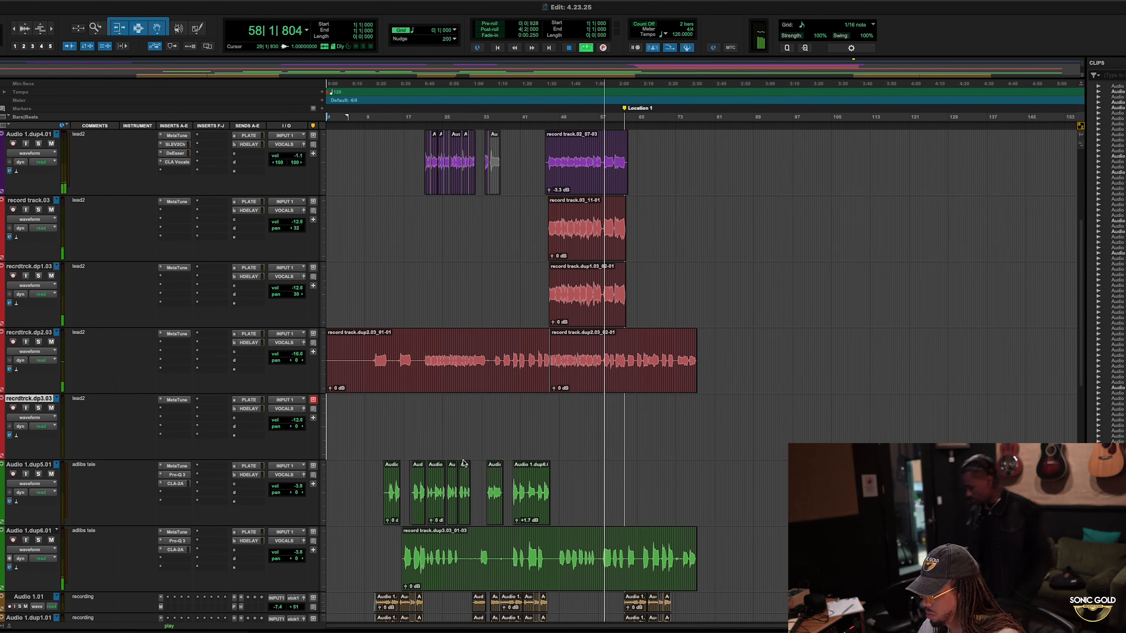
left_click(39, 540)
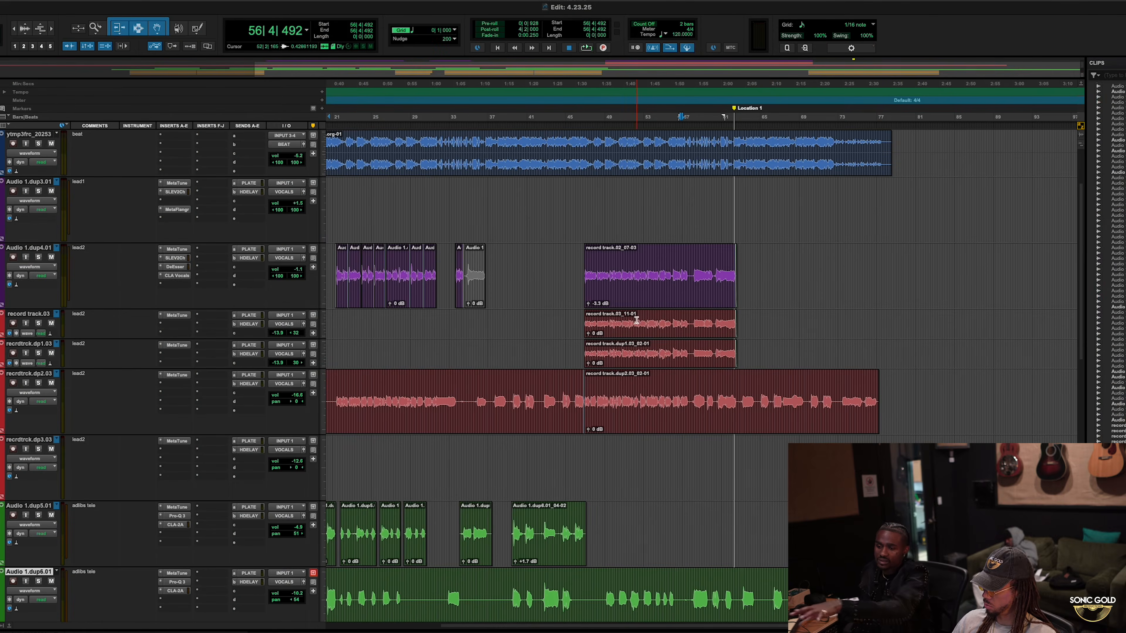
Select the clips of the two red doubles under the lead2 vocal and open the record track's volume fader.
left_click(642, 339)
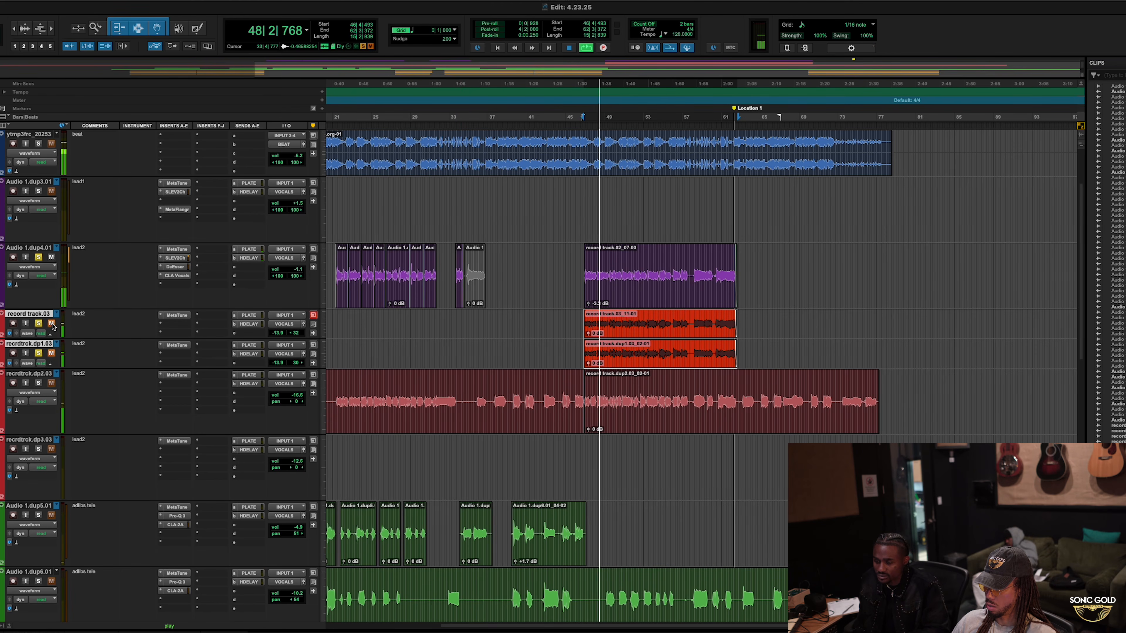
left_click(277, 336)
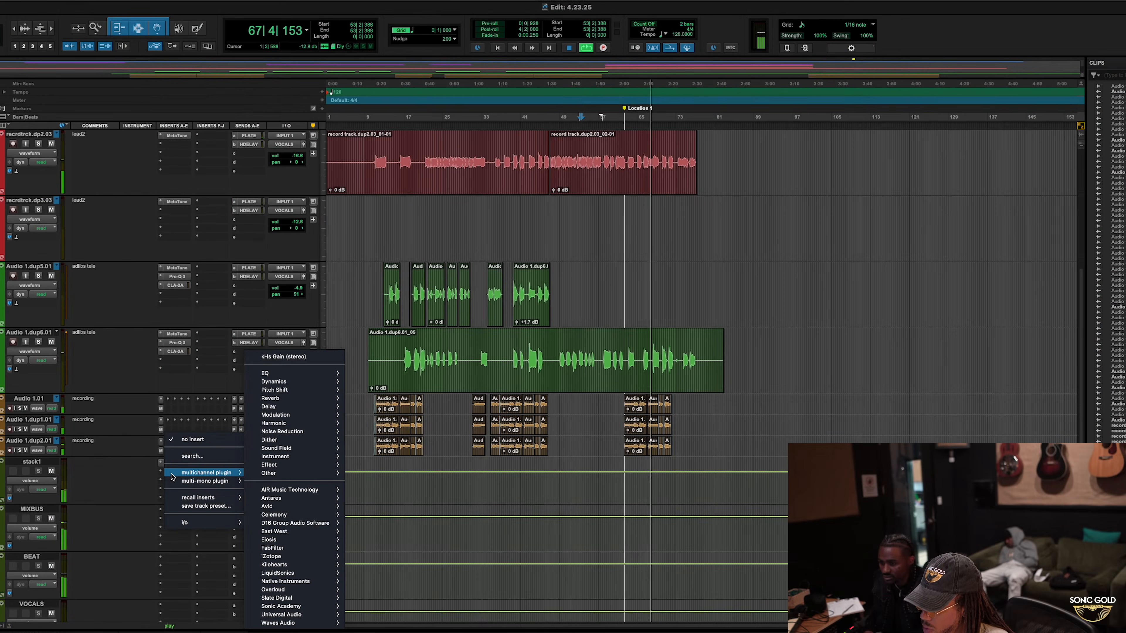
Insert the AIR Chorus (stereo) plug-in on the stack1 bus while playing the soloed recording tracks.
key("Escape")
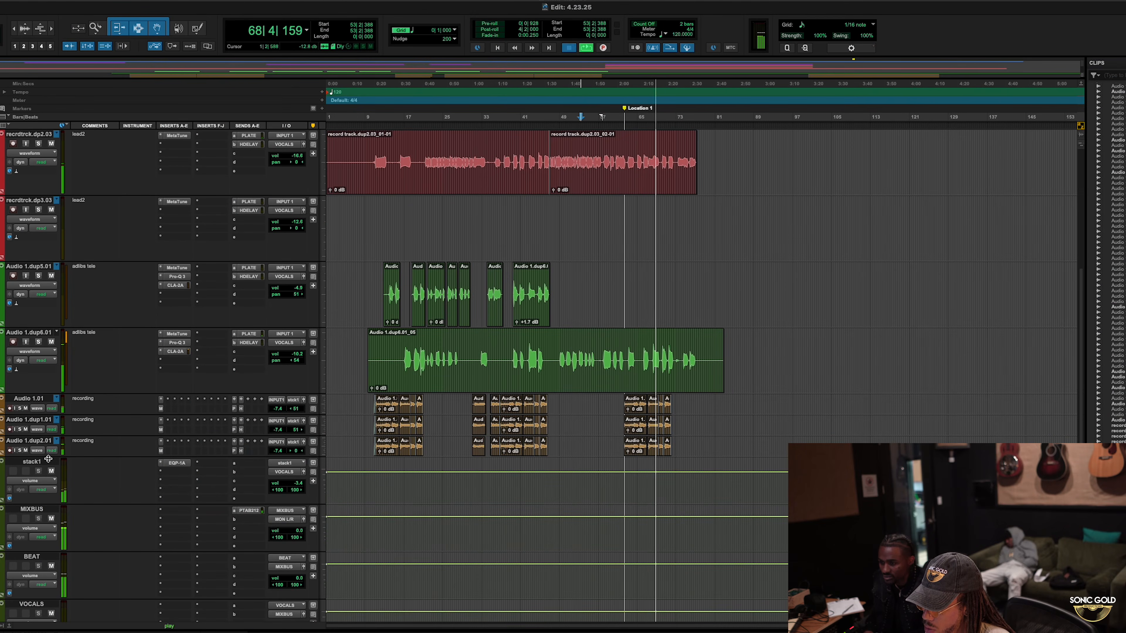
key("space")
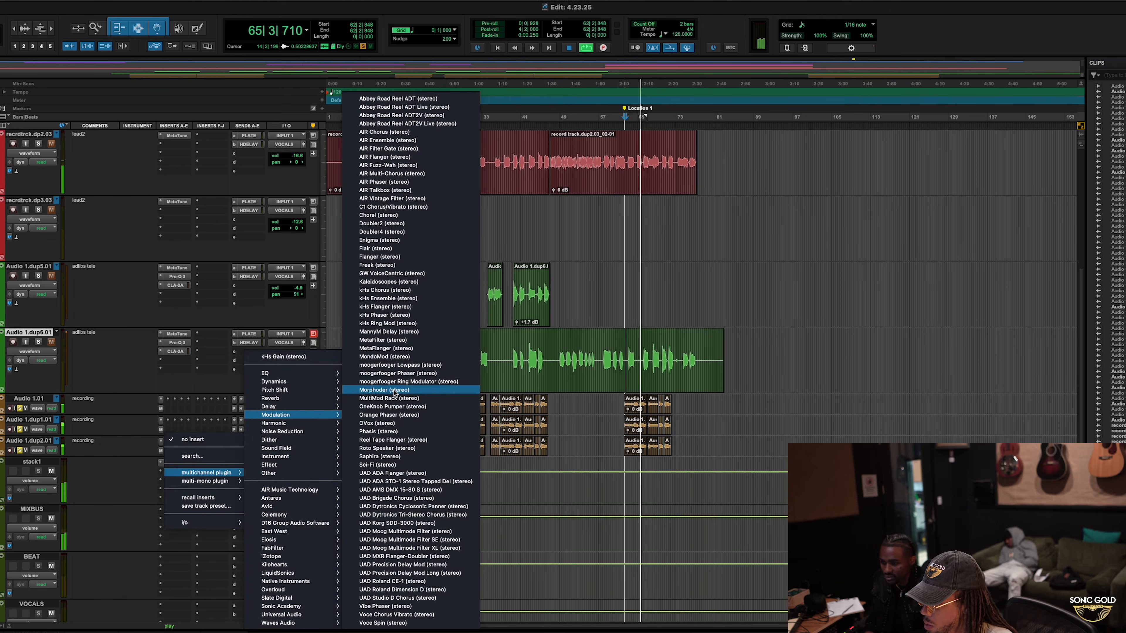
left_click(384, 132)
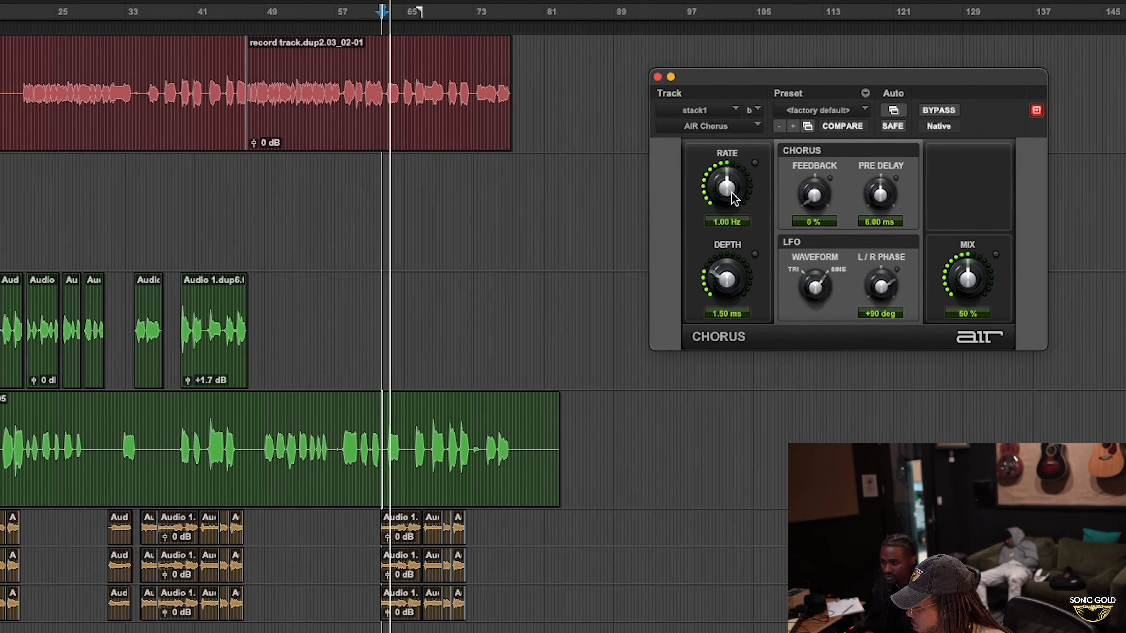
Set the chorus rate to 0.69 Hz, feedback to 25% and mix to 30%, and toggle its bypass to compare.
left_click_drag(807, 213, 806, 265)
left_click_drag(727, 275, 732, 240)
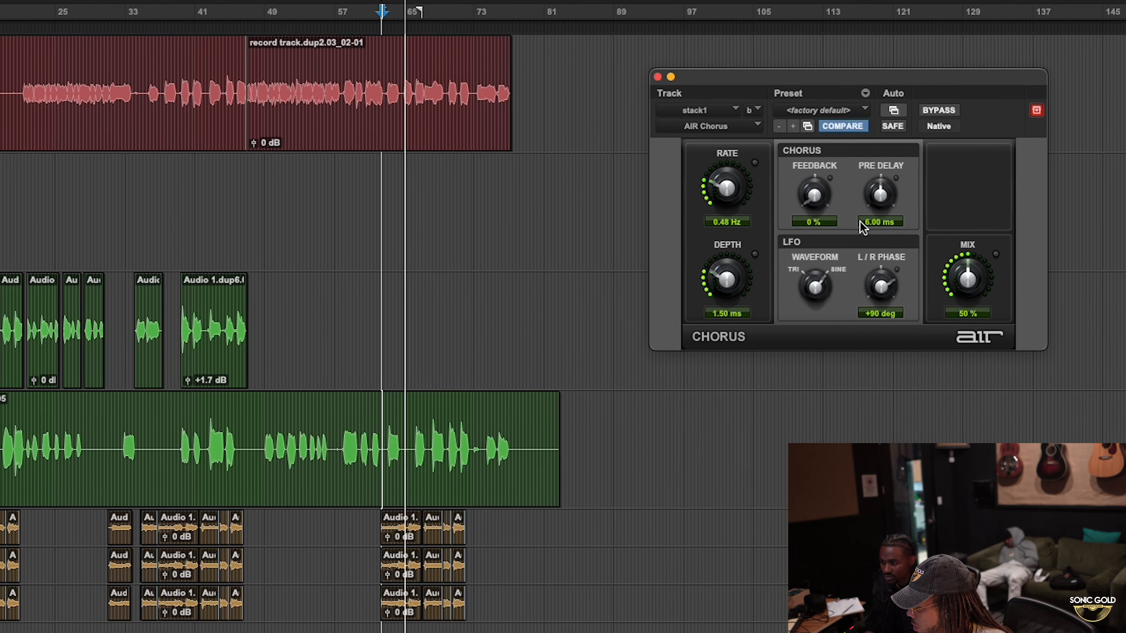
left_click_drag(818, 201, 832, 72)
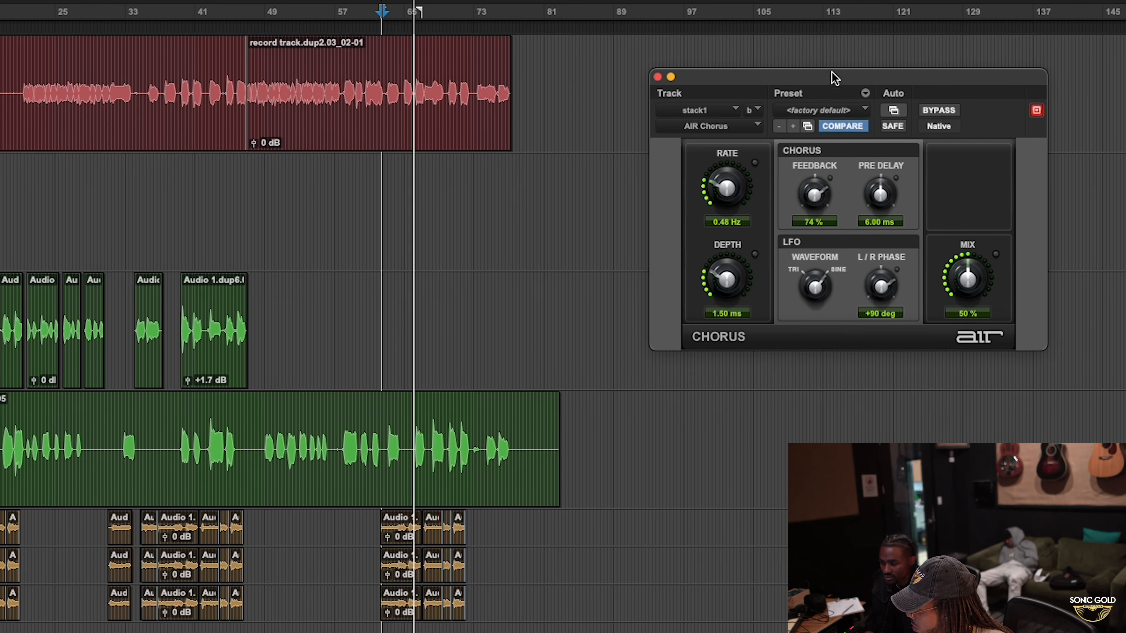
left_click_drag(967, 280, 970, 407)
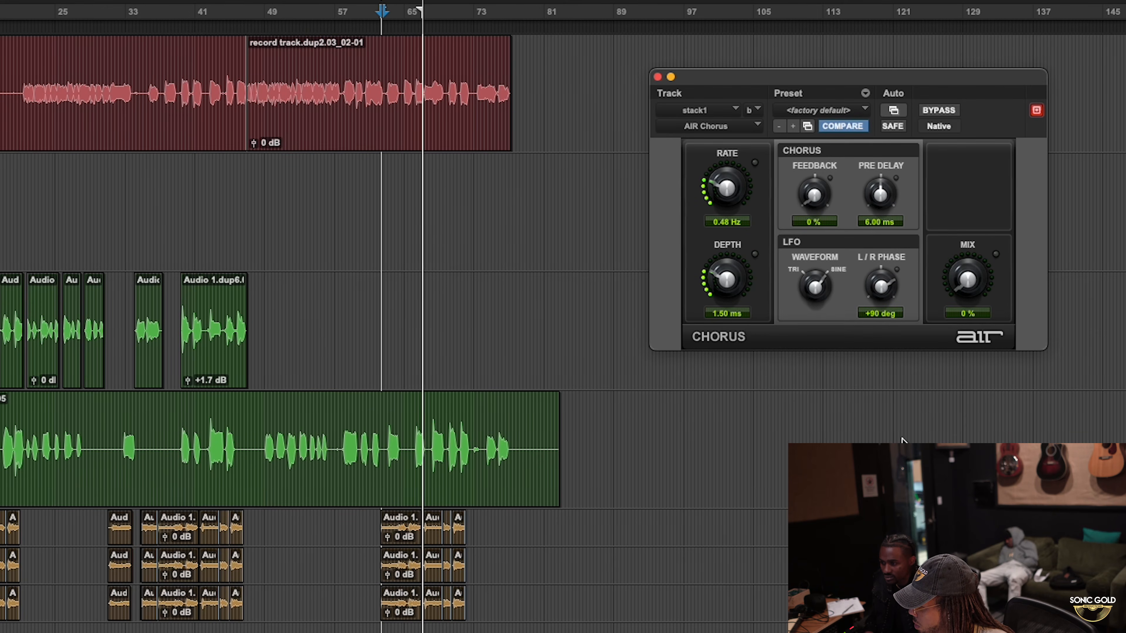
left_click_drag(970, 287, 983, 245)
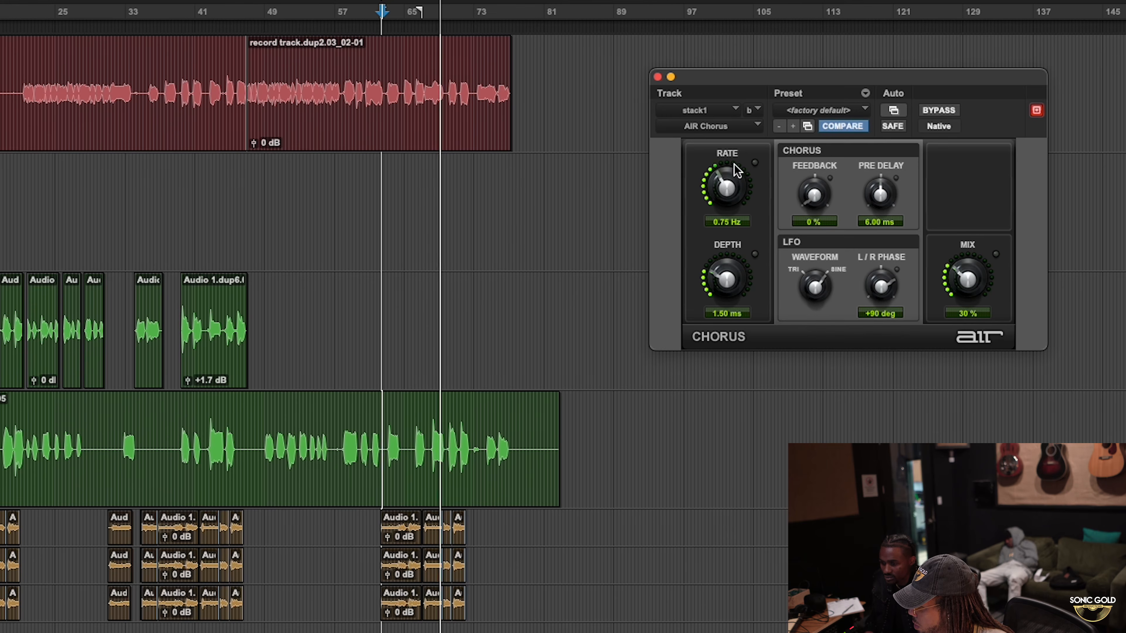
left_click_drag(805, 195, 831, 147)
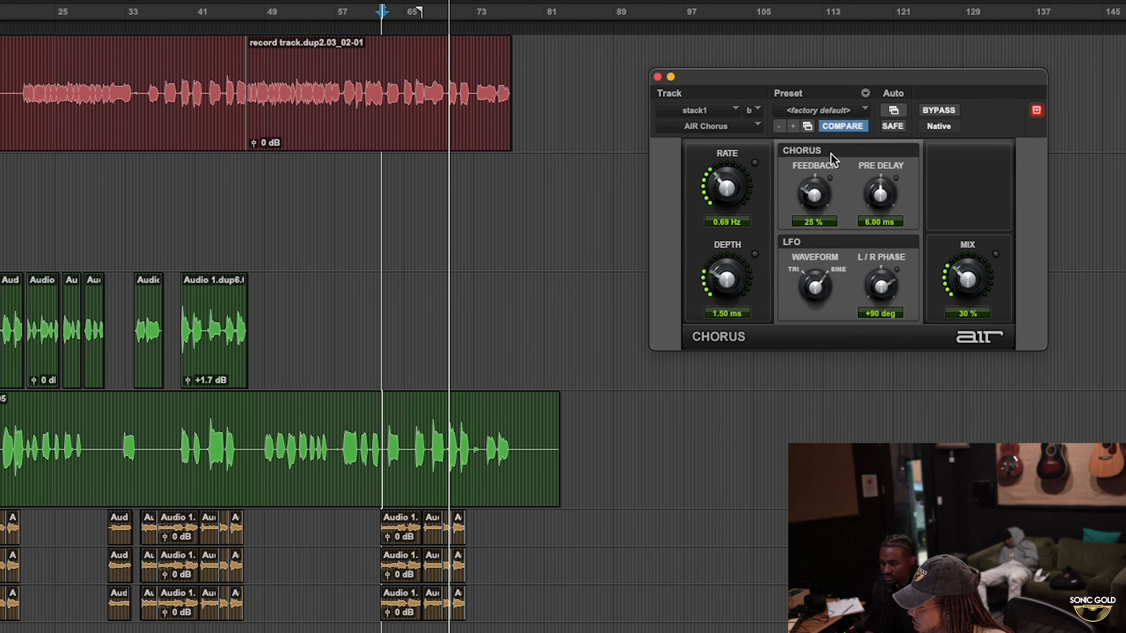
left_click(946, 113)
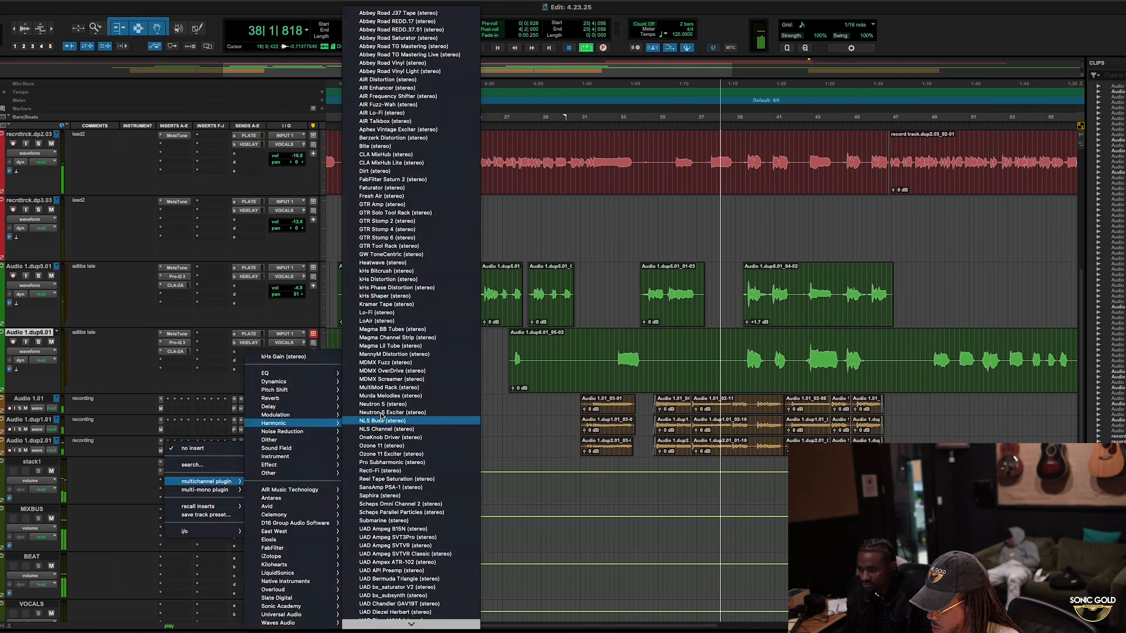
Insert NLS Channel (stereo) after the chorus on stack1, choose the NEVO studio model, raise its drive, and stop playback.
left_click(399, 424)
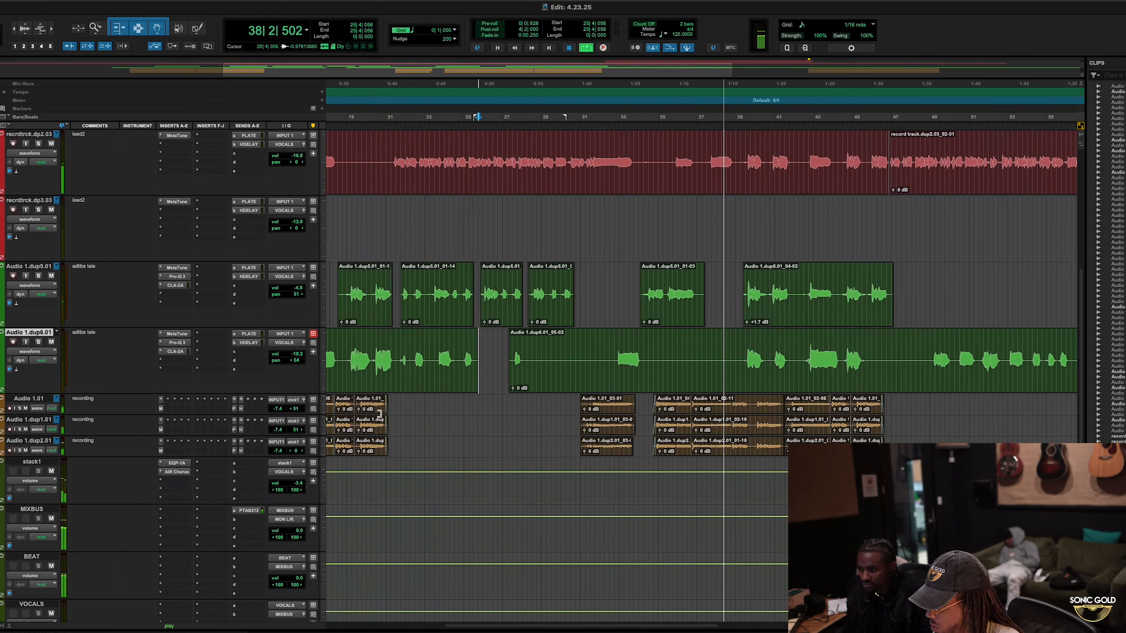
left_click(917, 285)
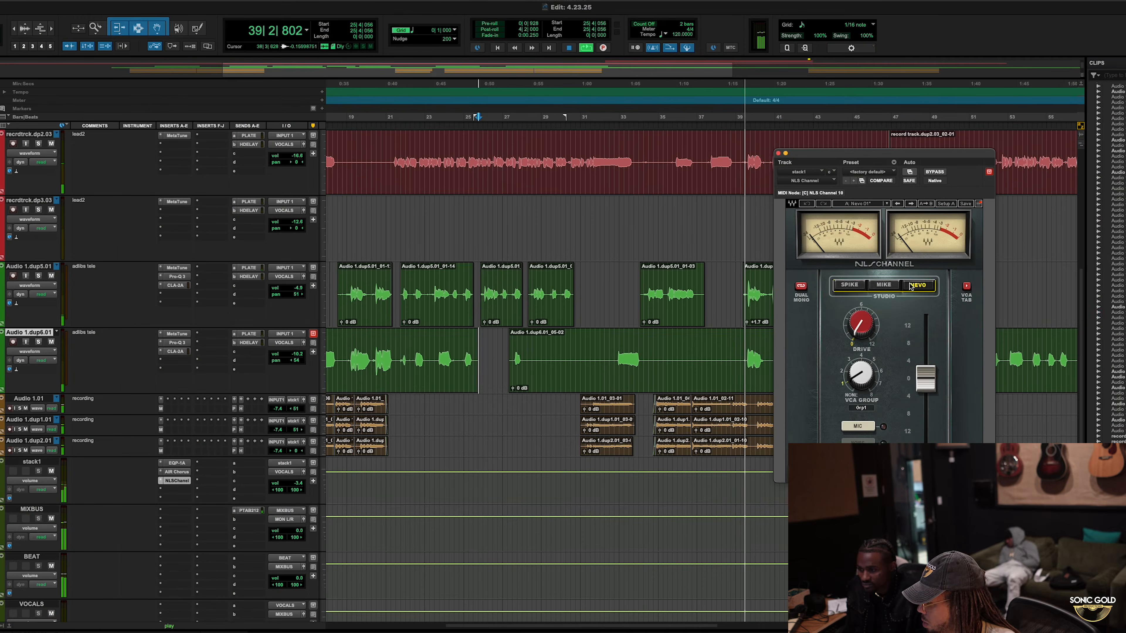
left_click_drag(866, 327, 866, 326)
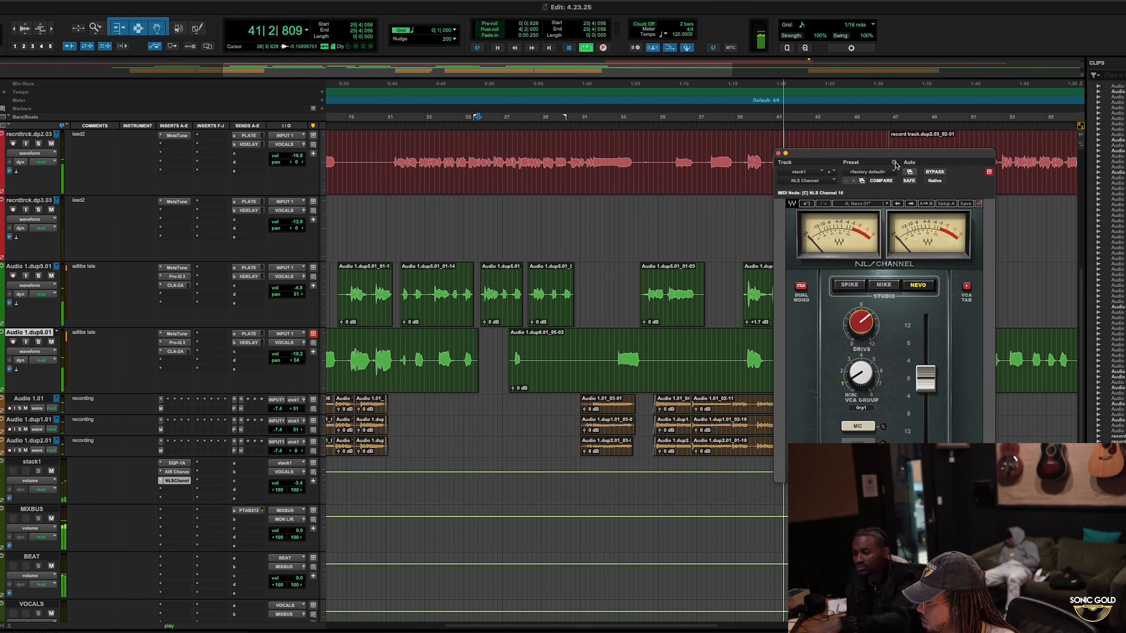
left_click_drag(895, 165, 483, 182)
key("space")
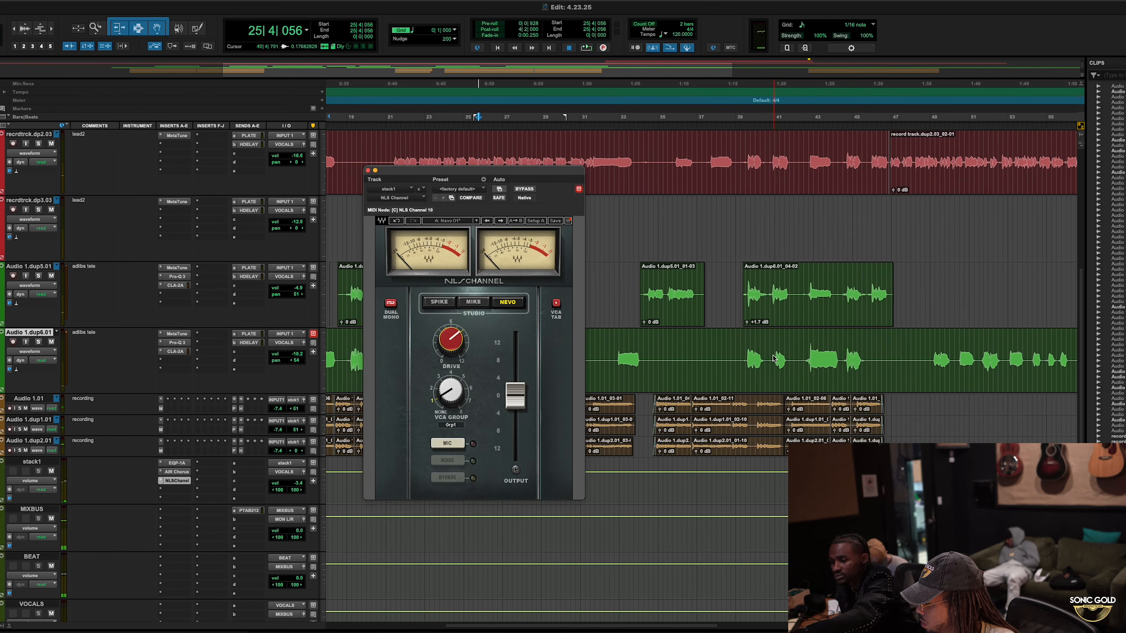
Play from around bar 39 and delete the single ad-lib phrase there on the Audio 1.dup6.01 track.
left_click_drag(774, 359, 806, 358)
left_click(743, 353)
key("space")
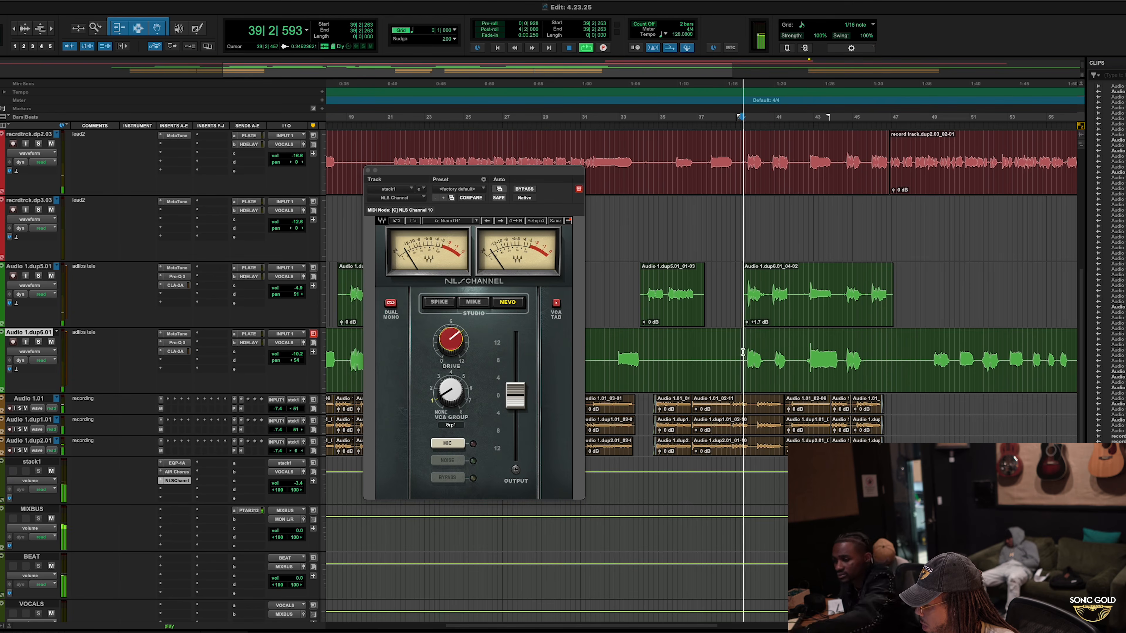
left_click_drag(731, 355, 765, 353)
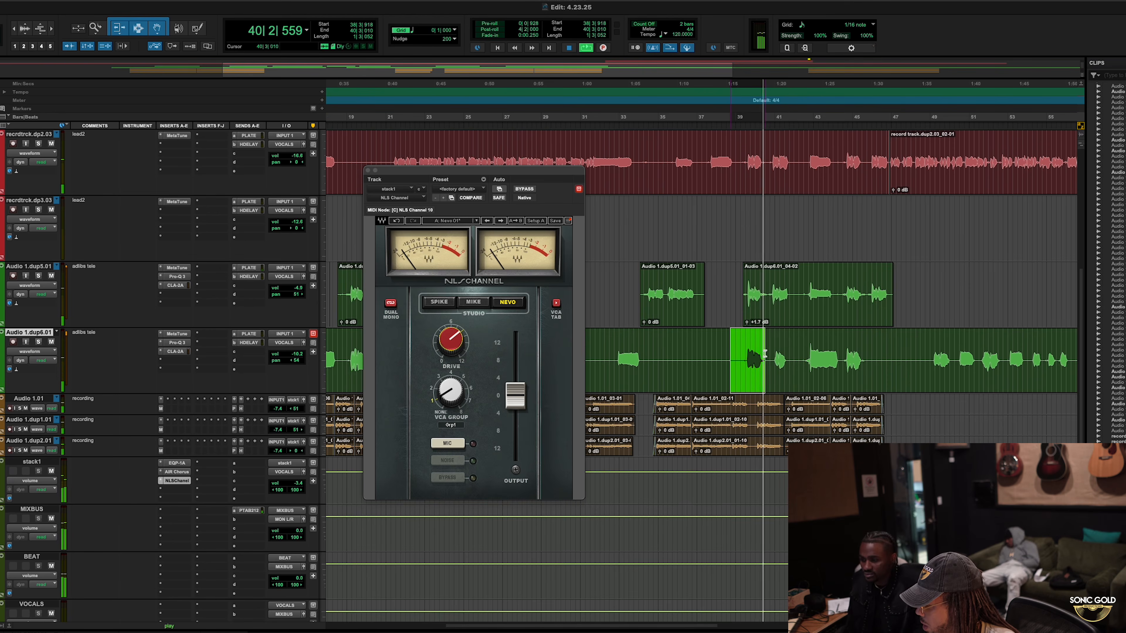
key("BackSpace")
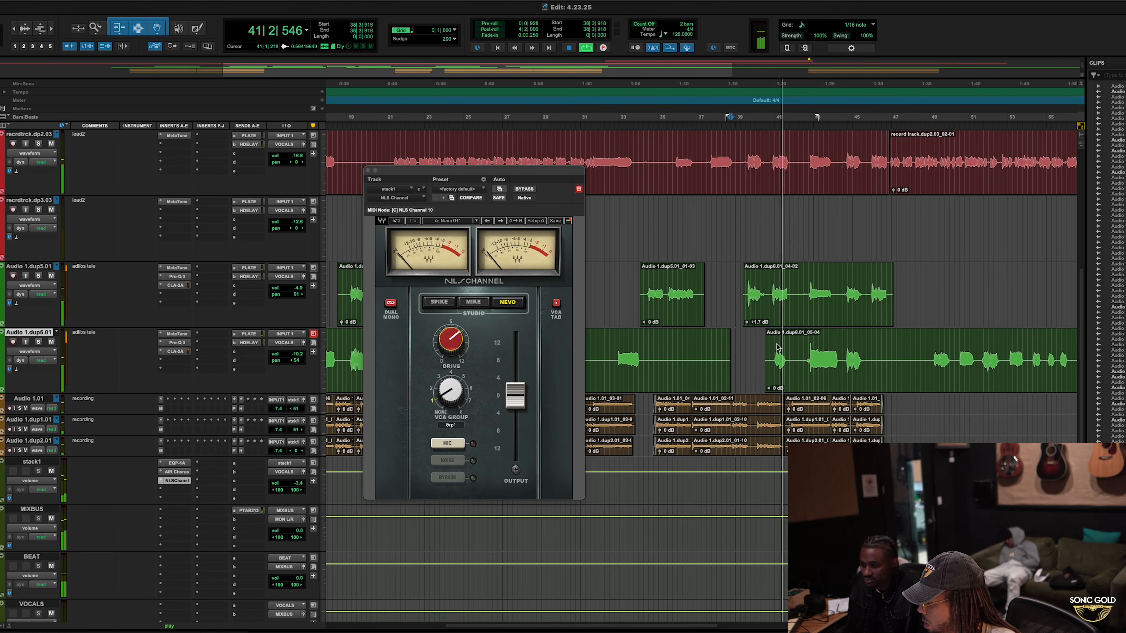
scroll(765, 348, "right", 2)
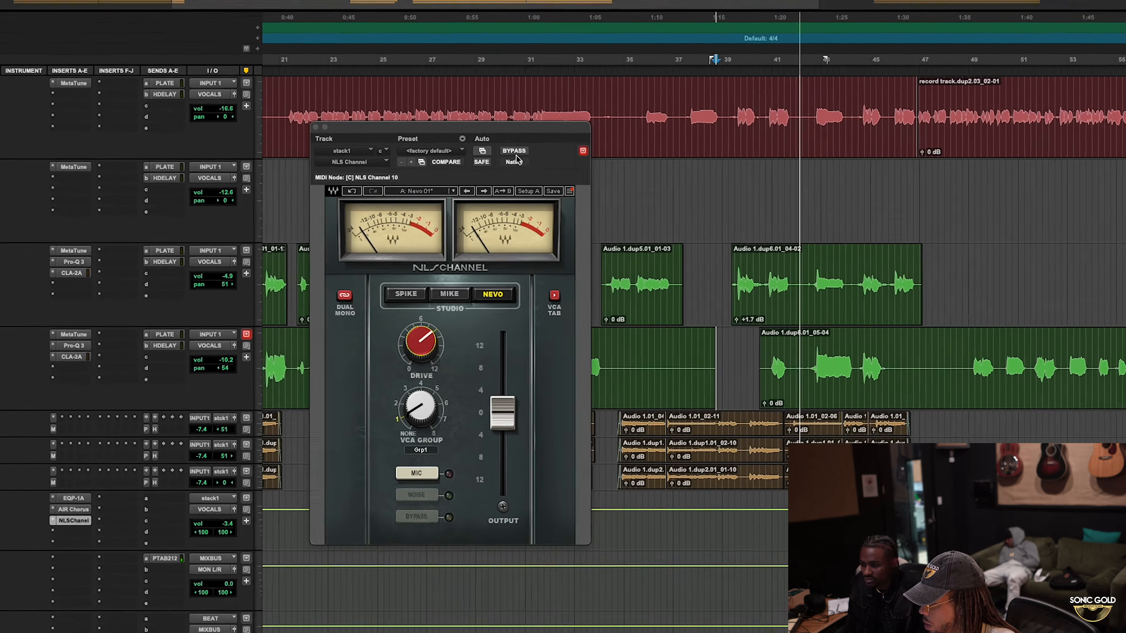
Toggle the NLS Channel's bypass on stack1 to compare, raise its drive a little, and close the plug-in window.
left_click(525, 189)
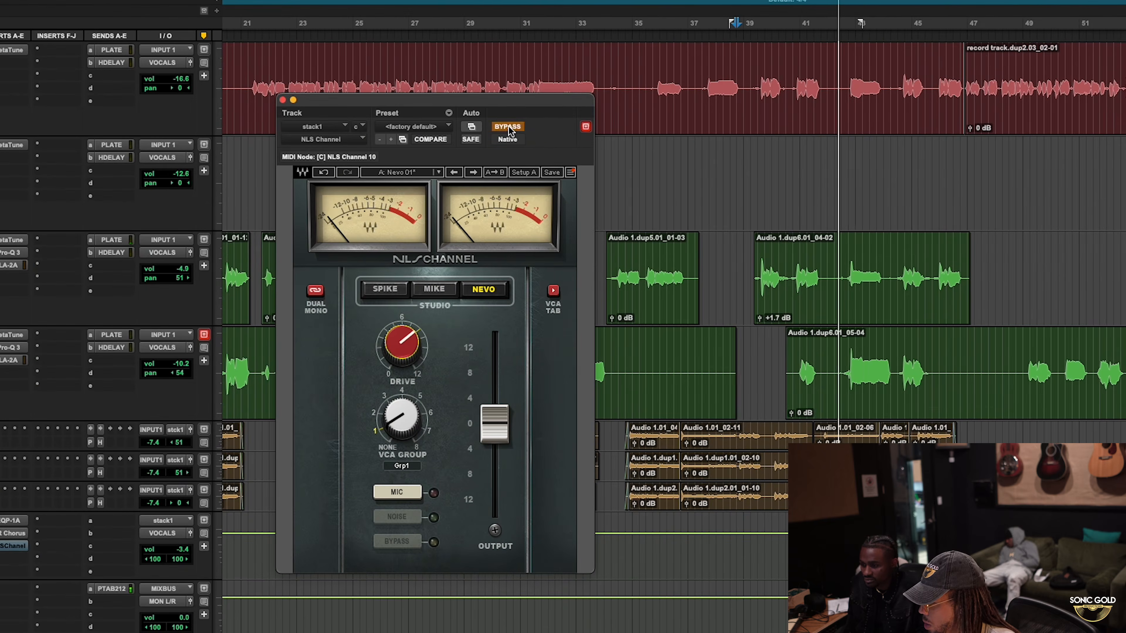
left_click(510, 130)
left_click_drag(401, 346, 401, 341)
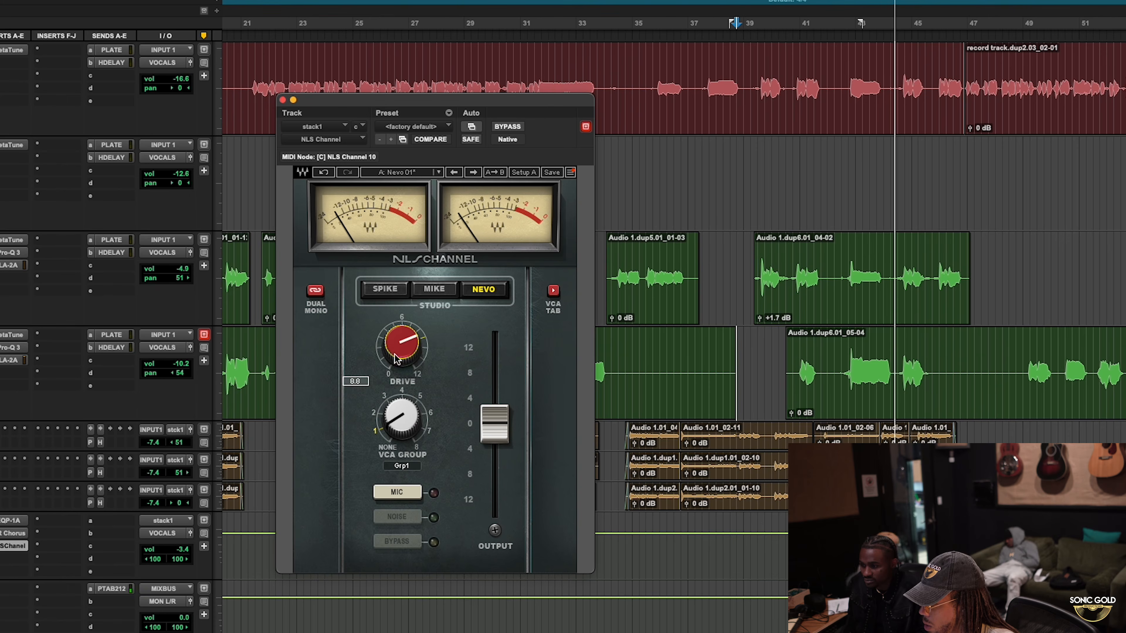
left_click(616, 167)
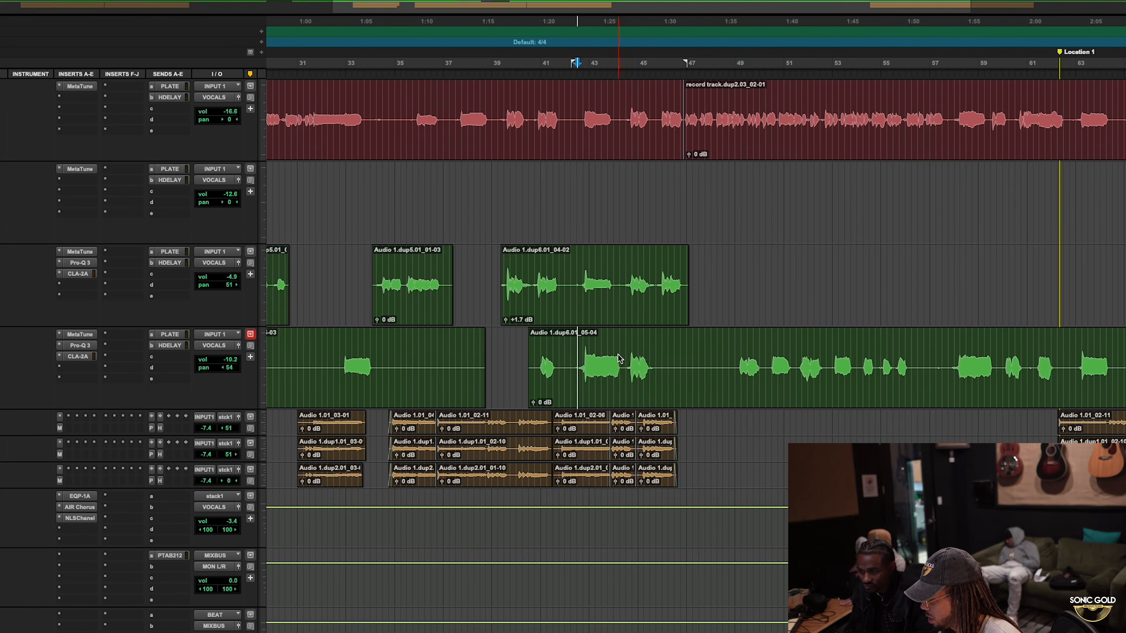
Try deleting the ad-lib phrase around bar 49 on the Audio 1.dup6.01 track, and undo the deletion.
left_click_drag(614, 361, 796, 360)
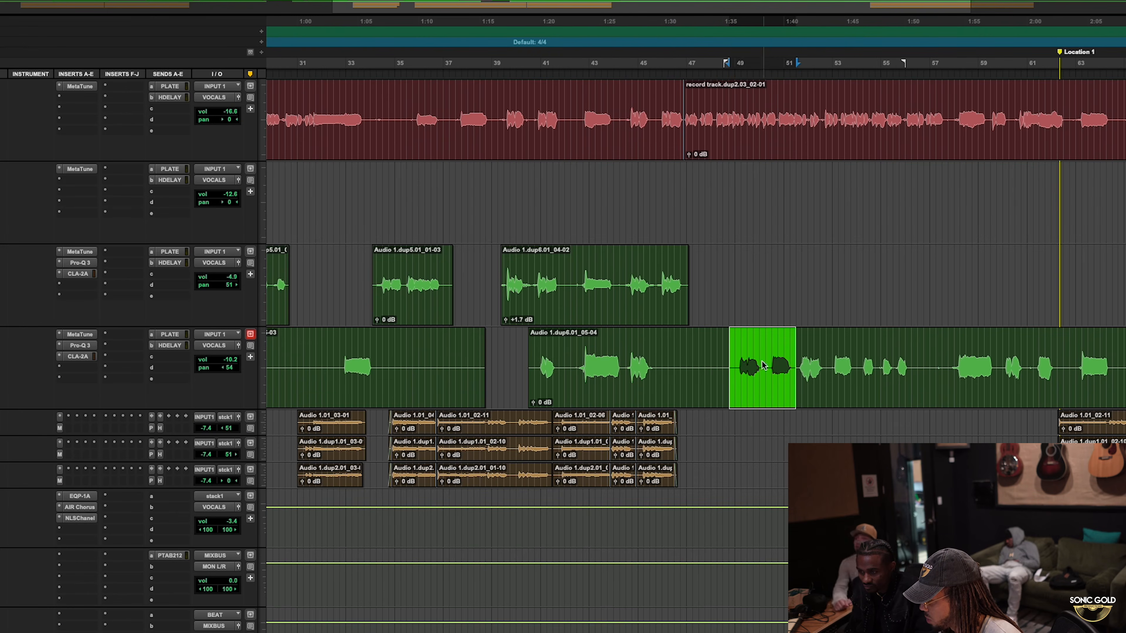
left_click(743, 360)
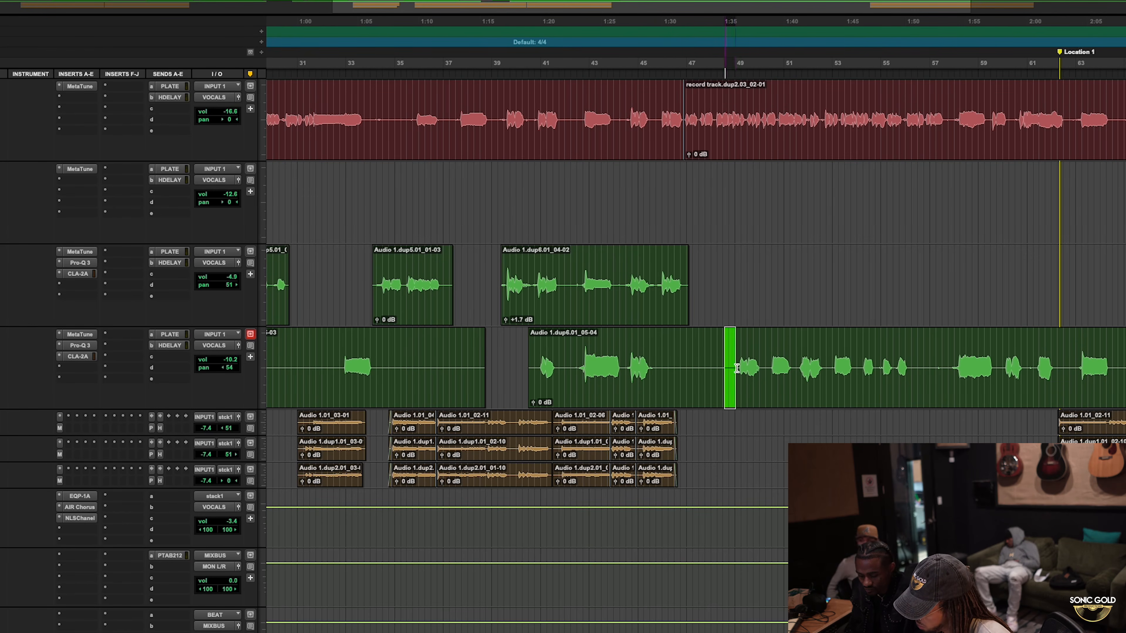
left_click_drag(736, 368, 761, 368)
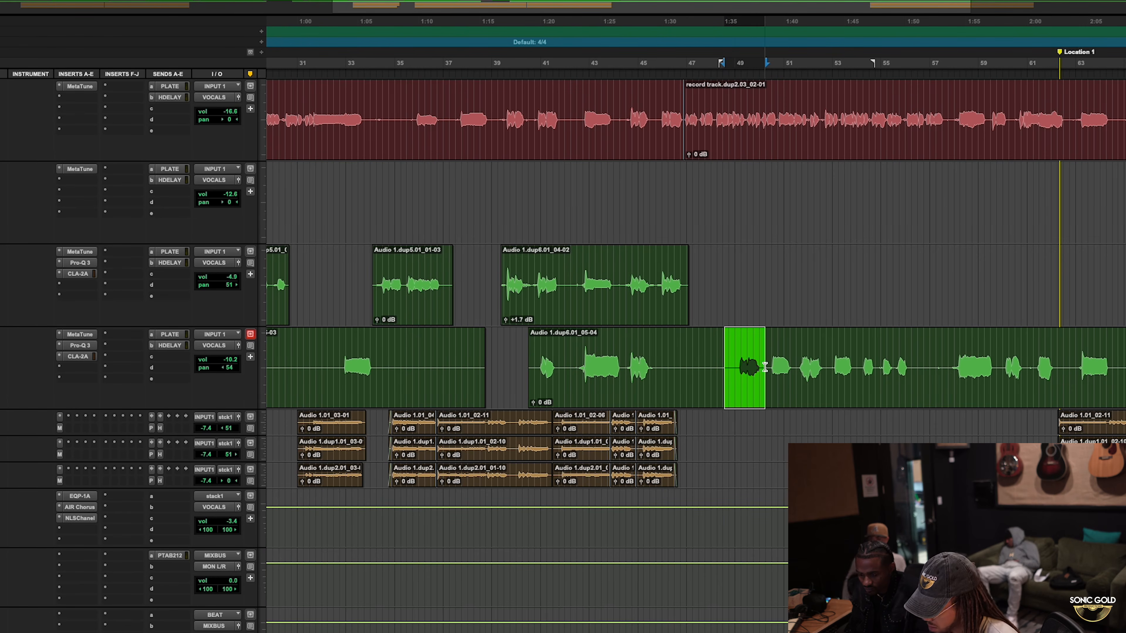
key("Delete")
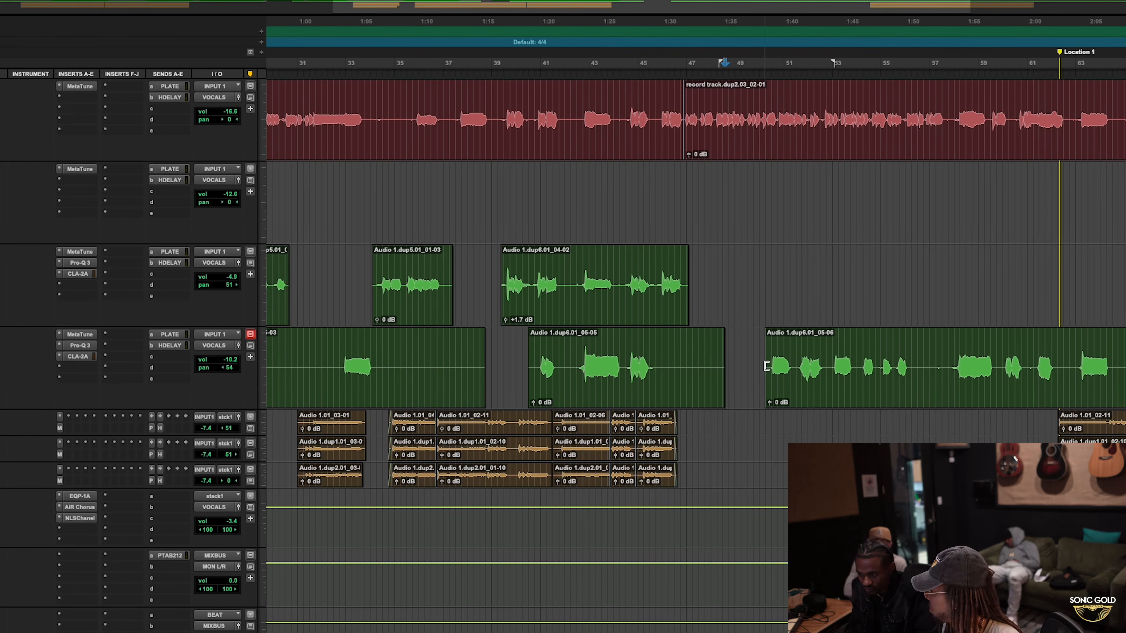
key("ctrl+z")
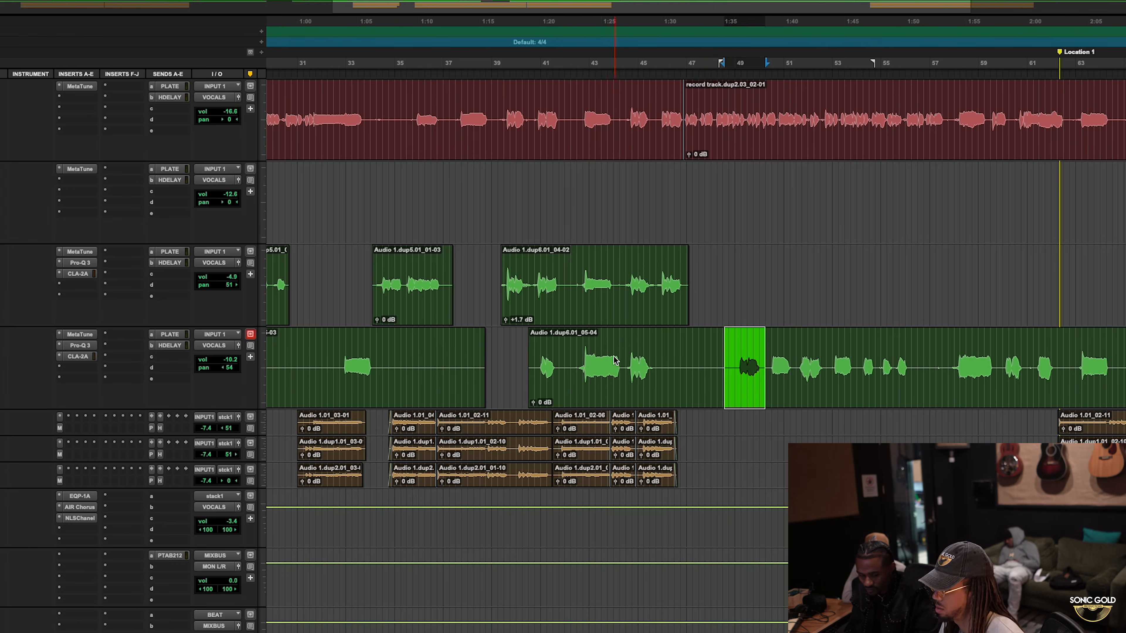
Delete the ad-lib phrases between about bars 51 and 54 on Audio 1.dup6.01 and play through the remaining section.
left_click(580, 357)
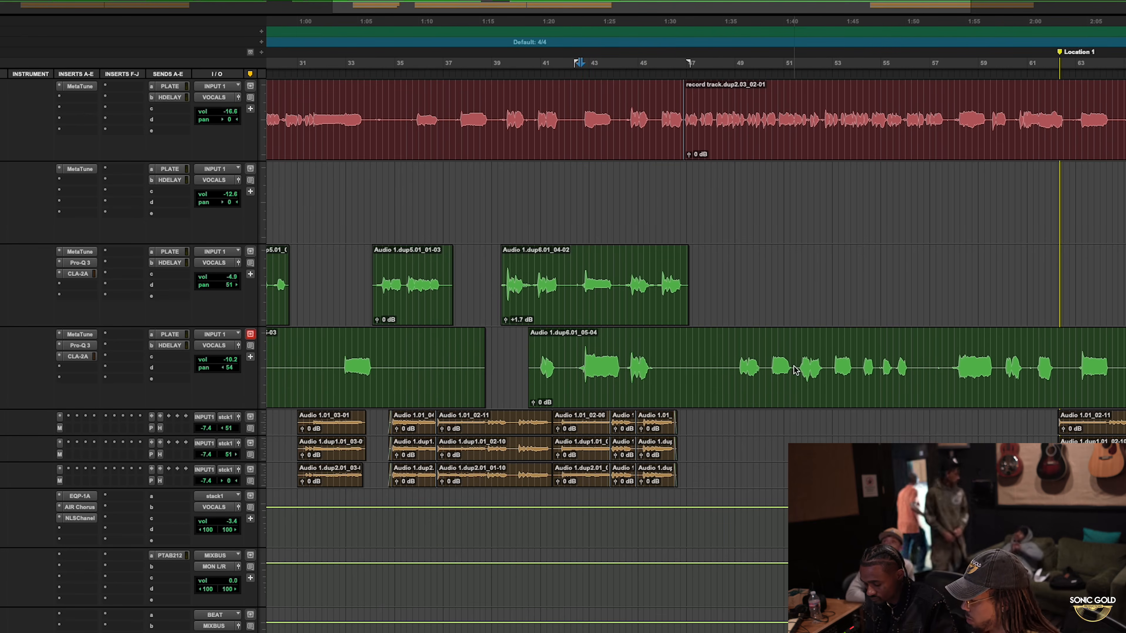
left_click(794, 369)
left_click_drag(800, 367, 829, 363)
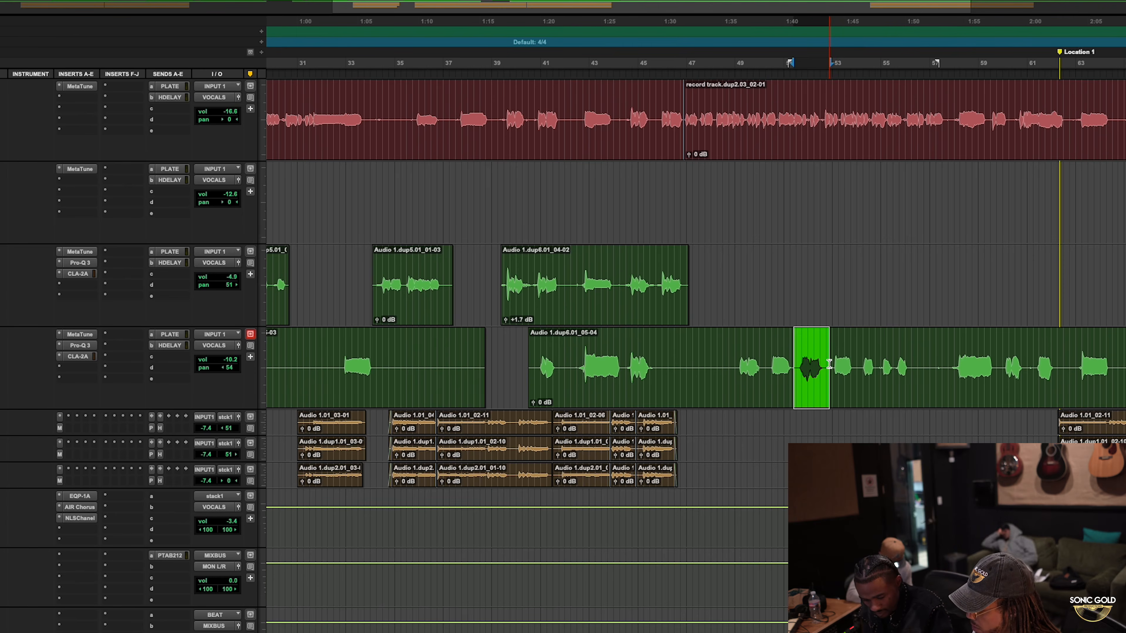
key("Delete")
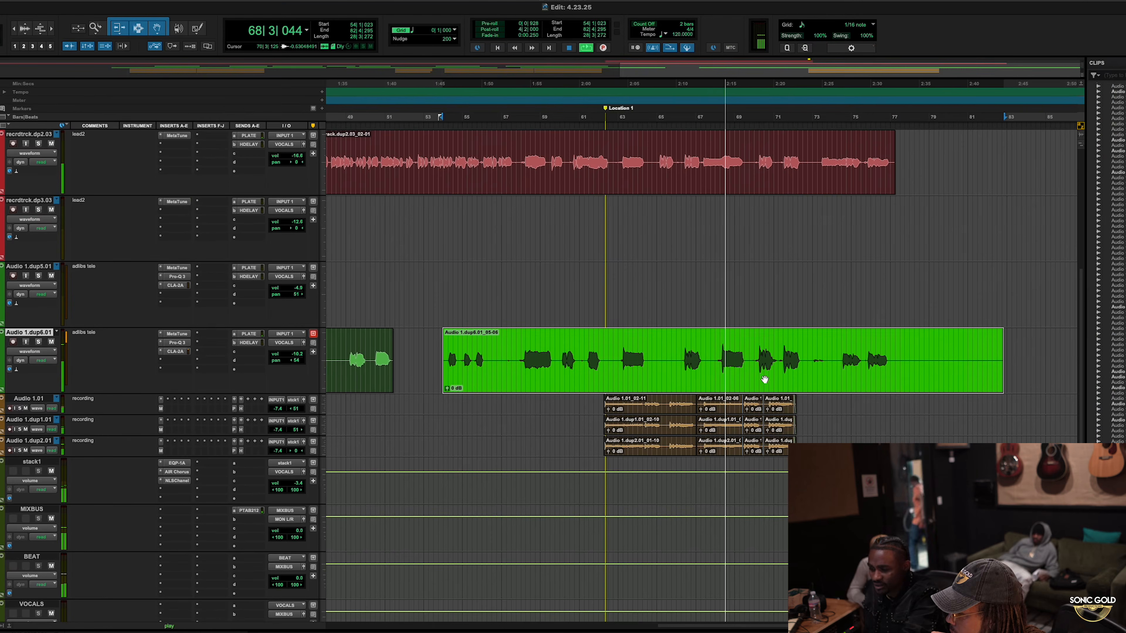
key("space")
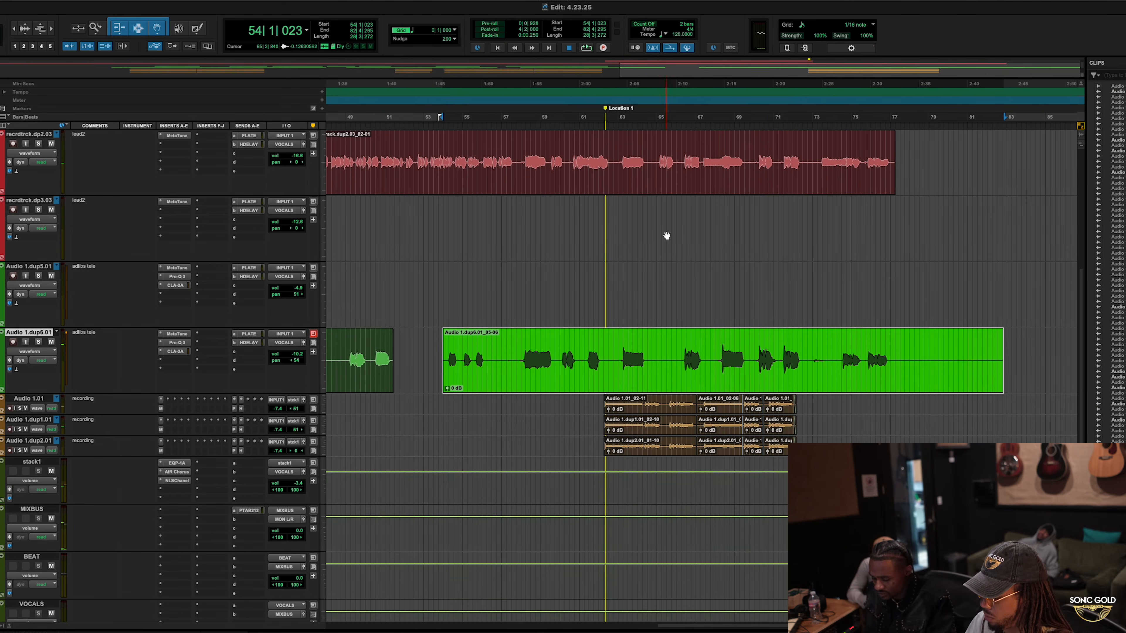
Play the section from around bar 39 and copy the ad-lib clip Audio 1.dup6.01_04-02 on the Audio 1.dup5.01 track.
left_click(731, 352)
key("r")
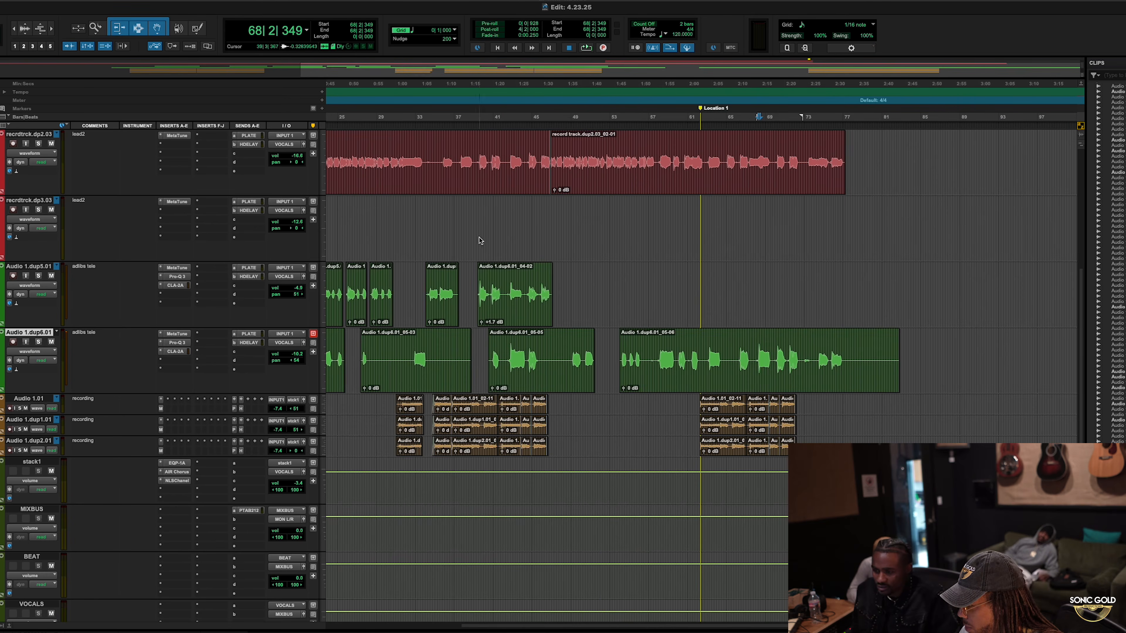
left_click(478, 221)
key("space")
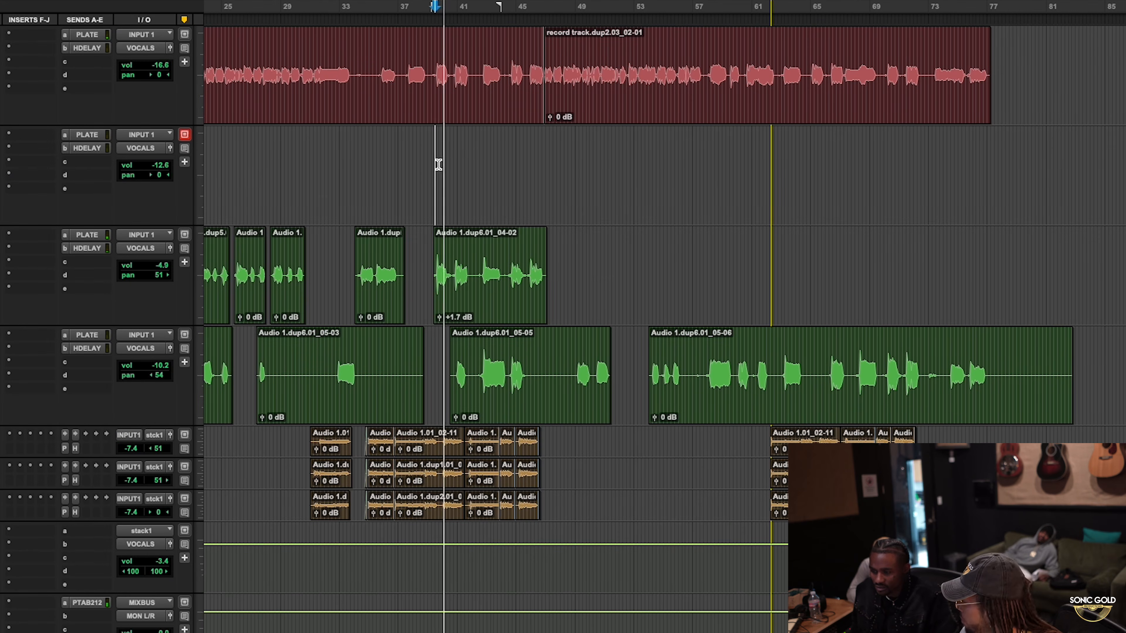
left_click(459, 297)
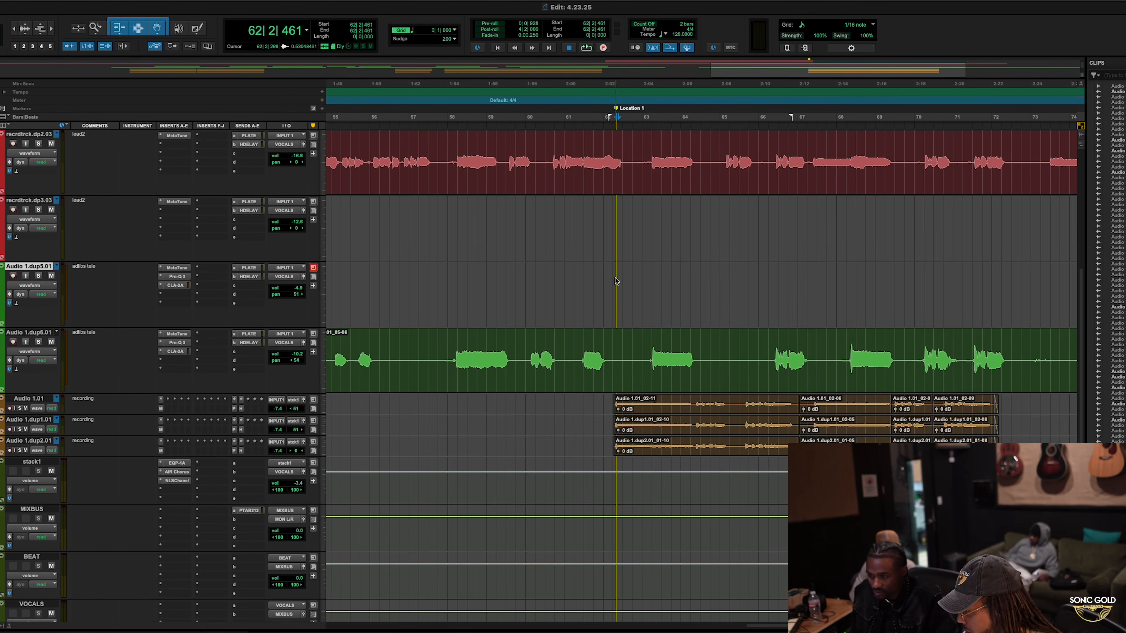
Play from the Location 1 marker and add a new marker where the matching phrase starts around bar 65.
left_click(615, 281)
key("space")
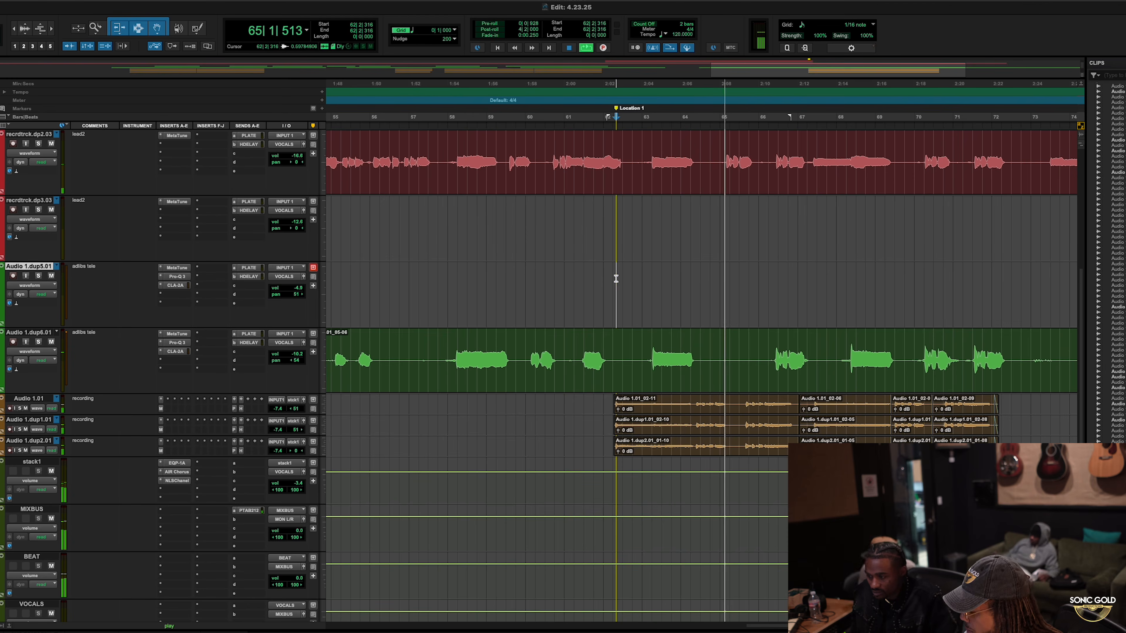
key("KP_Enter")
key("space")
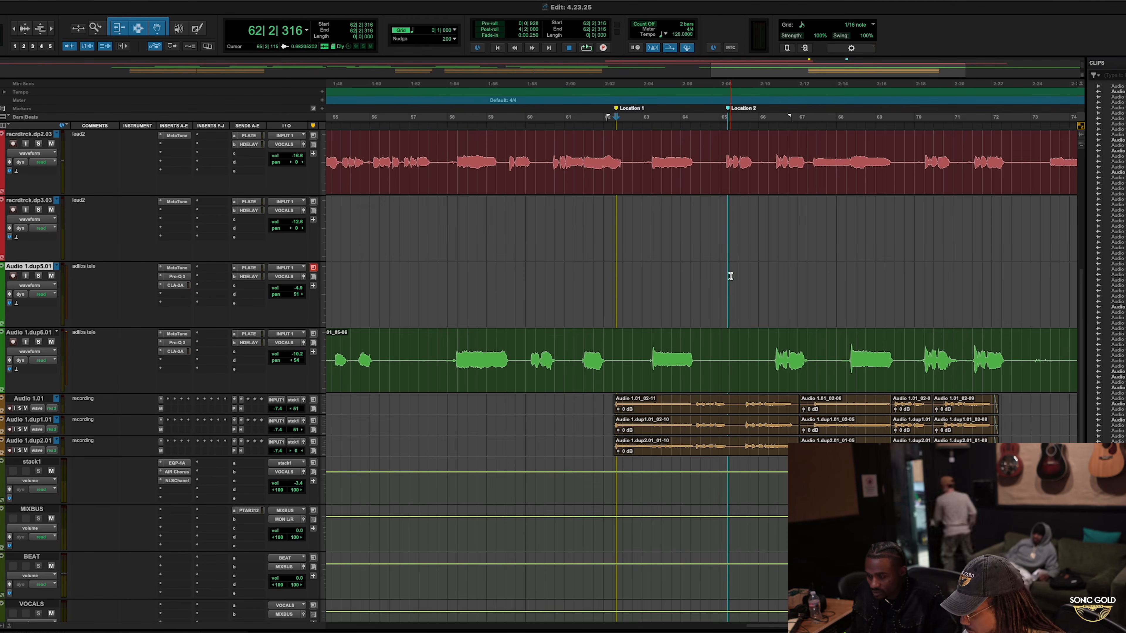
Paste the copied ad-lib clip onto the Audio 1.dup5.01 track and align its first transient with the Location 2 marker.
key("super+v")
key("t")
key("t")
key("t")
key("t")
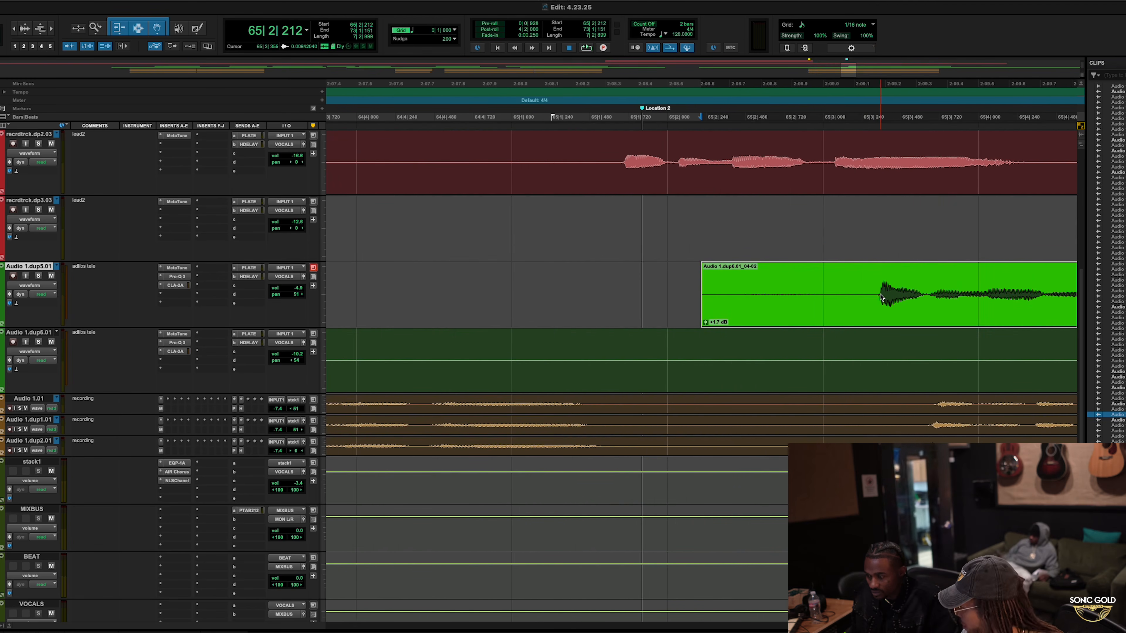
left_click_drag(897, 313, 658, 294)
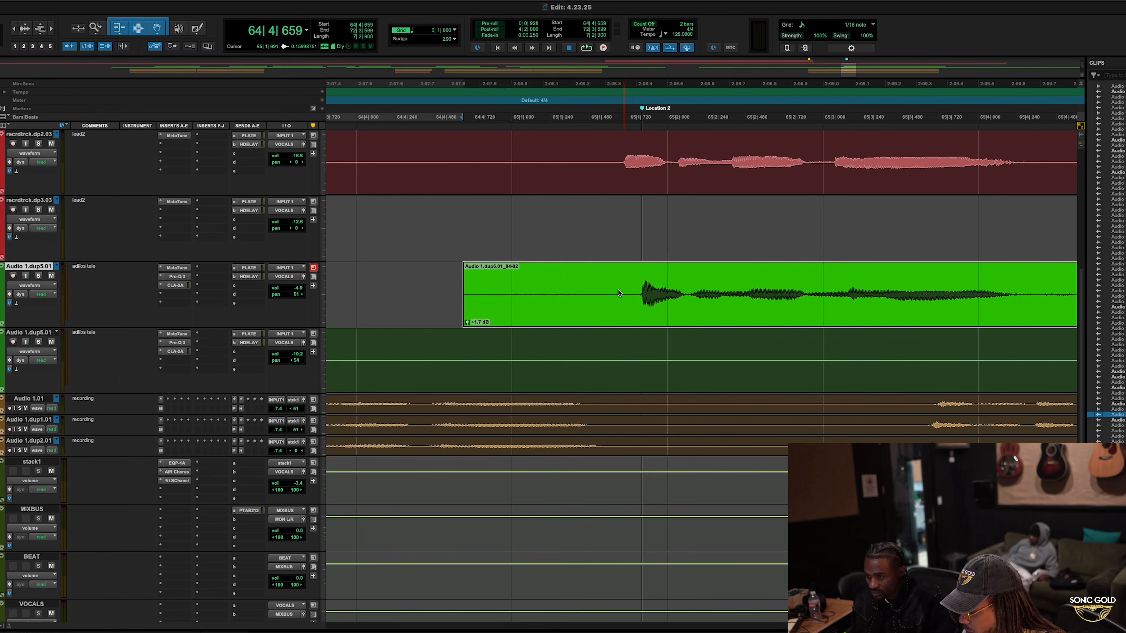
Play from around bar 64 to check the pasted ad-lib and trim the start of its clip.
key("r")
key("r")
key("r")
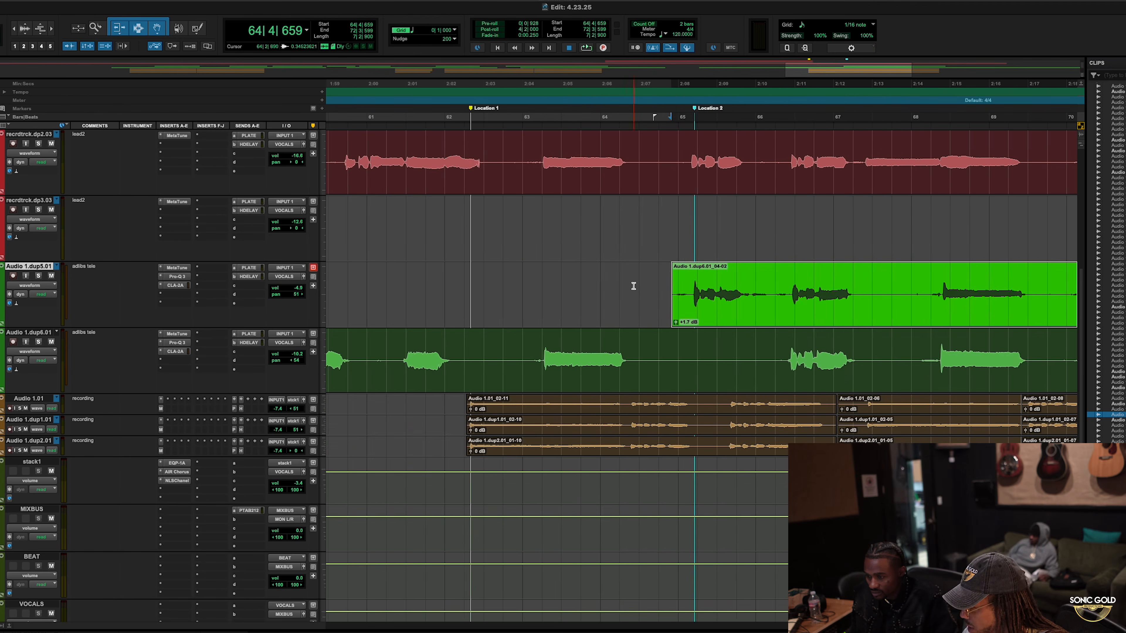
left_click(634, 286)
key("space")
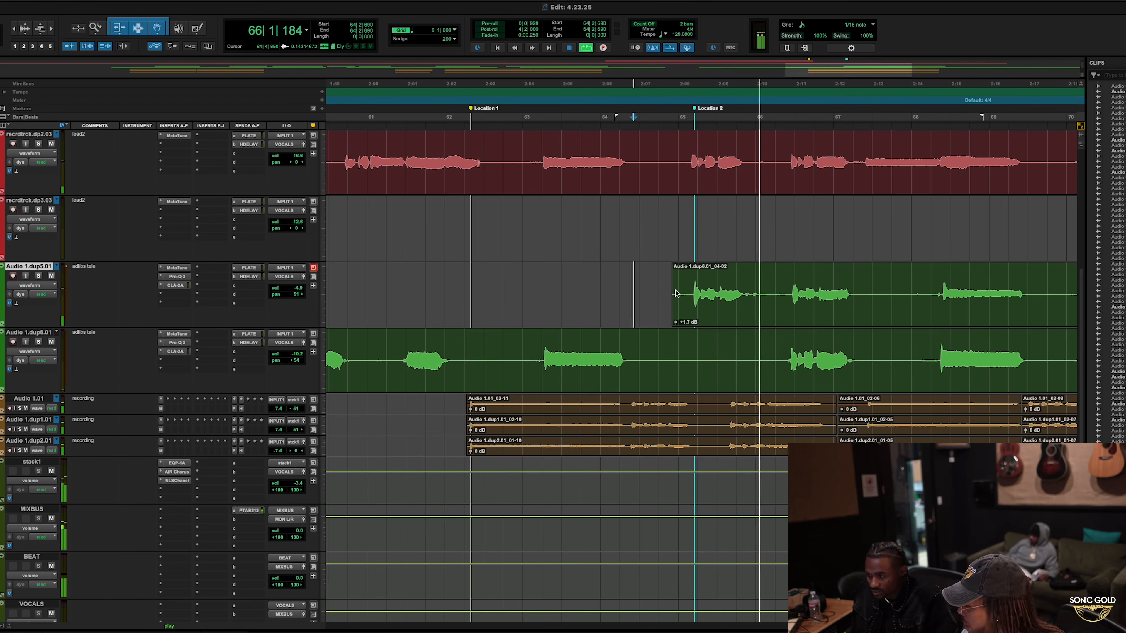
left_click_drag(675, 270, 687, 273)
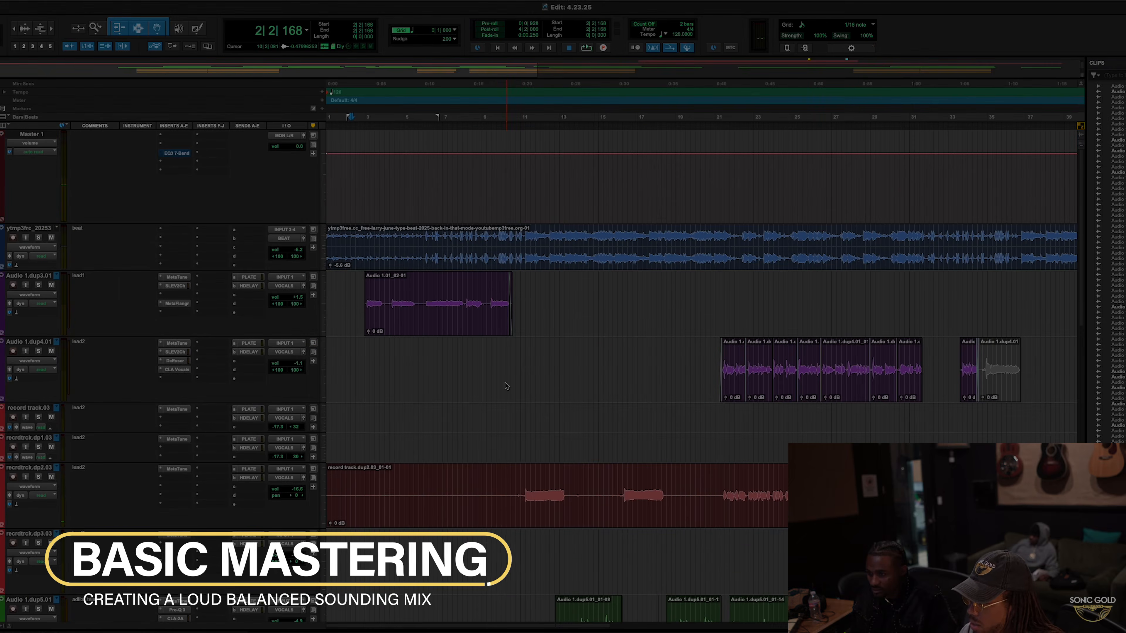
Insert the stereo PuigChild 670 compressor in the first insert slot of the MIXBUS track.
key("space")
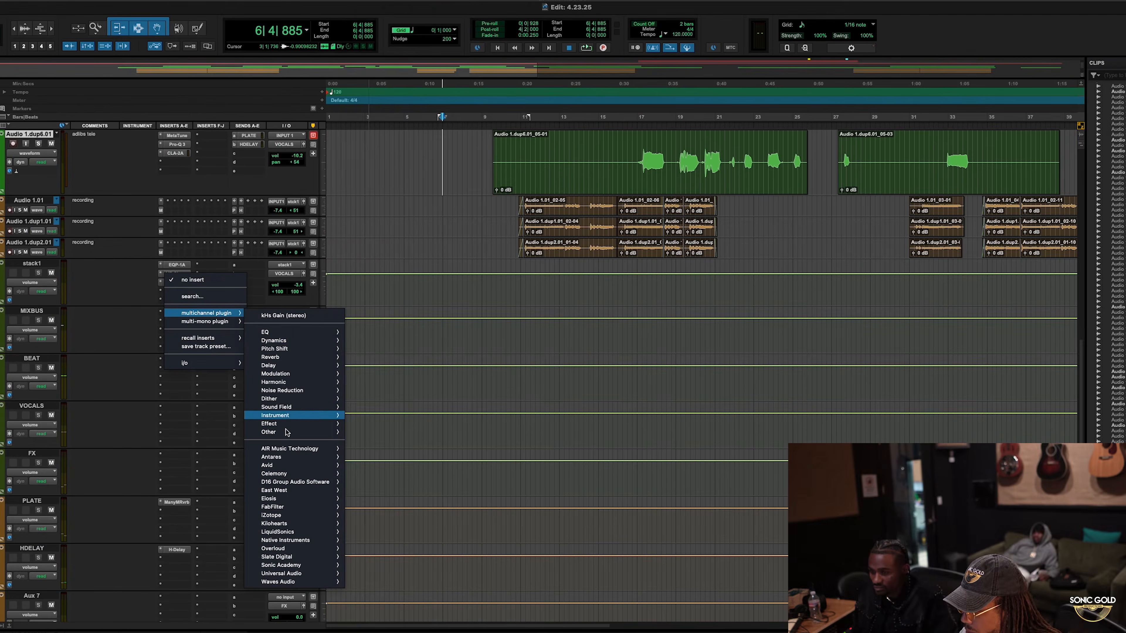
mouse_move(289, 340)
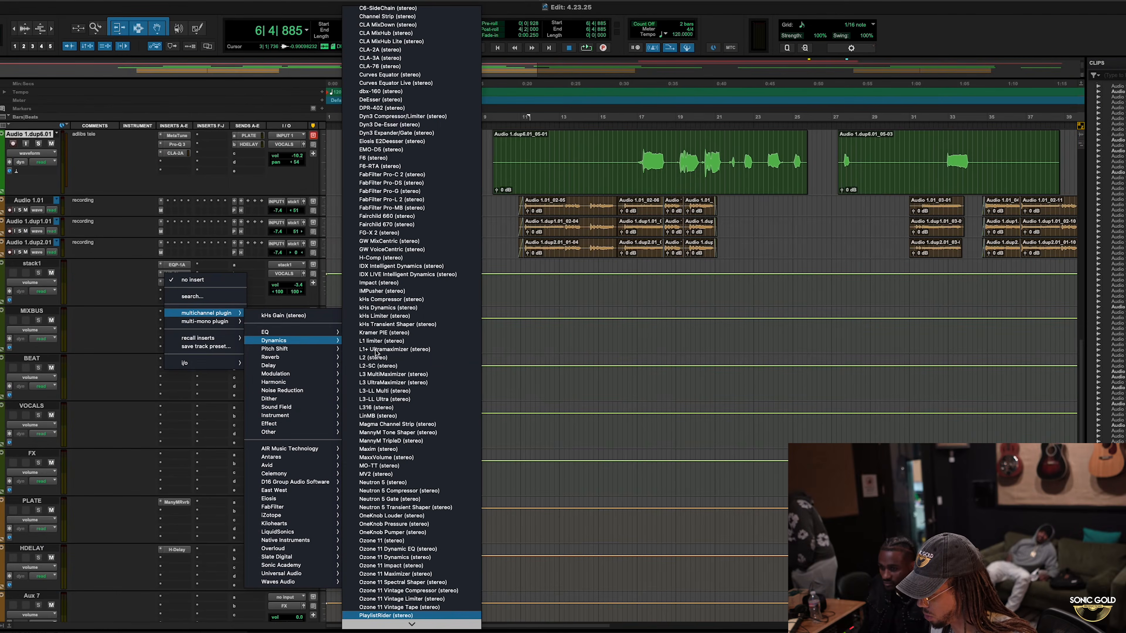
key("Down")
key("Down")
key("Down")
key("Down")
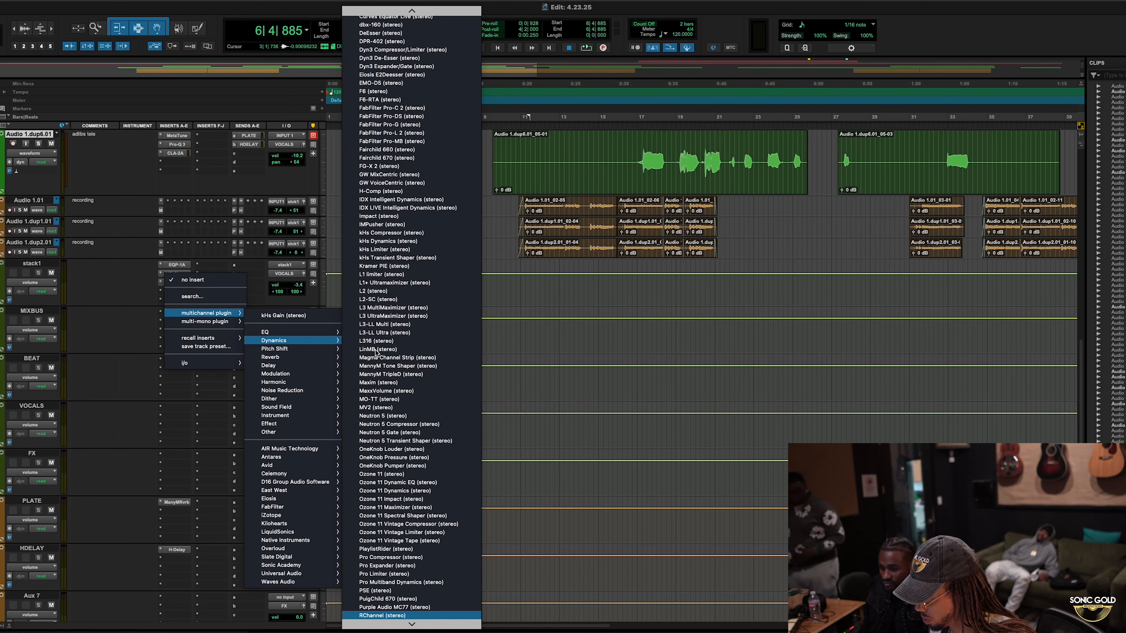
key("Up")
key("Up")
key("Down")
key("Up")
key("Return")
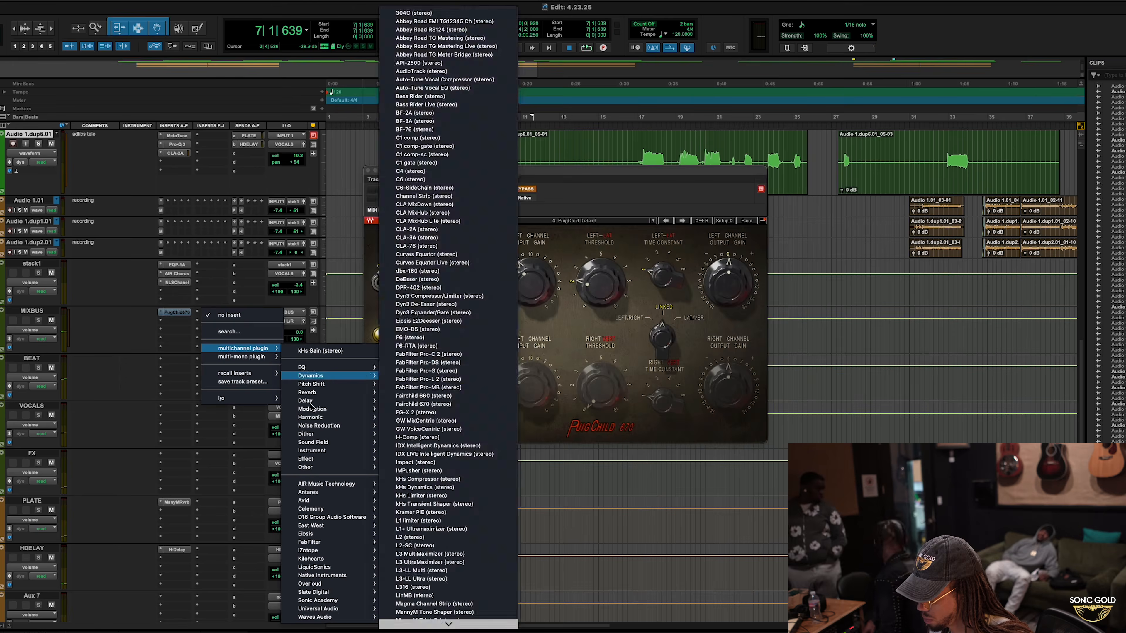
Insert WLM Meter in the last insert slot of MIXBUS and briefly play the song to check its loudness.
key("space")
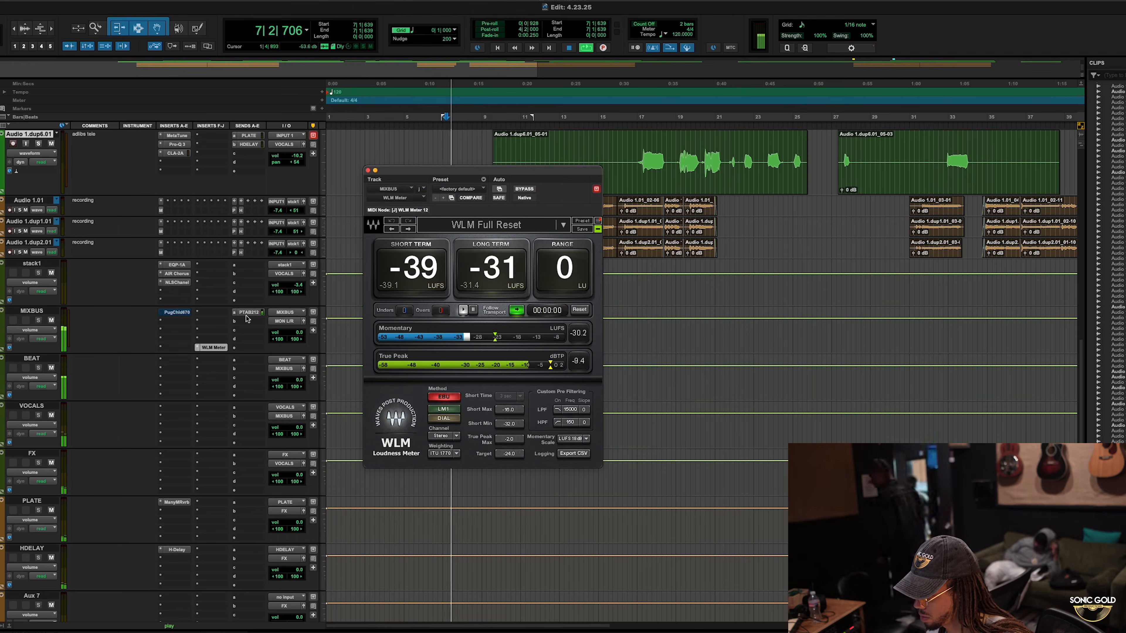
key("space")
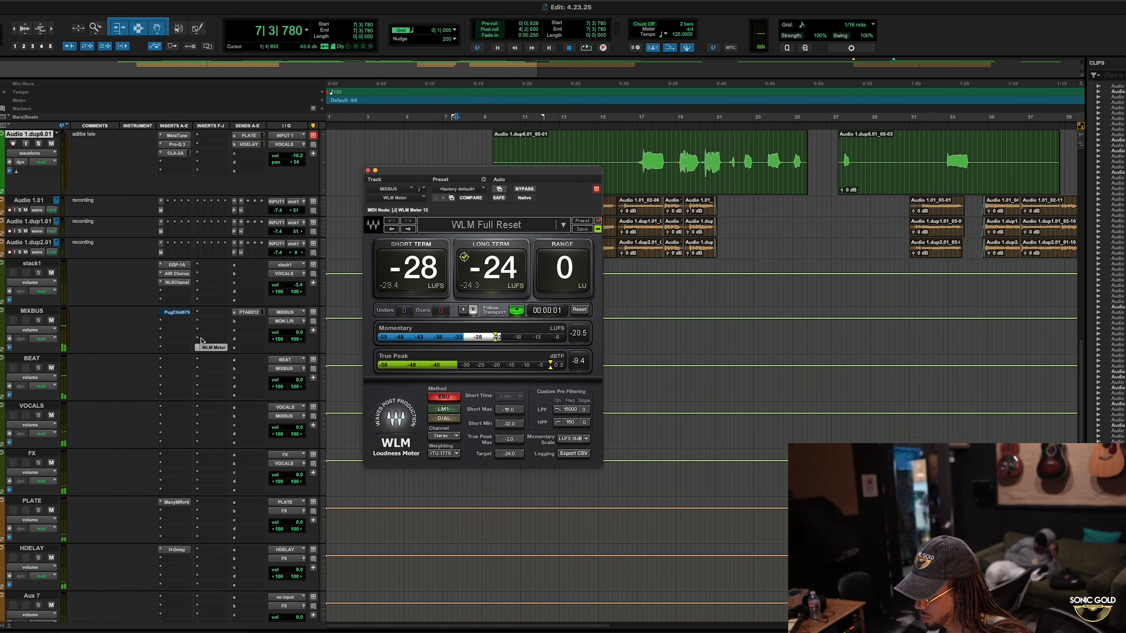
Insert FabFilter Pro-L 2 just before the loudness meter on MIXBUS and set its oversampling to 4x.
left_click(197, 347)
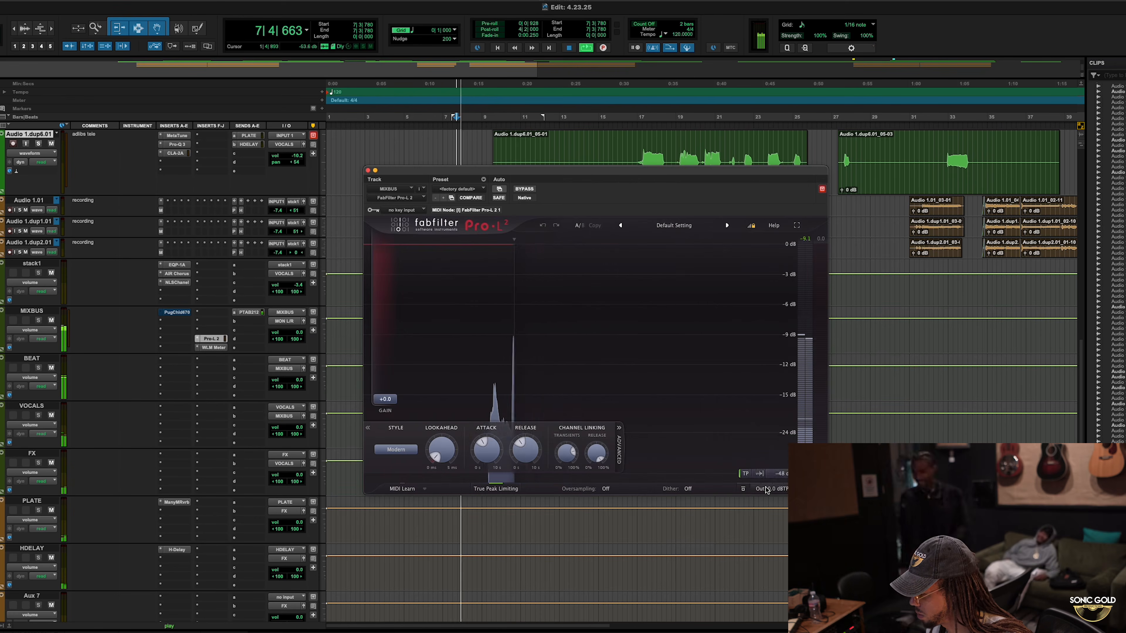
left_click(604, 489)
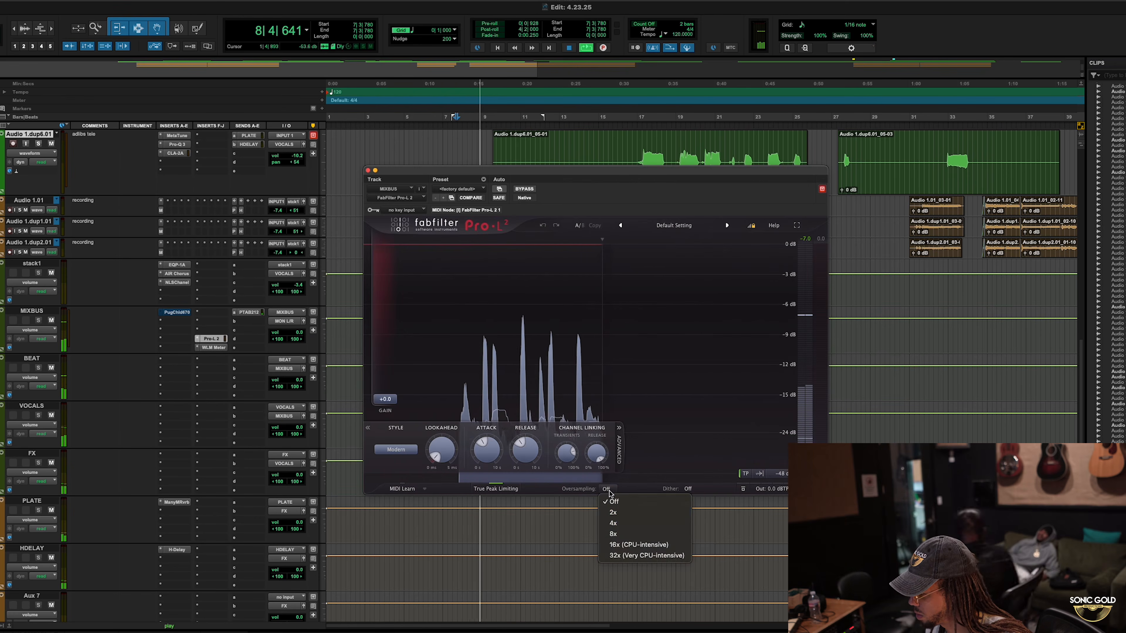
left_click(621, 524)
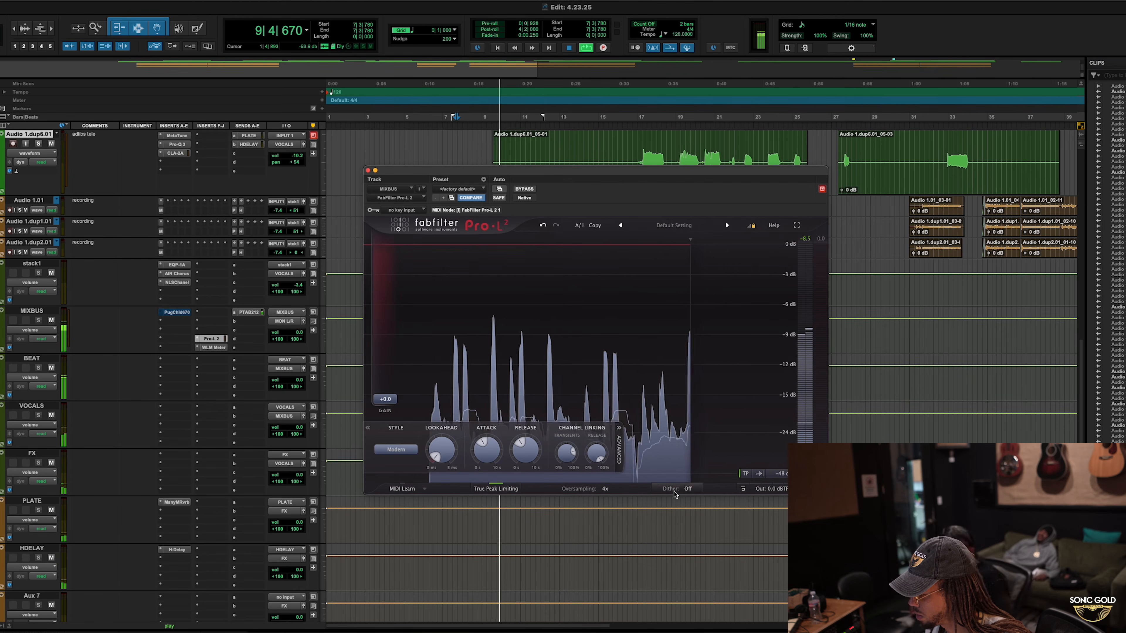
Play the song and raise the Pro-L 2 gain on MIXBUS to about +10.2 dB with 1:1 output matching on.
key("space")
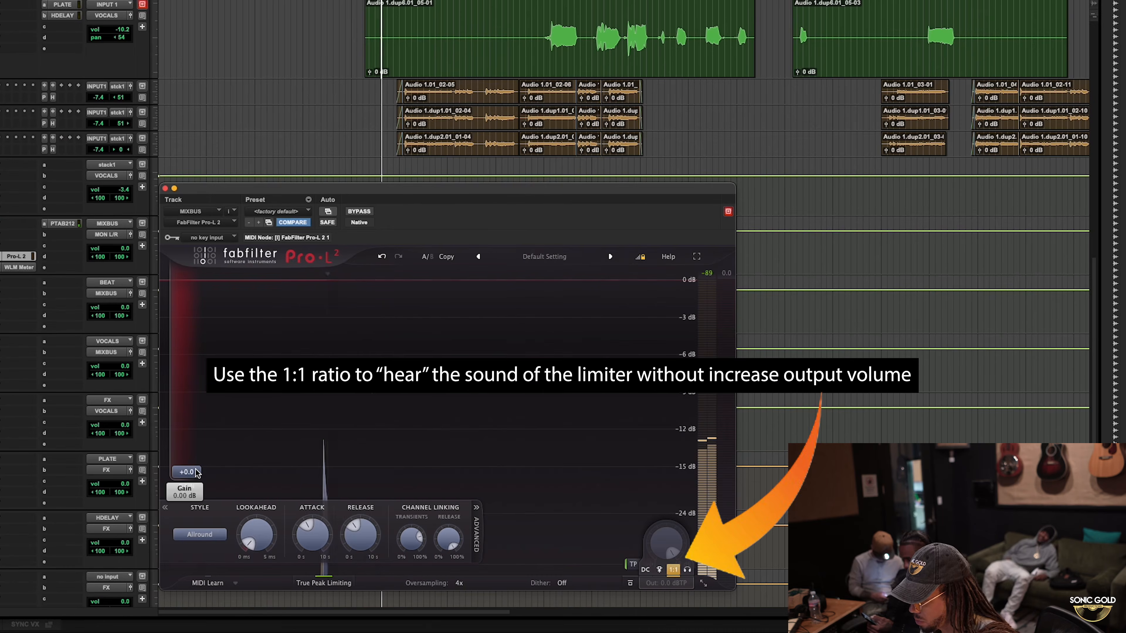
left_click_drag(190, 474, 214, 408)
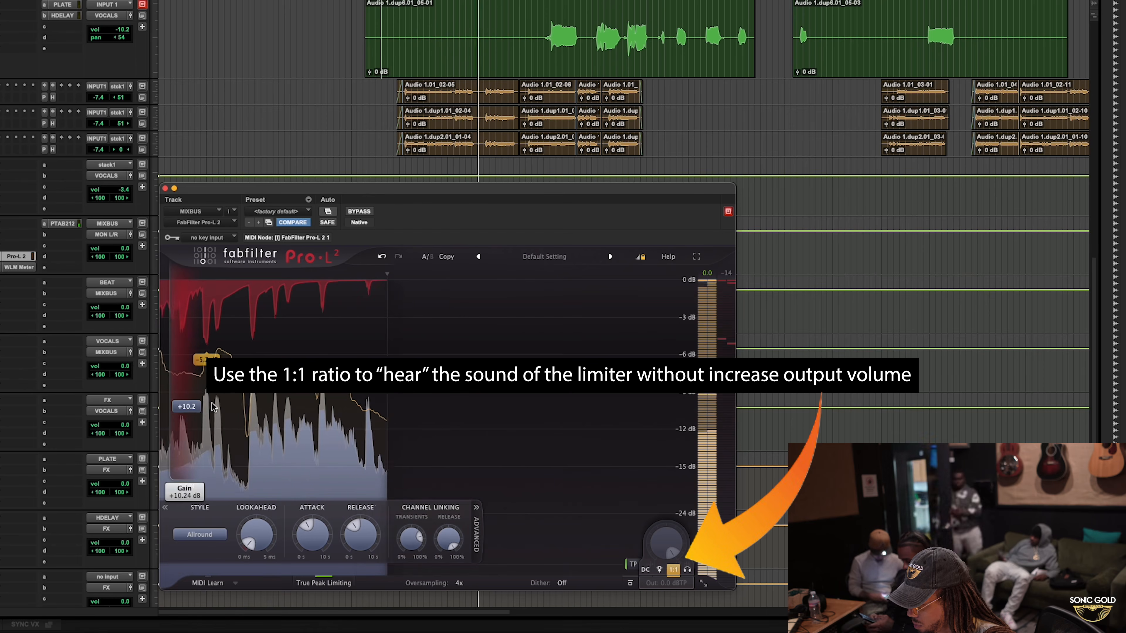
left_click_drag(319, 196, 331, 150)
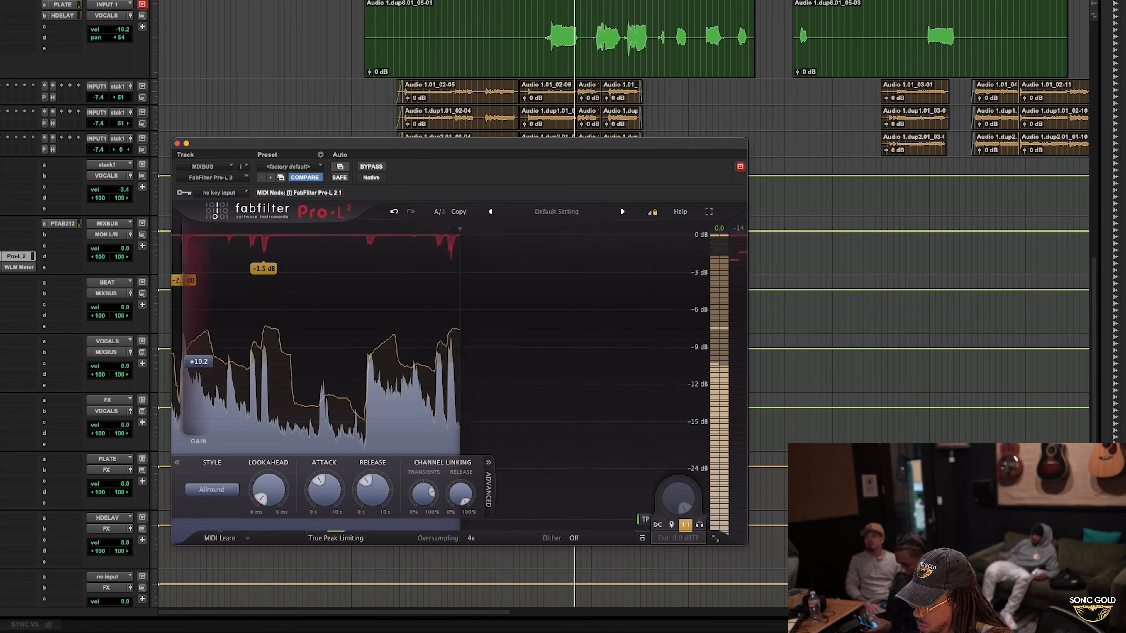
Open the PuigChild 670 on MIXBUS and set its left channel threshold to 1.7 during playback.
left_click(1, 224)
left_click_drag(333, 193, 388, 189)
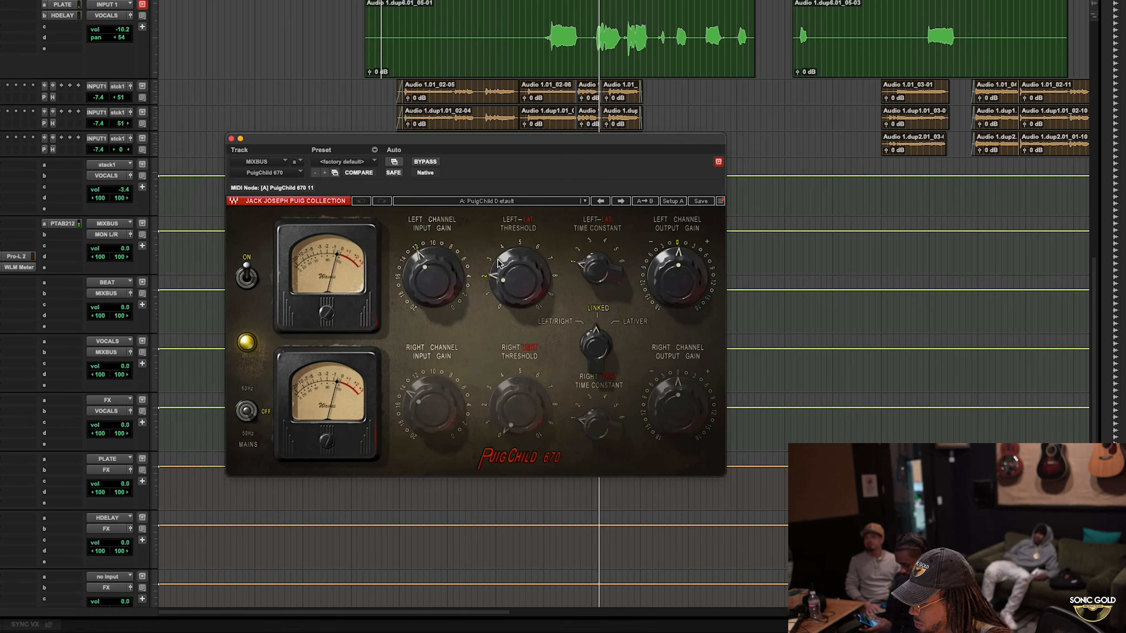
mouse_move(520, 278)
left_mouse_down()
mouse_move(520, 296)
mouse_move(520, 284)
left_mouse_up()
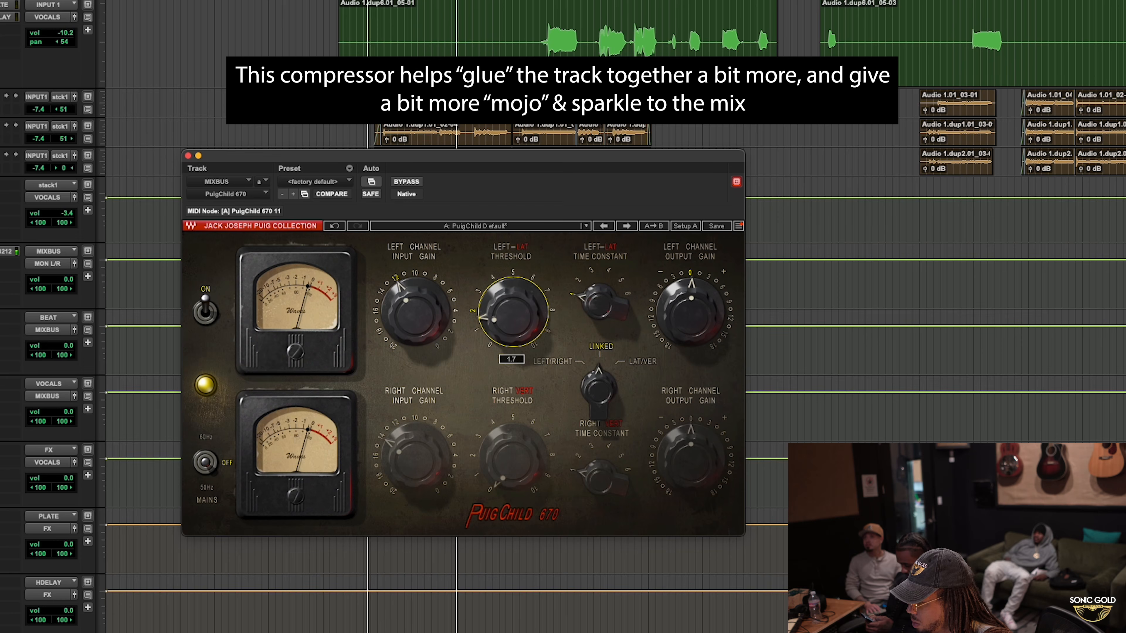
Compare the PuigChild 670 bypassed and active during playback, and fine-tune its left channel output gain to about 0.2 dB.
left_click(407, 183)
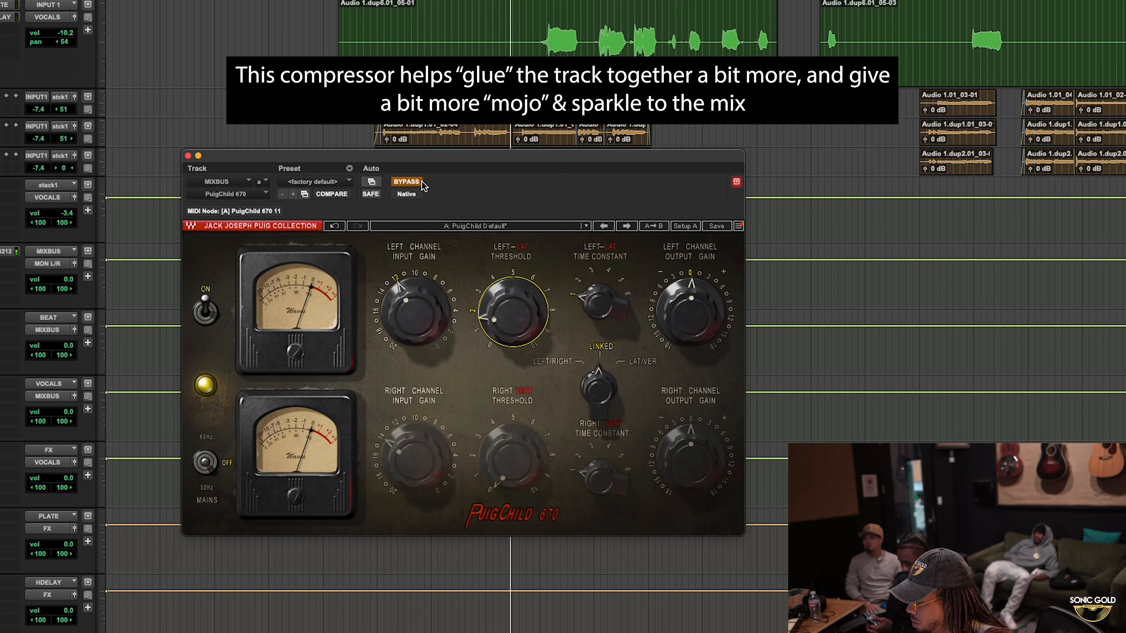
left_click(406, 182)
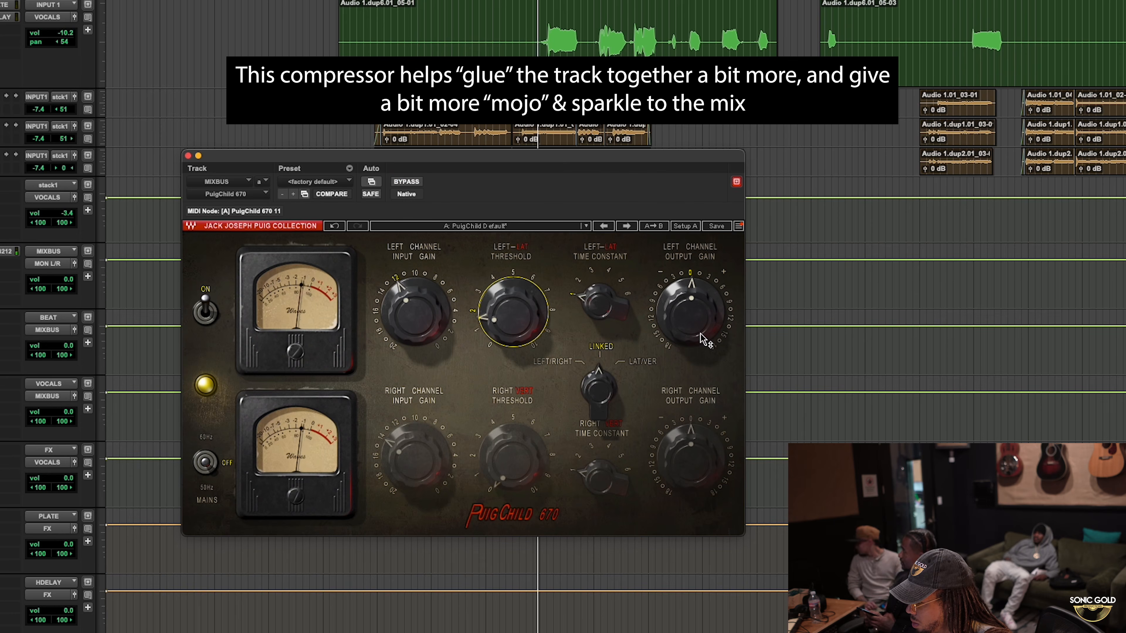
left_click_drag(683, 332, 687, 337)
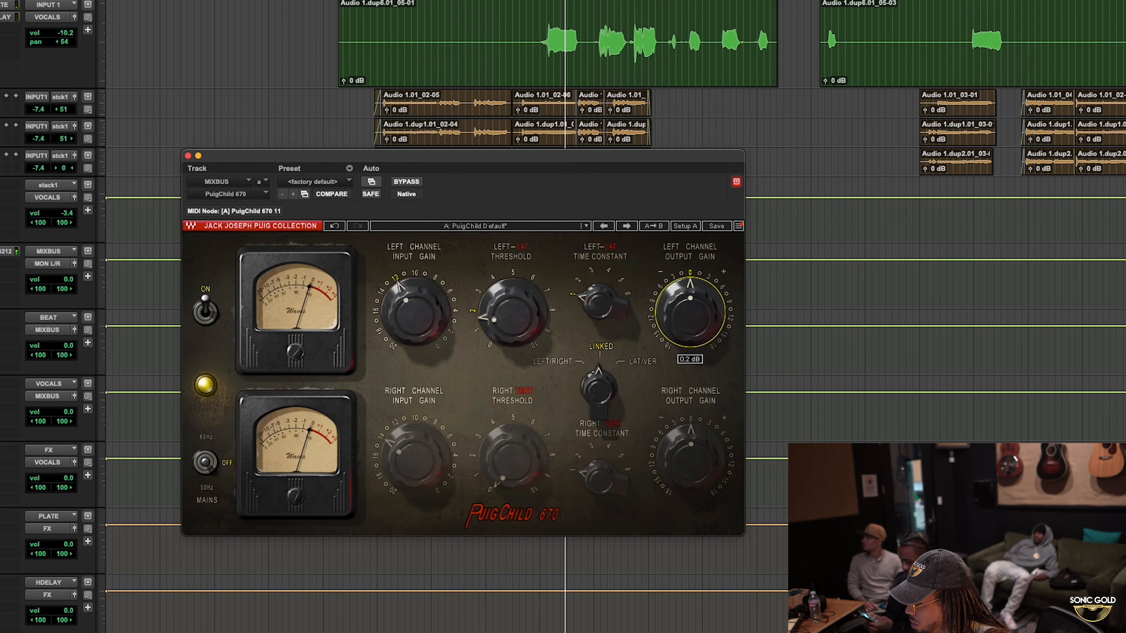
left_click(407, 182)
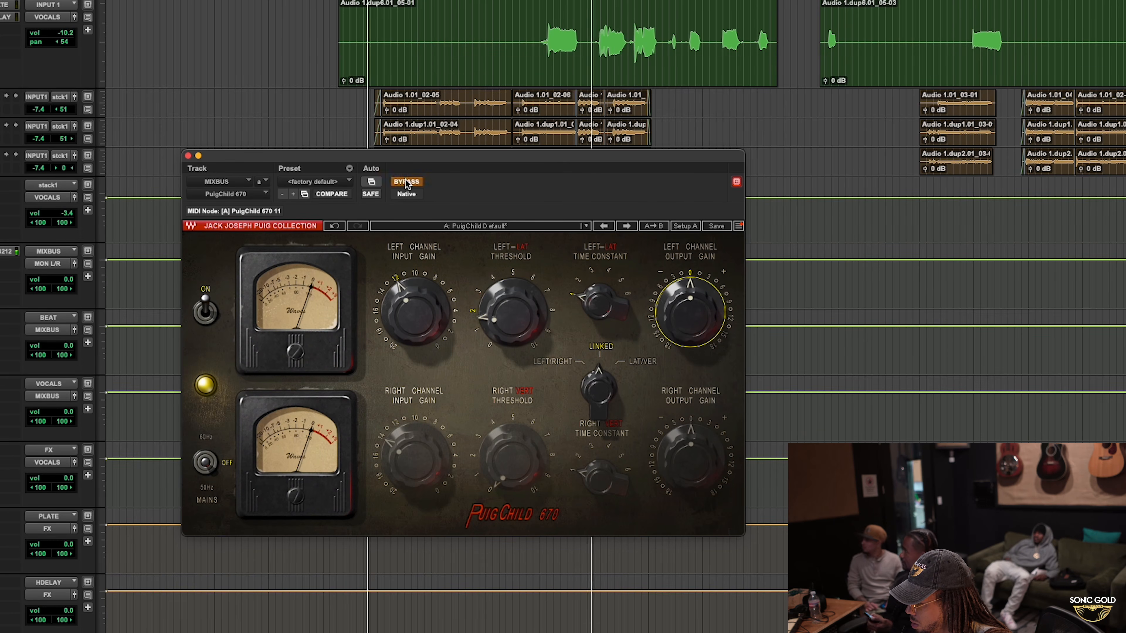
left_click(407, 182)
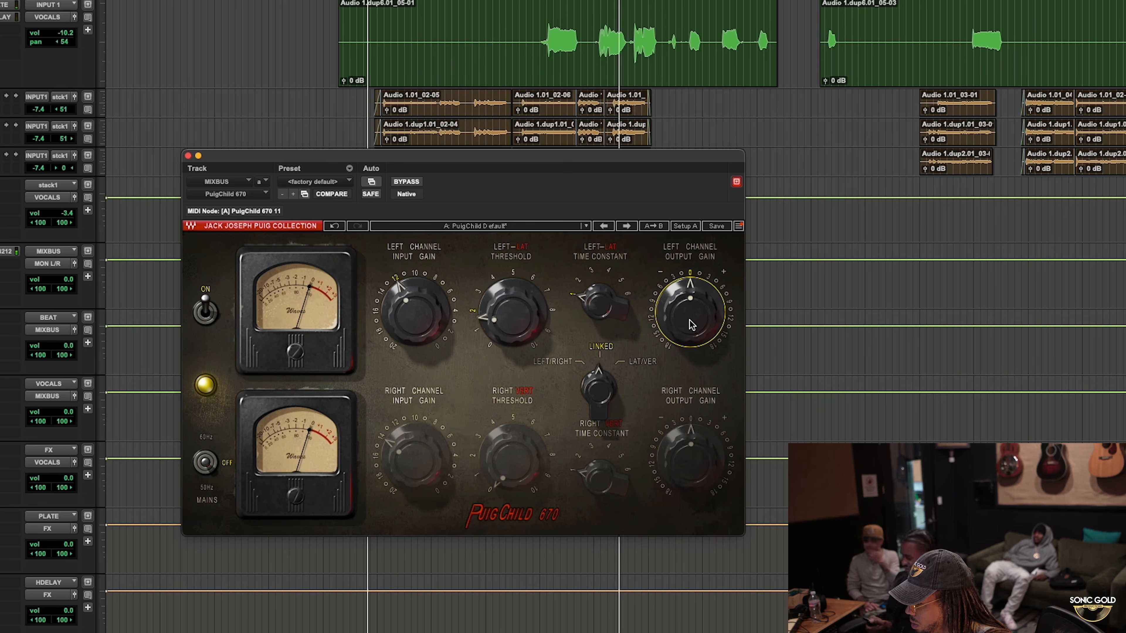
left_click_drag(690, 320, 690, 319)
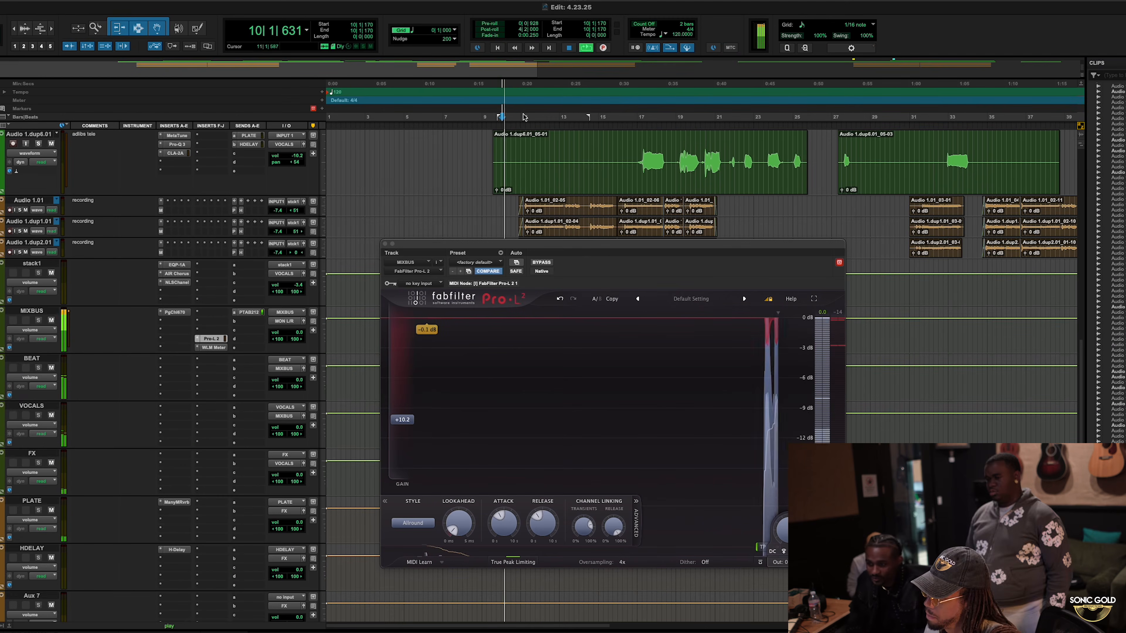
Play the song from around bar 11 to check the limited mix with 1:1 output matching off.
left_click(522, 117)
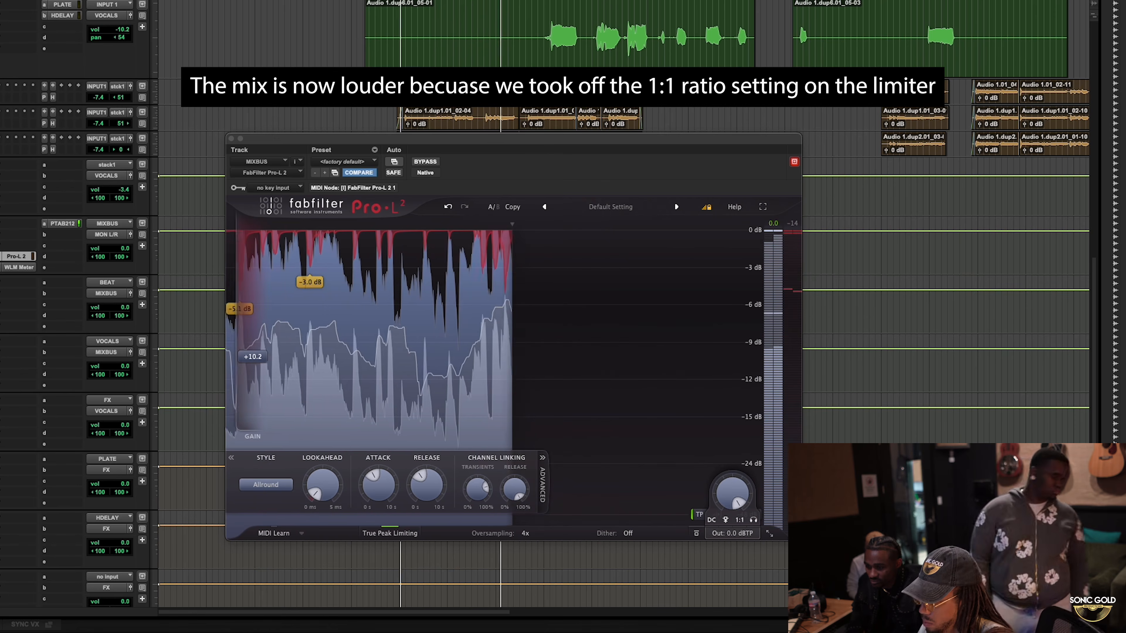
left_click(232, 139)
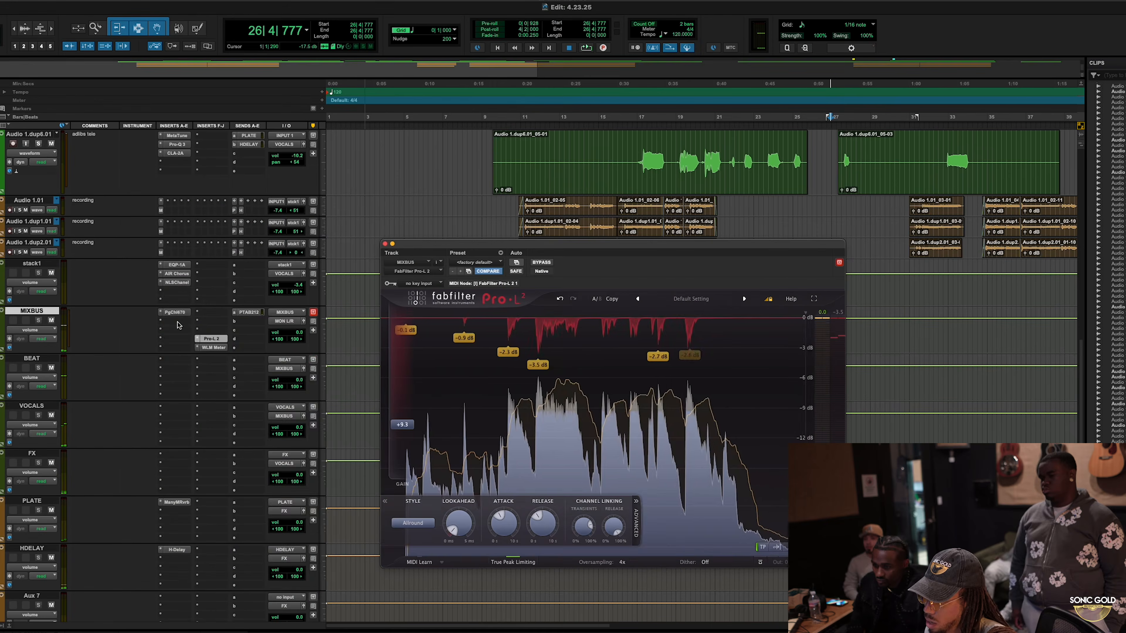
left_click(179, 323)
mouse_move(200, 323)
mouse_move(302, 345)
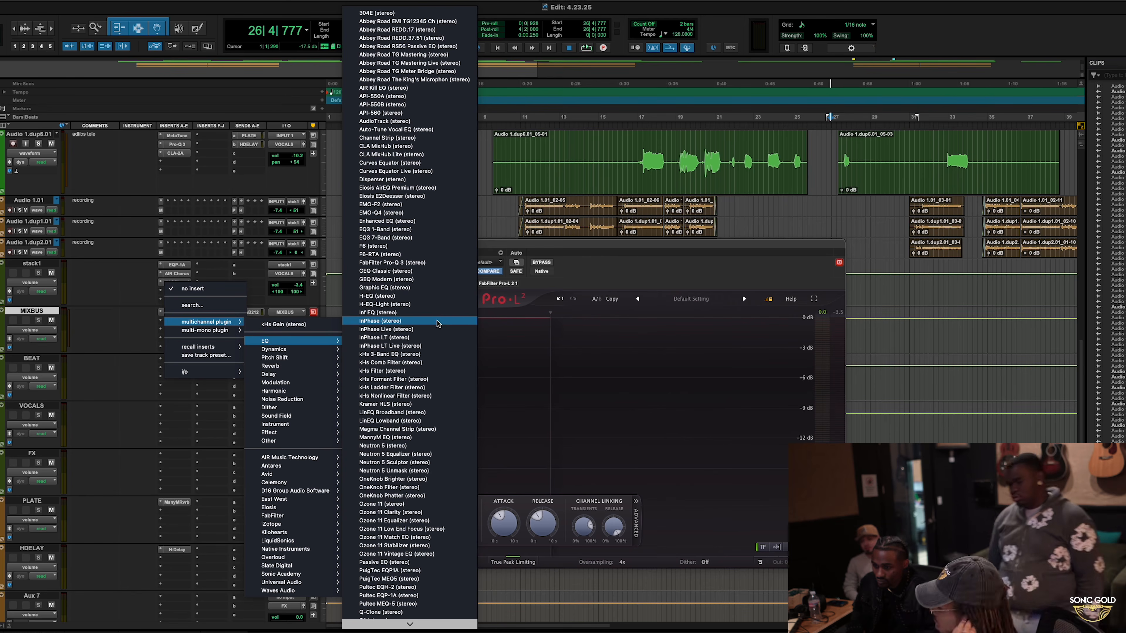
left_click(610, 268)
left_click_drag(596, 248, 696, 224)
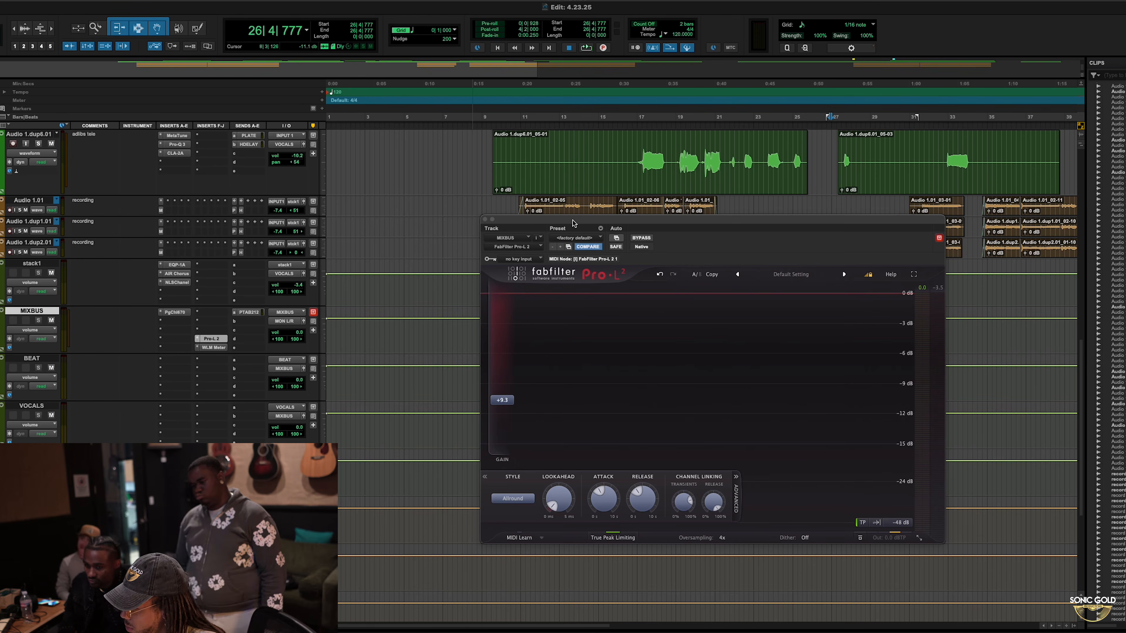
left_click_drag(574, 223, 507, 258)
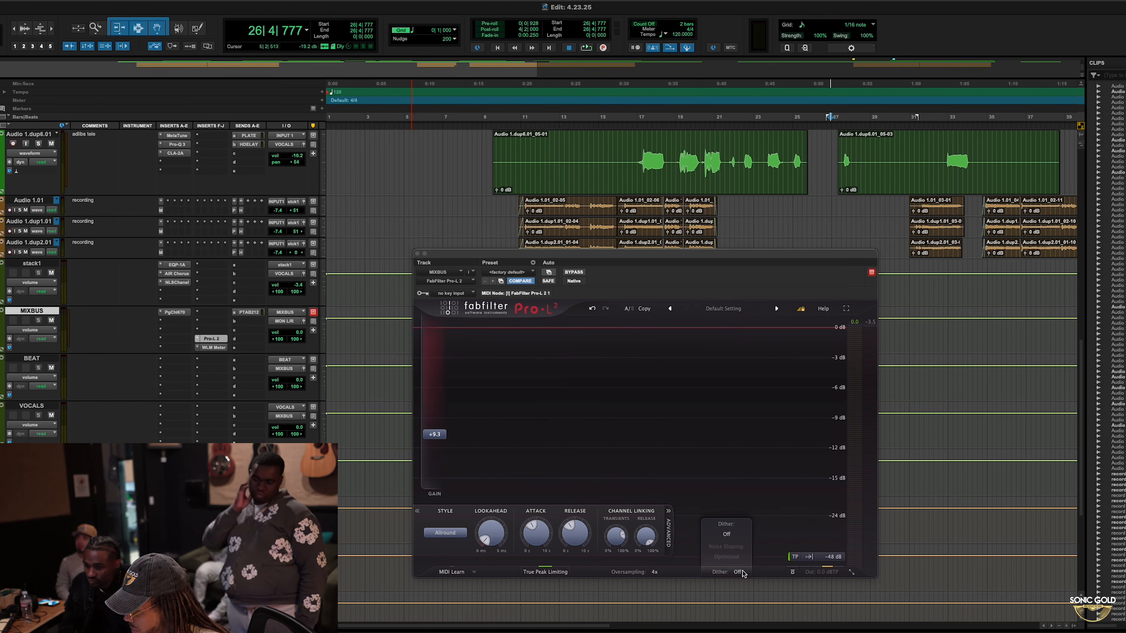
mouse_move(809, 574)
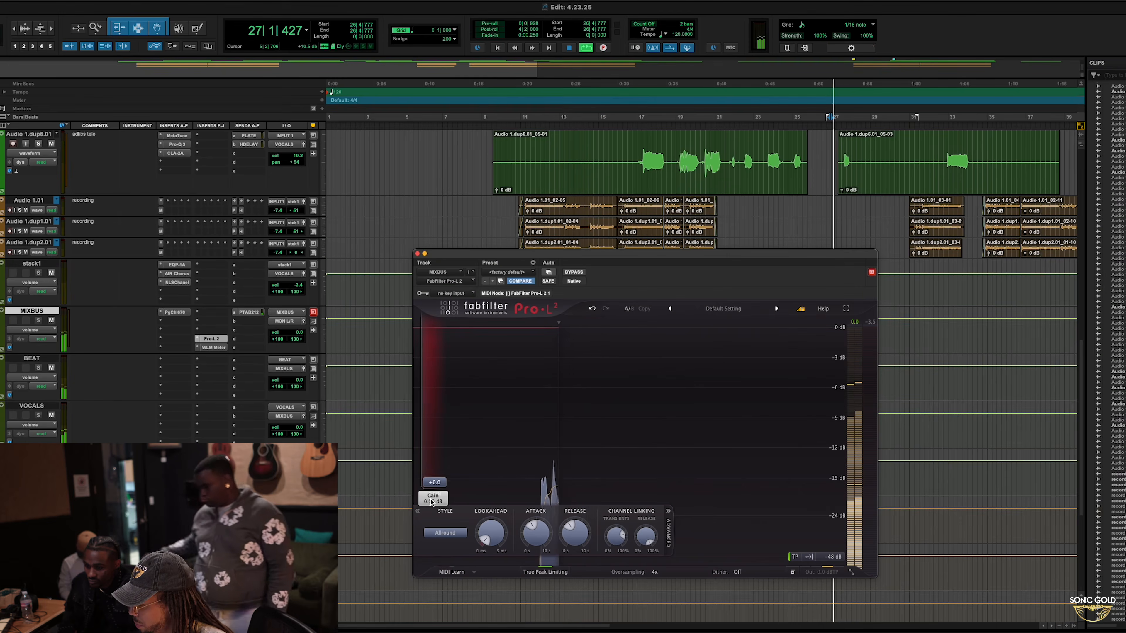
Play the mix in short passes while pushing the Pro-L 2 gain to about +23.9 dB to hear extreme limiting.
left_click_drag(438, 481, 439, 365)
key("space")
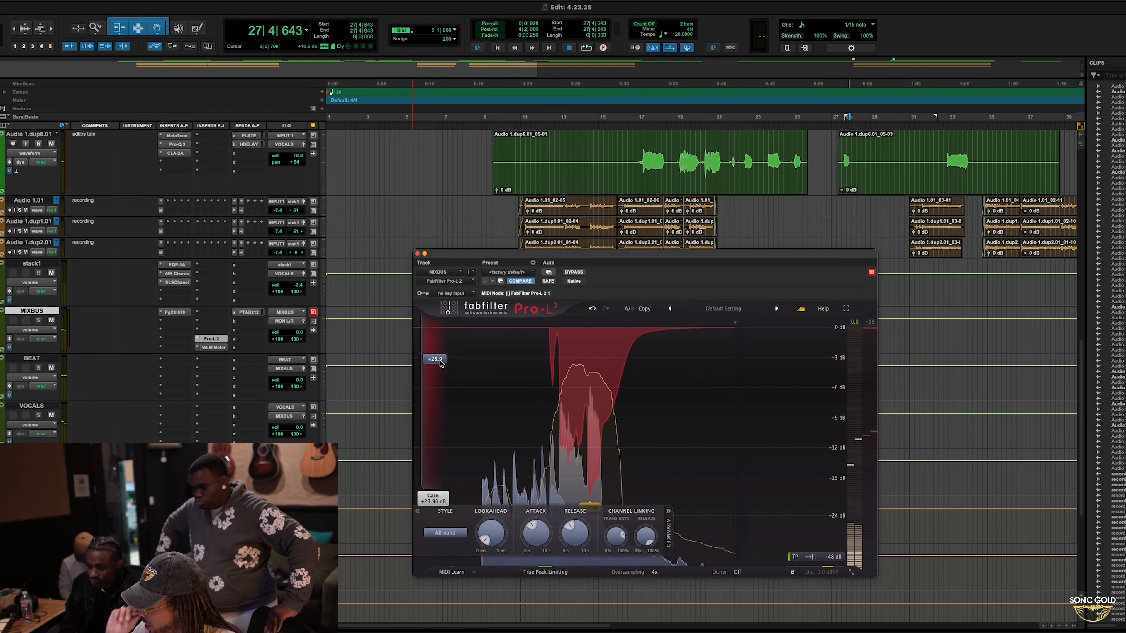
key("space")
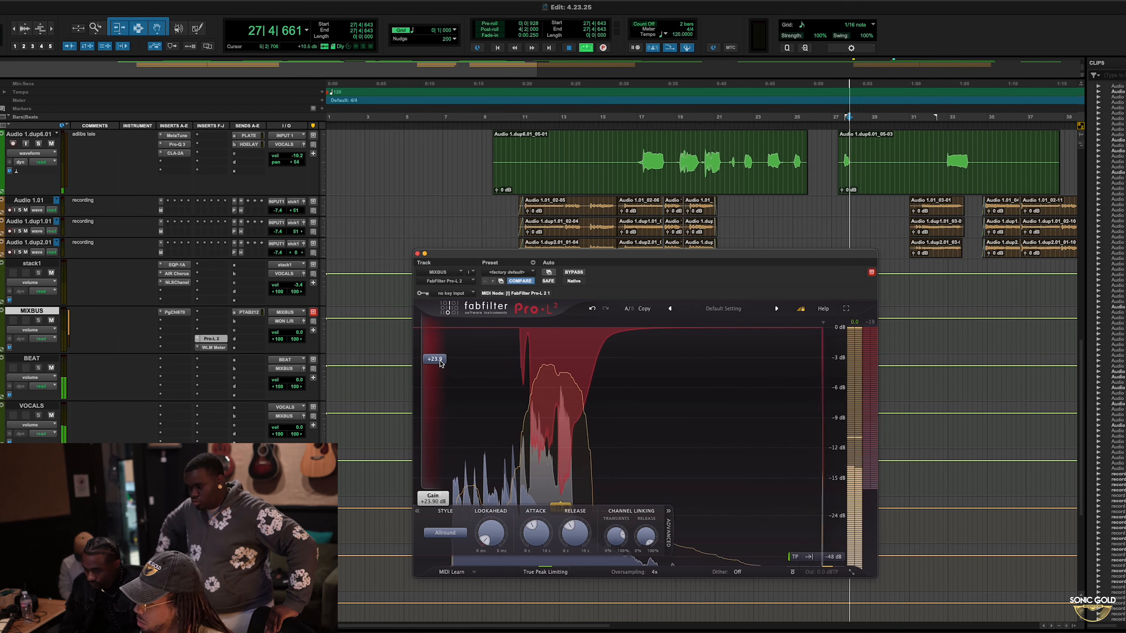
left_click_drag(441, 364, 441, 369)
key("space")
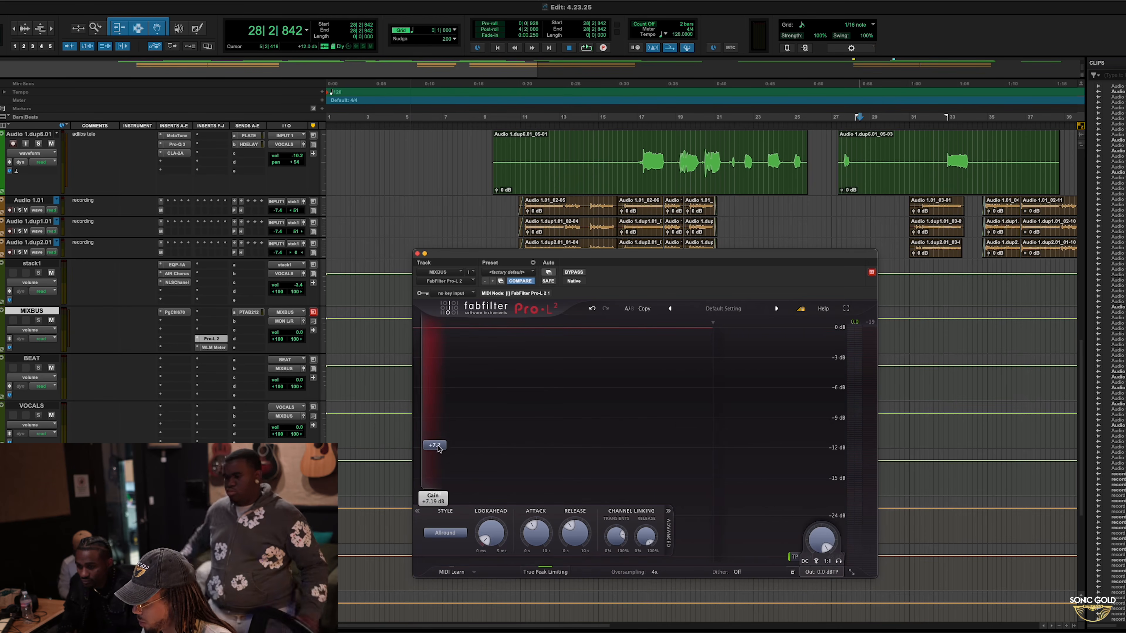
Compare heavy limiting without and with 1:1 output matching, pushing the gain to about +21 dB and +16.3 dB before easing it down.
key("space")
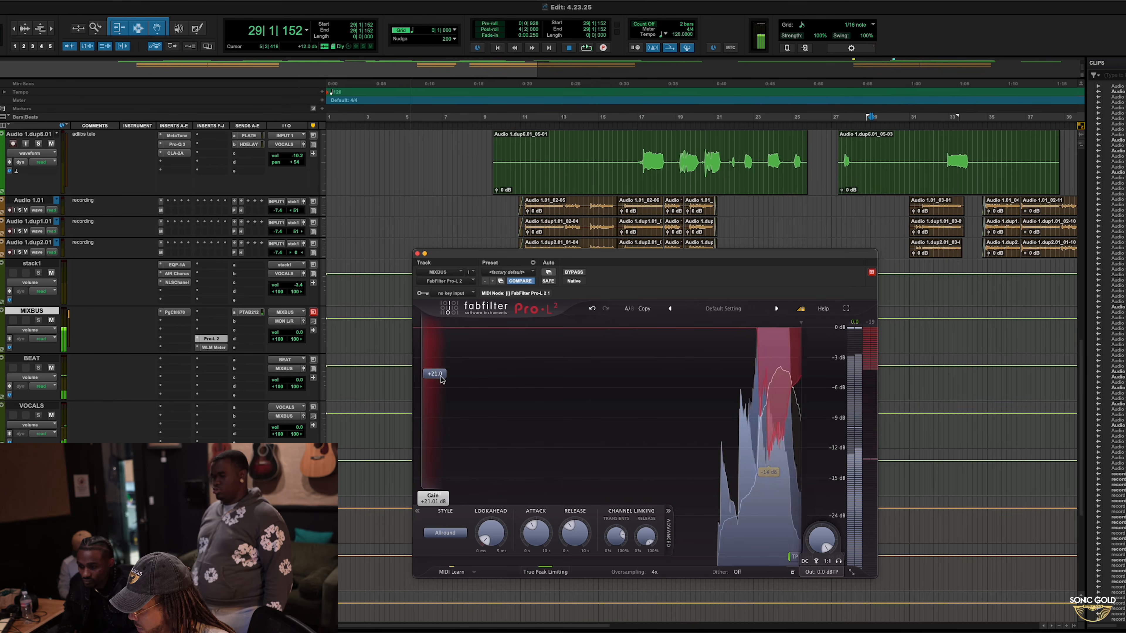
key("space")
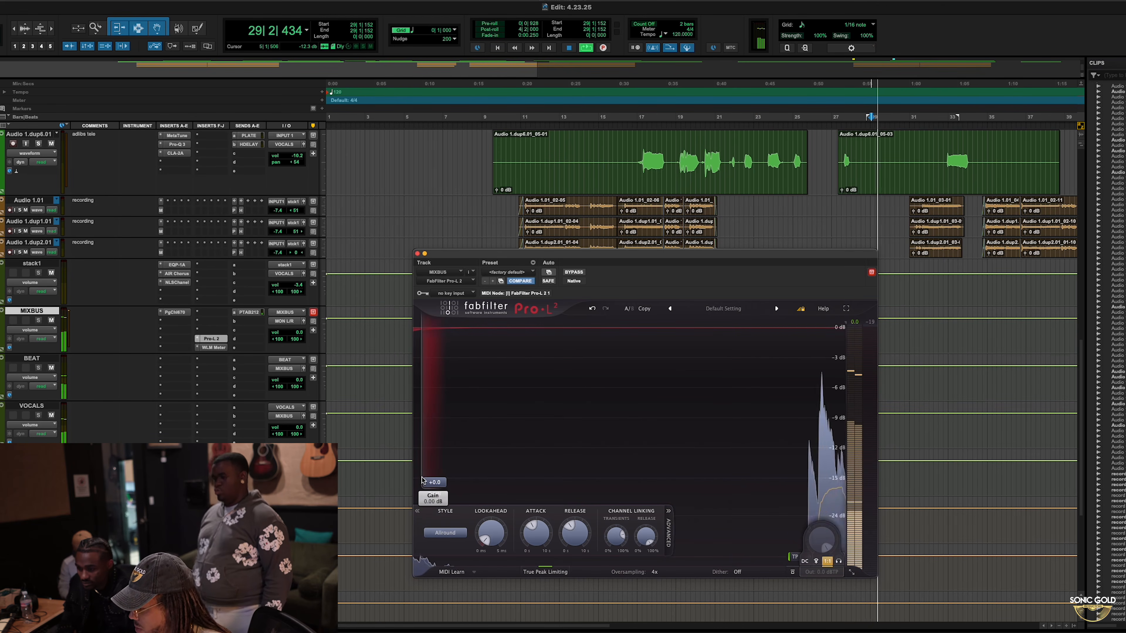
key("space")
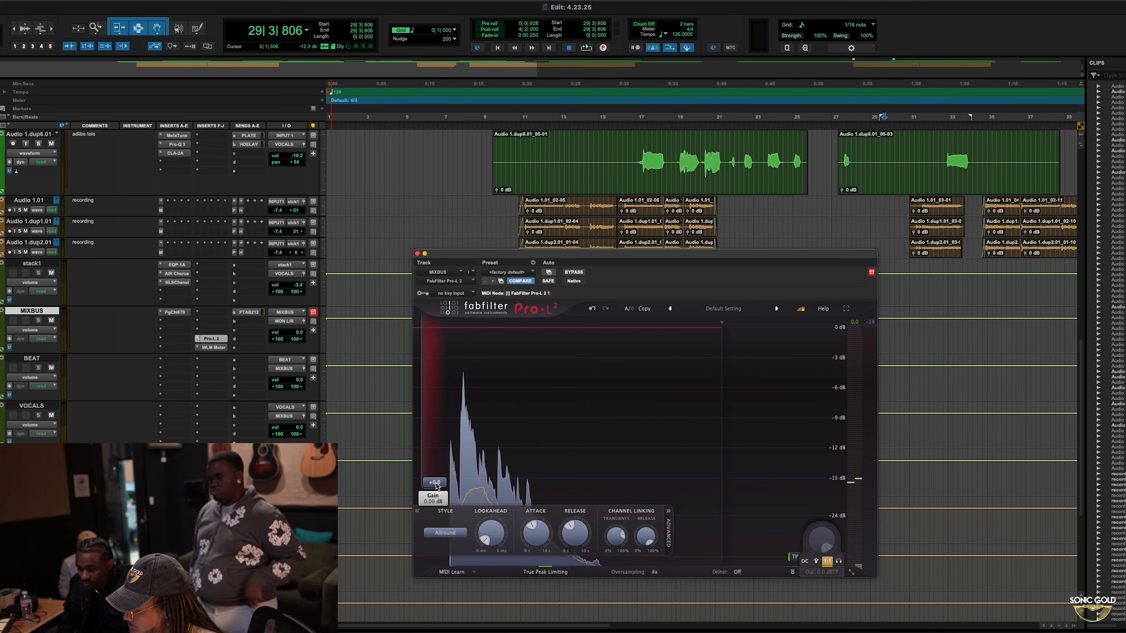
left_click_drag(436, 486, 457, 398)
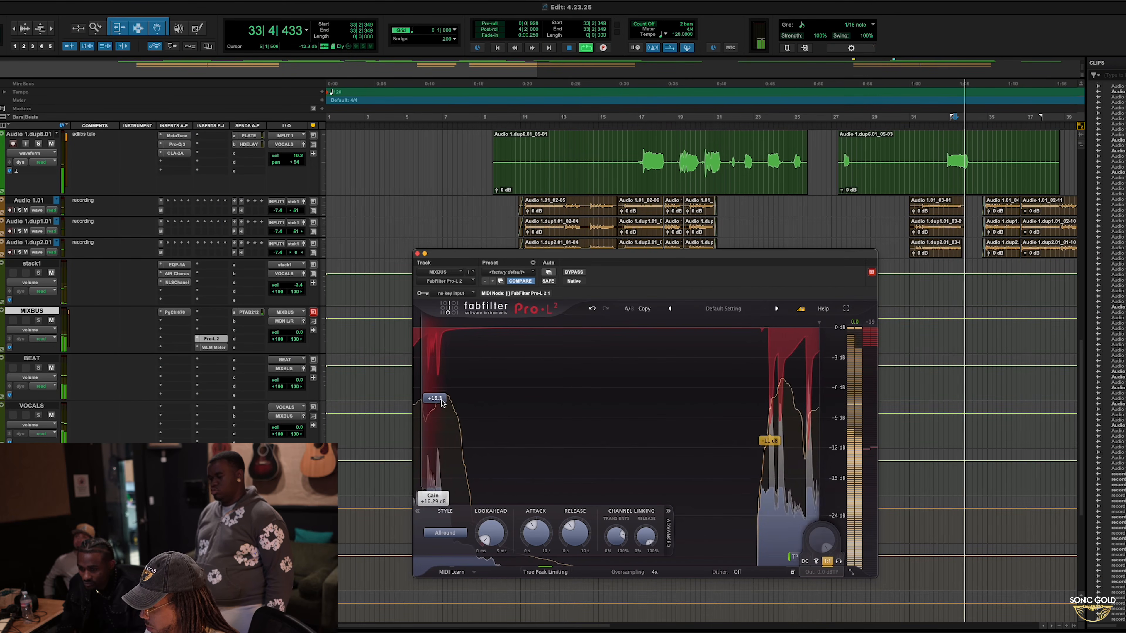
left_click_drag(444, 412, 444, 431)
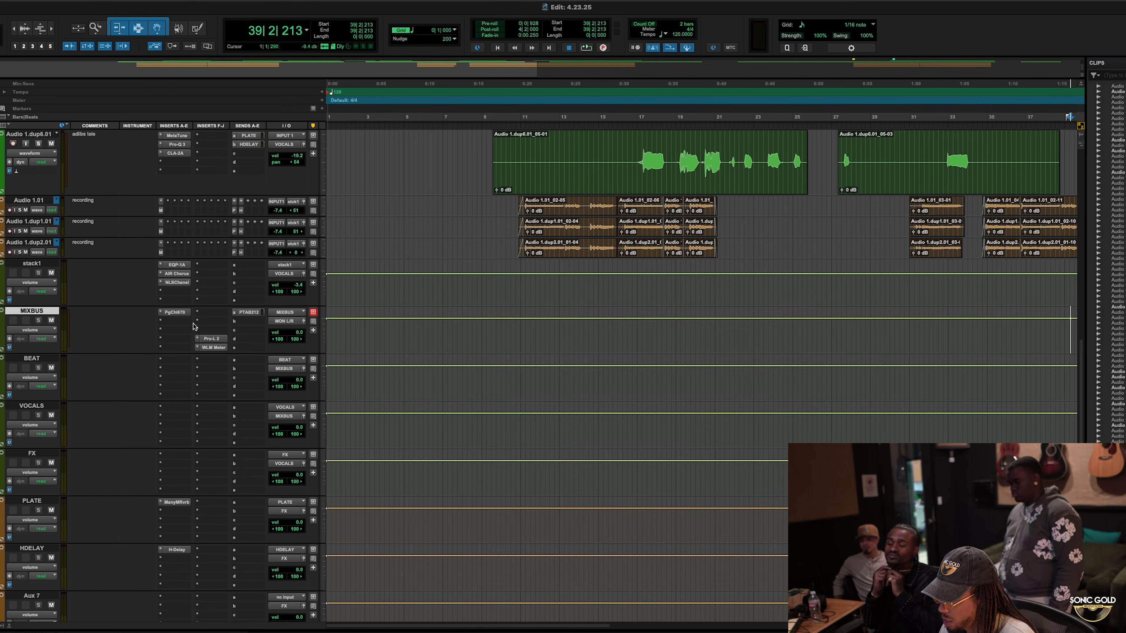
Insert the stereo Ozone 11 Equalizer in the second insert slot of MIXBUS, directly after the PuigChild 670.
left_click(171, 313)
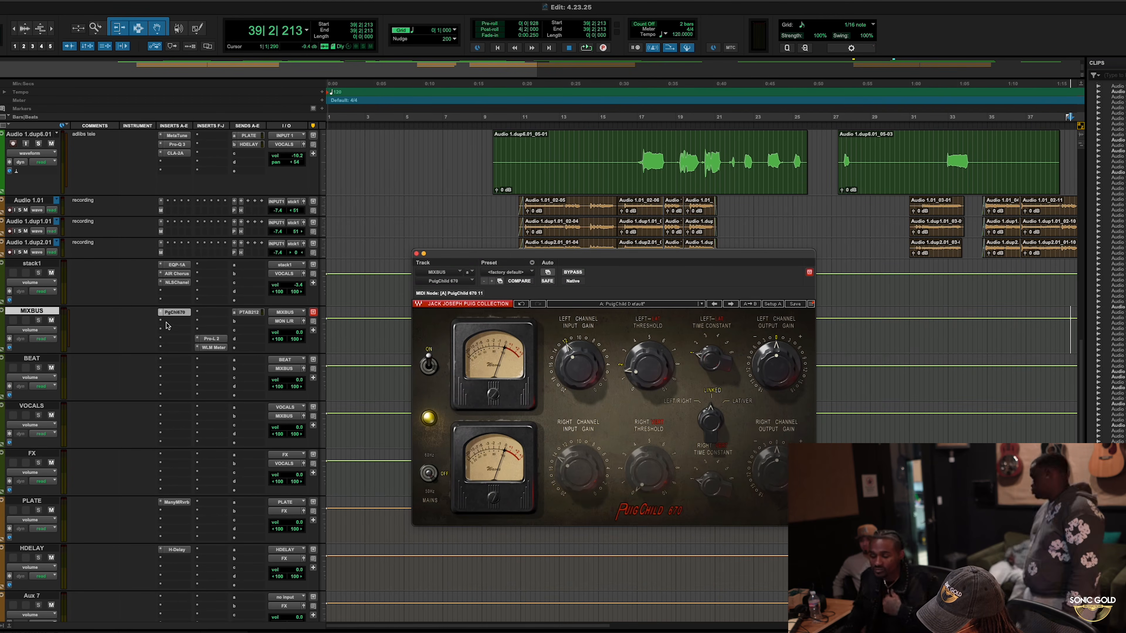
left_click(172, 321)
mouse_move(213, 322)
mouse_move(286, 341)
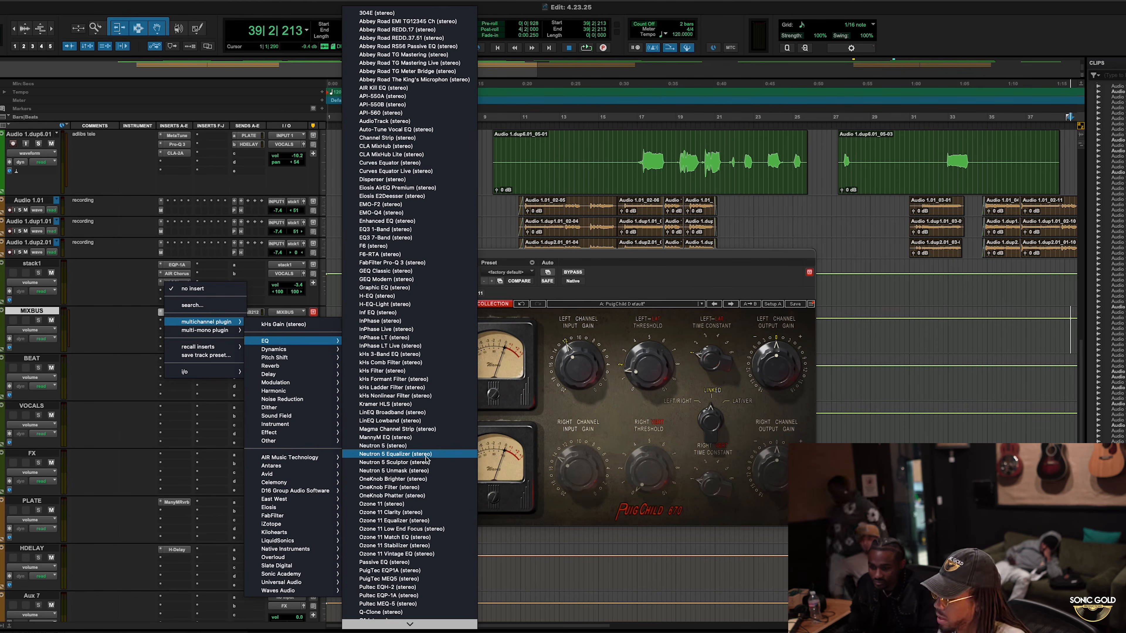
left_click(444, 520)
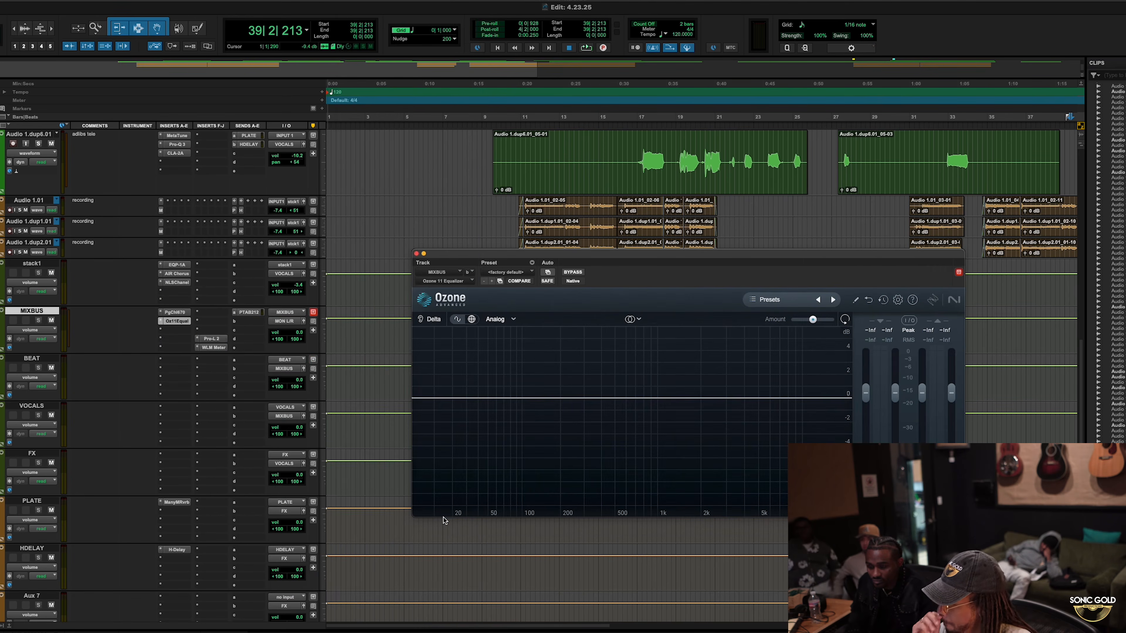